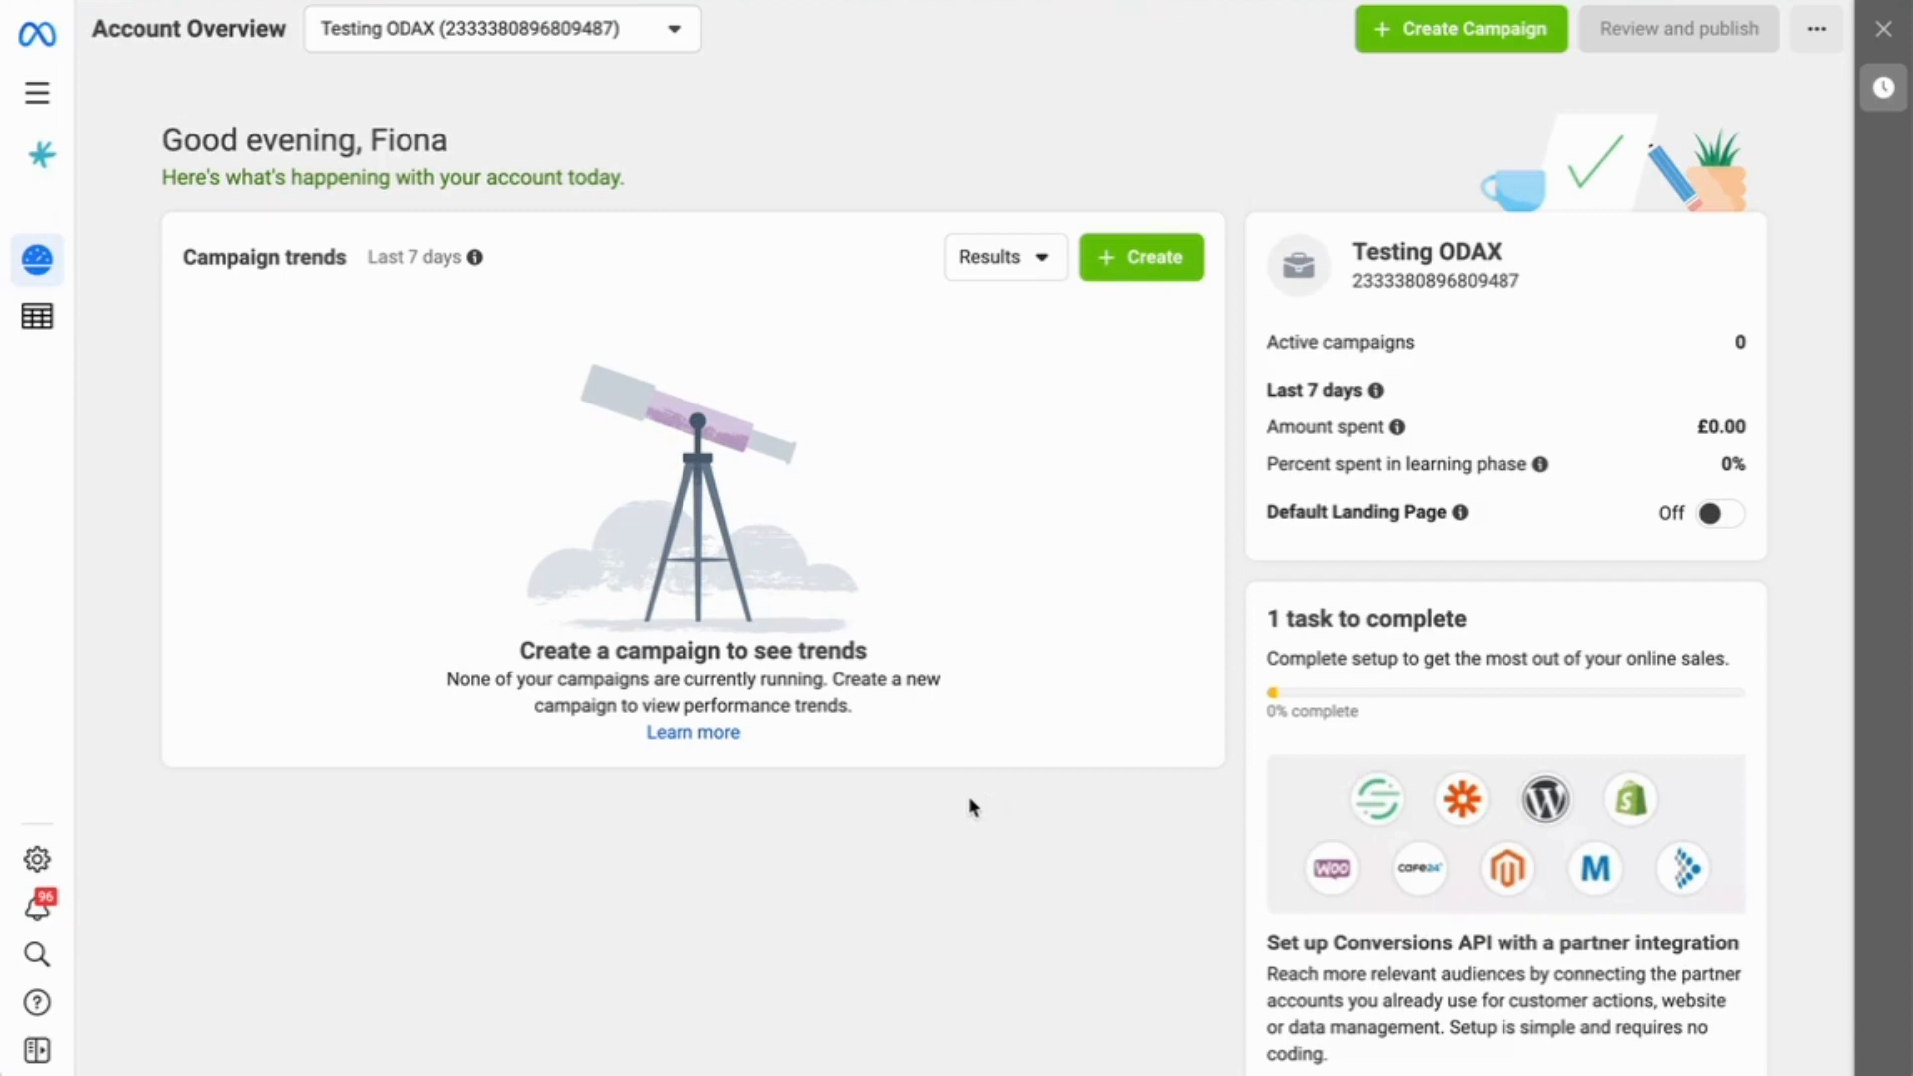
# Open Ads Manager for the Testing ODAX ad account and display its campaigns table.
pyautogui.scroll(-1, 550, 593)
pyautogui.scroll(1, 550, 593)
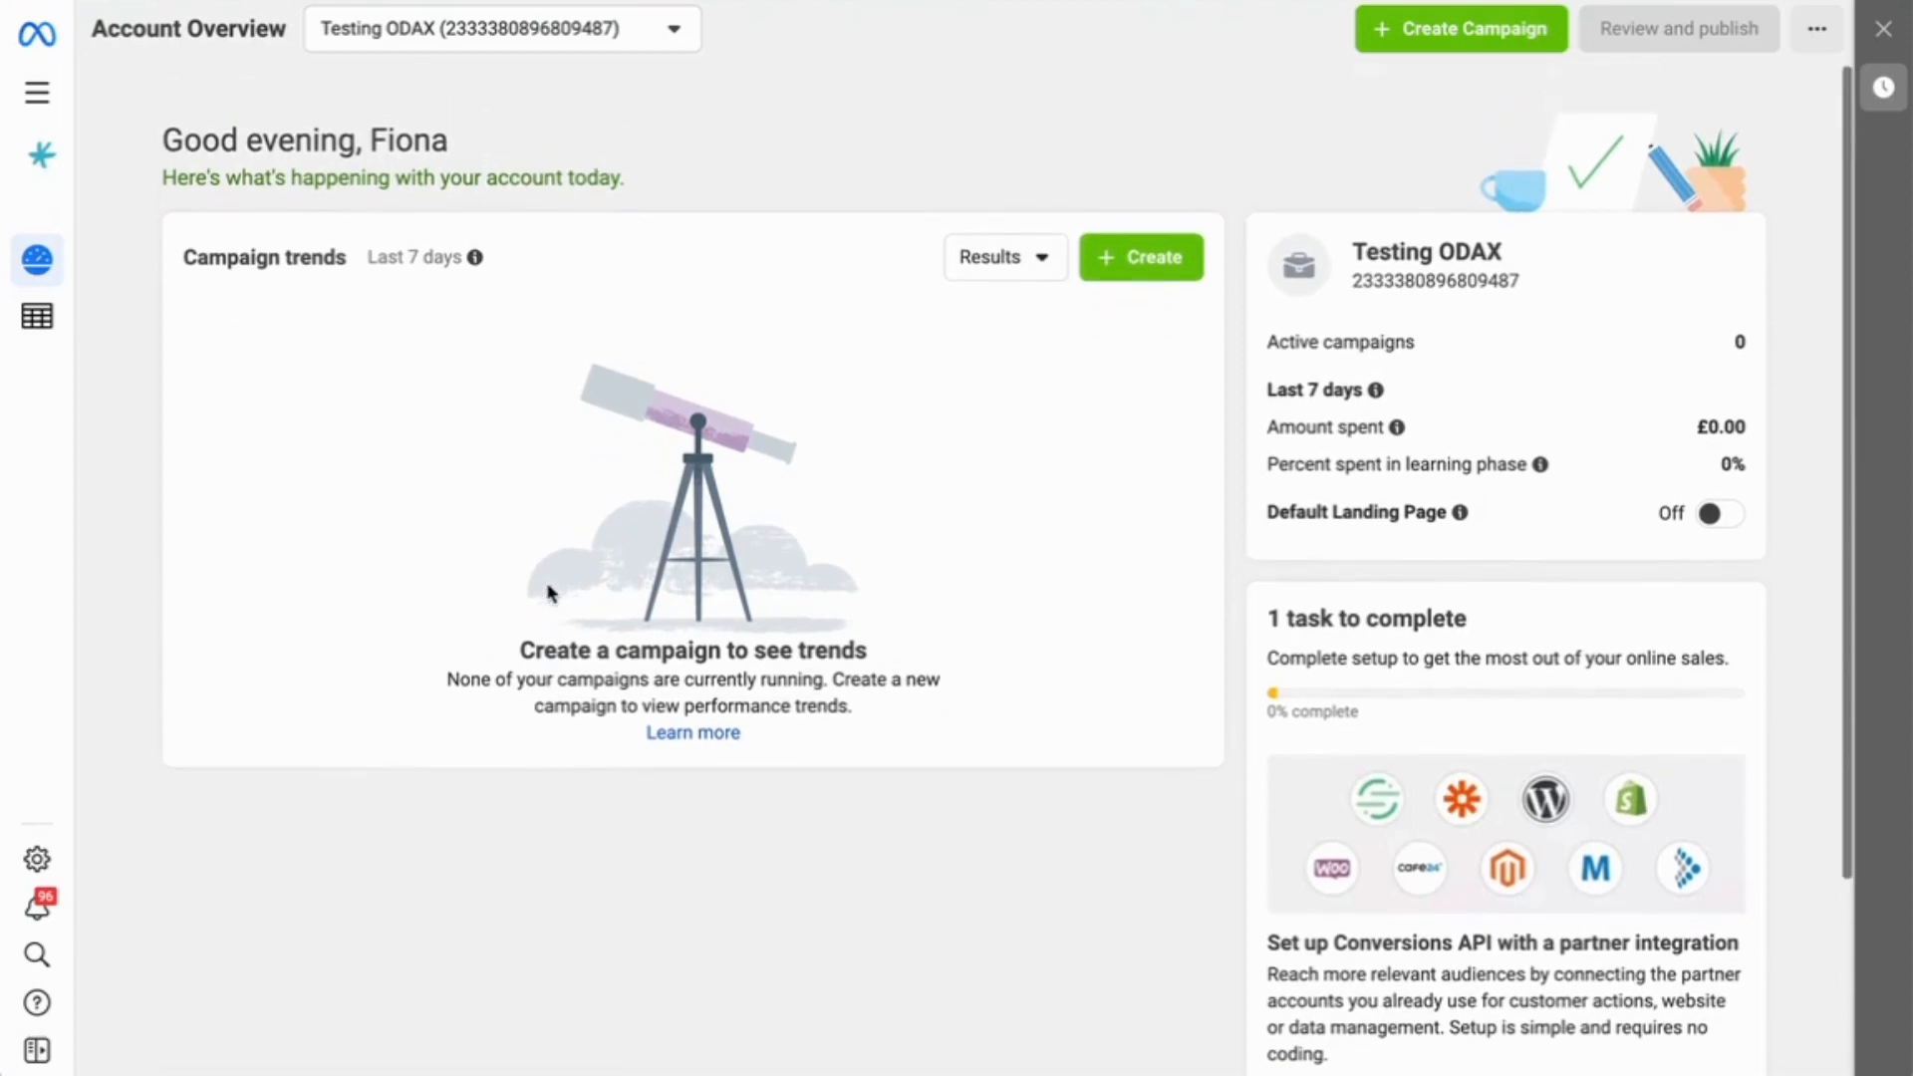
pyautogui.click(37, 96)
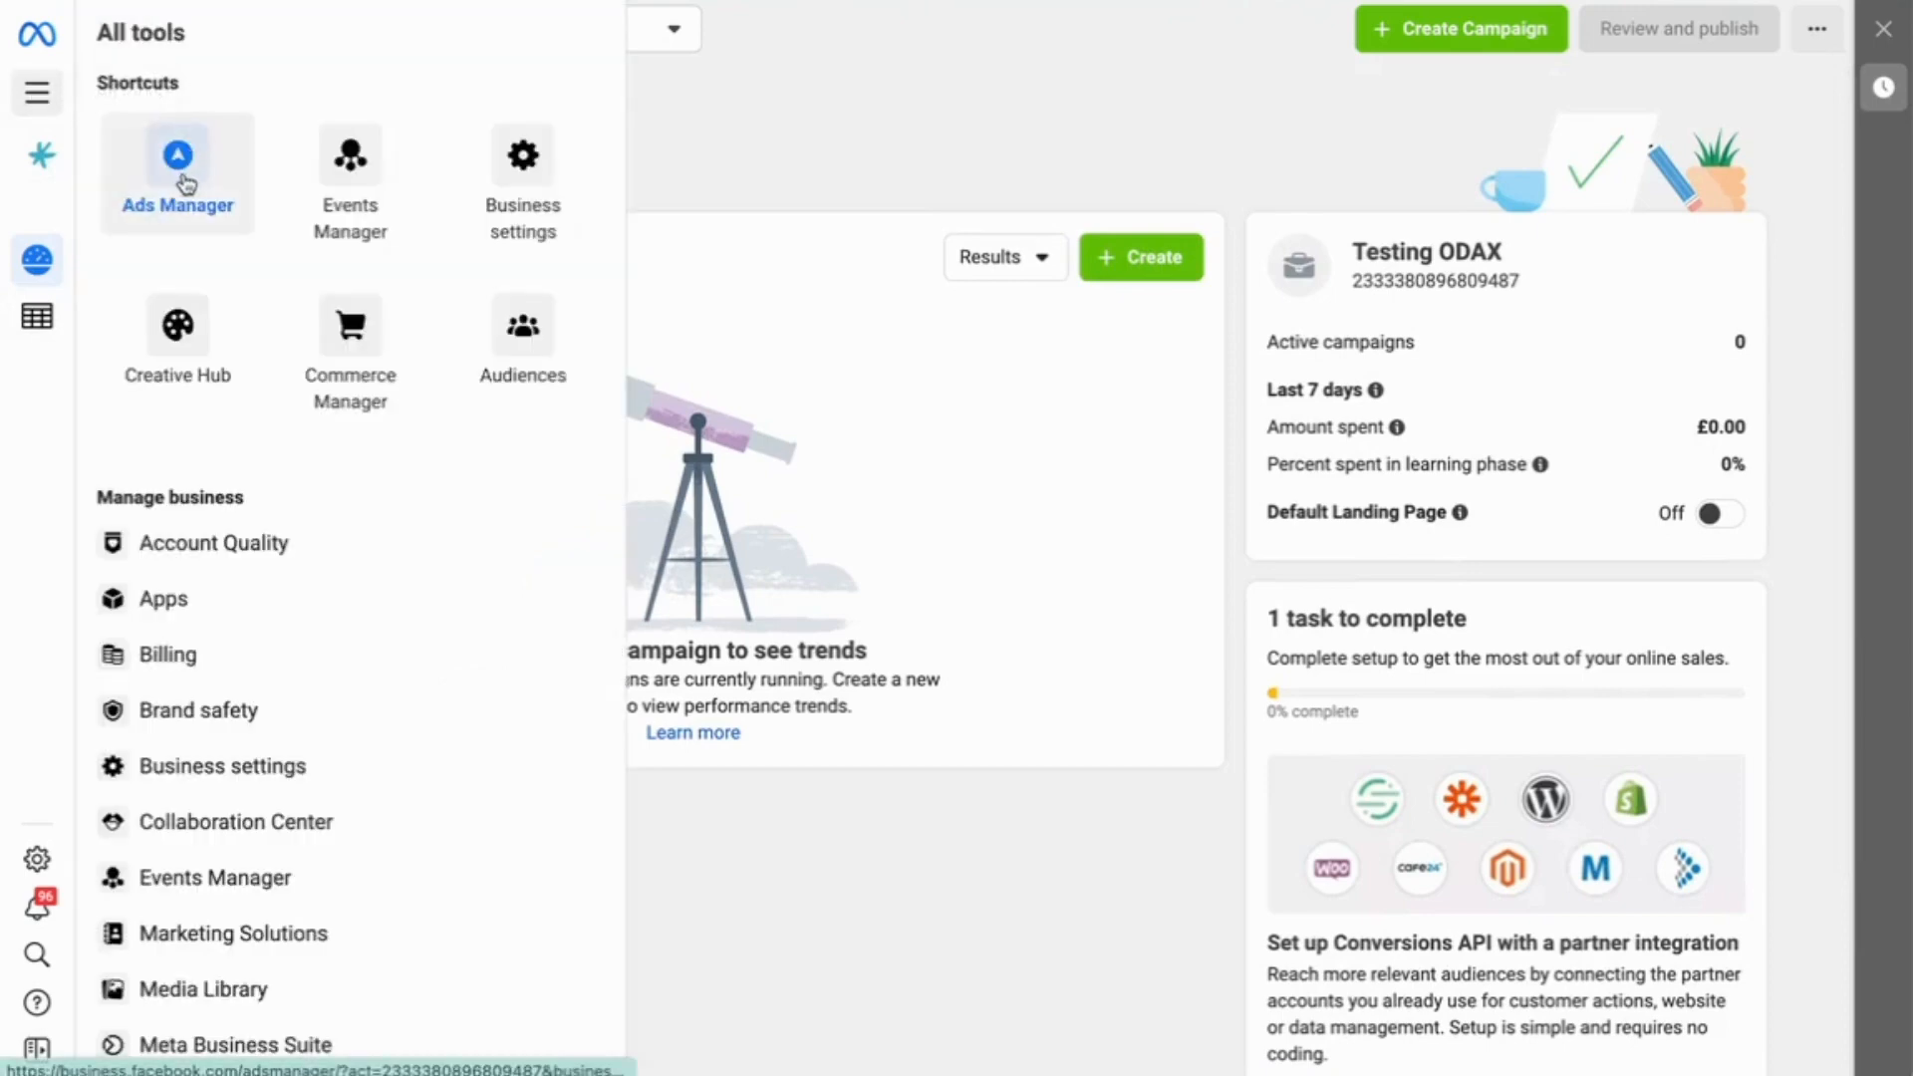
pyautogui.scroll(-1, 243, 805)
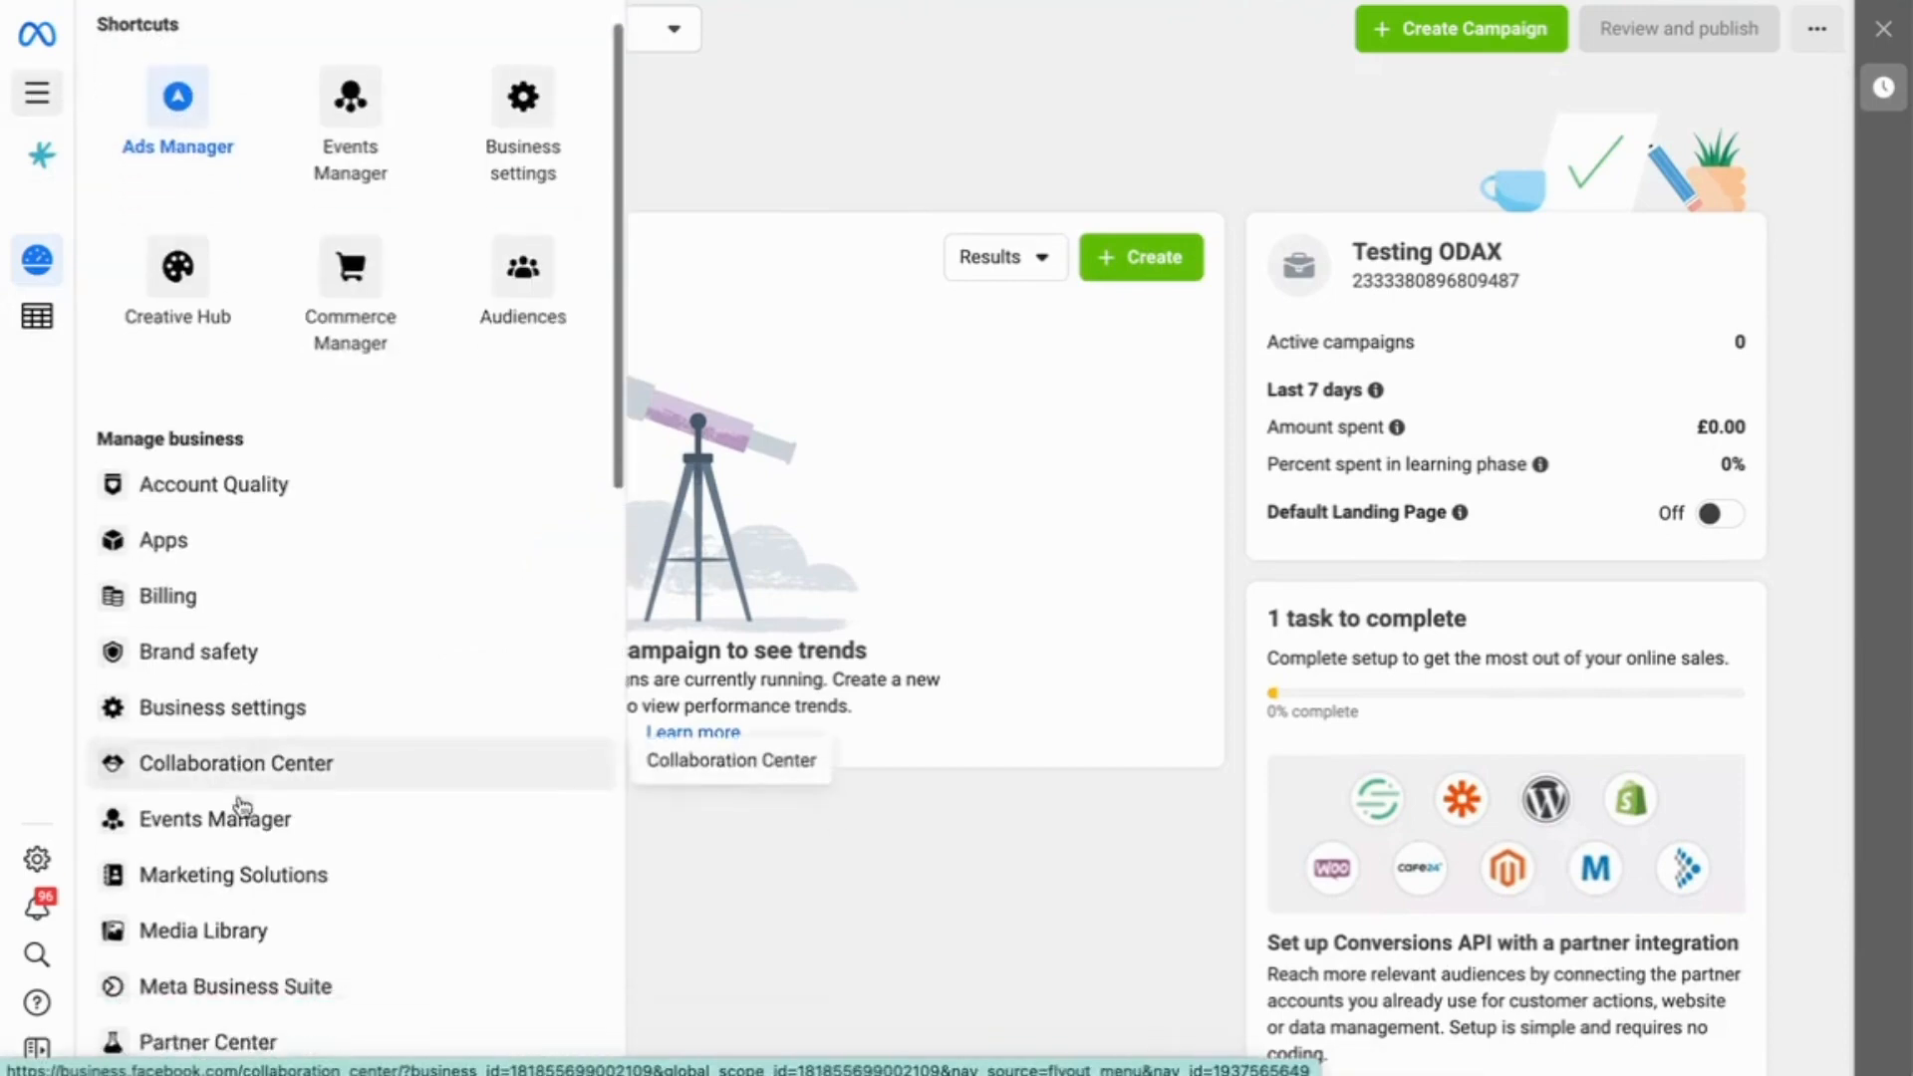
pyautogui.scroll(1, 242, 806)
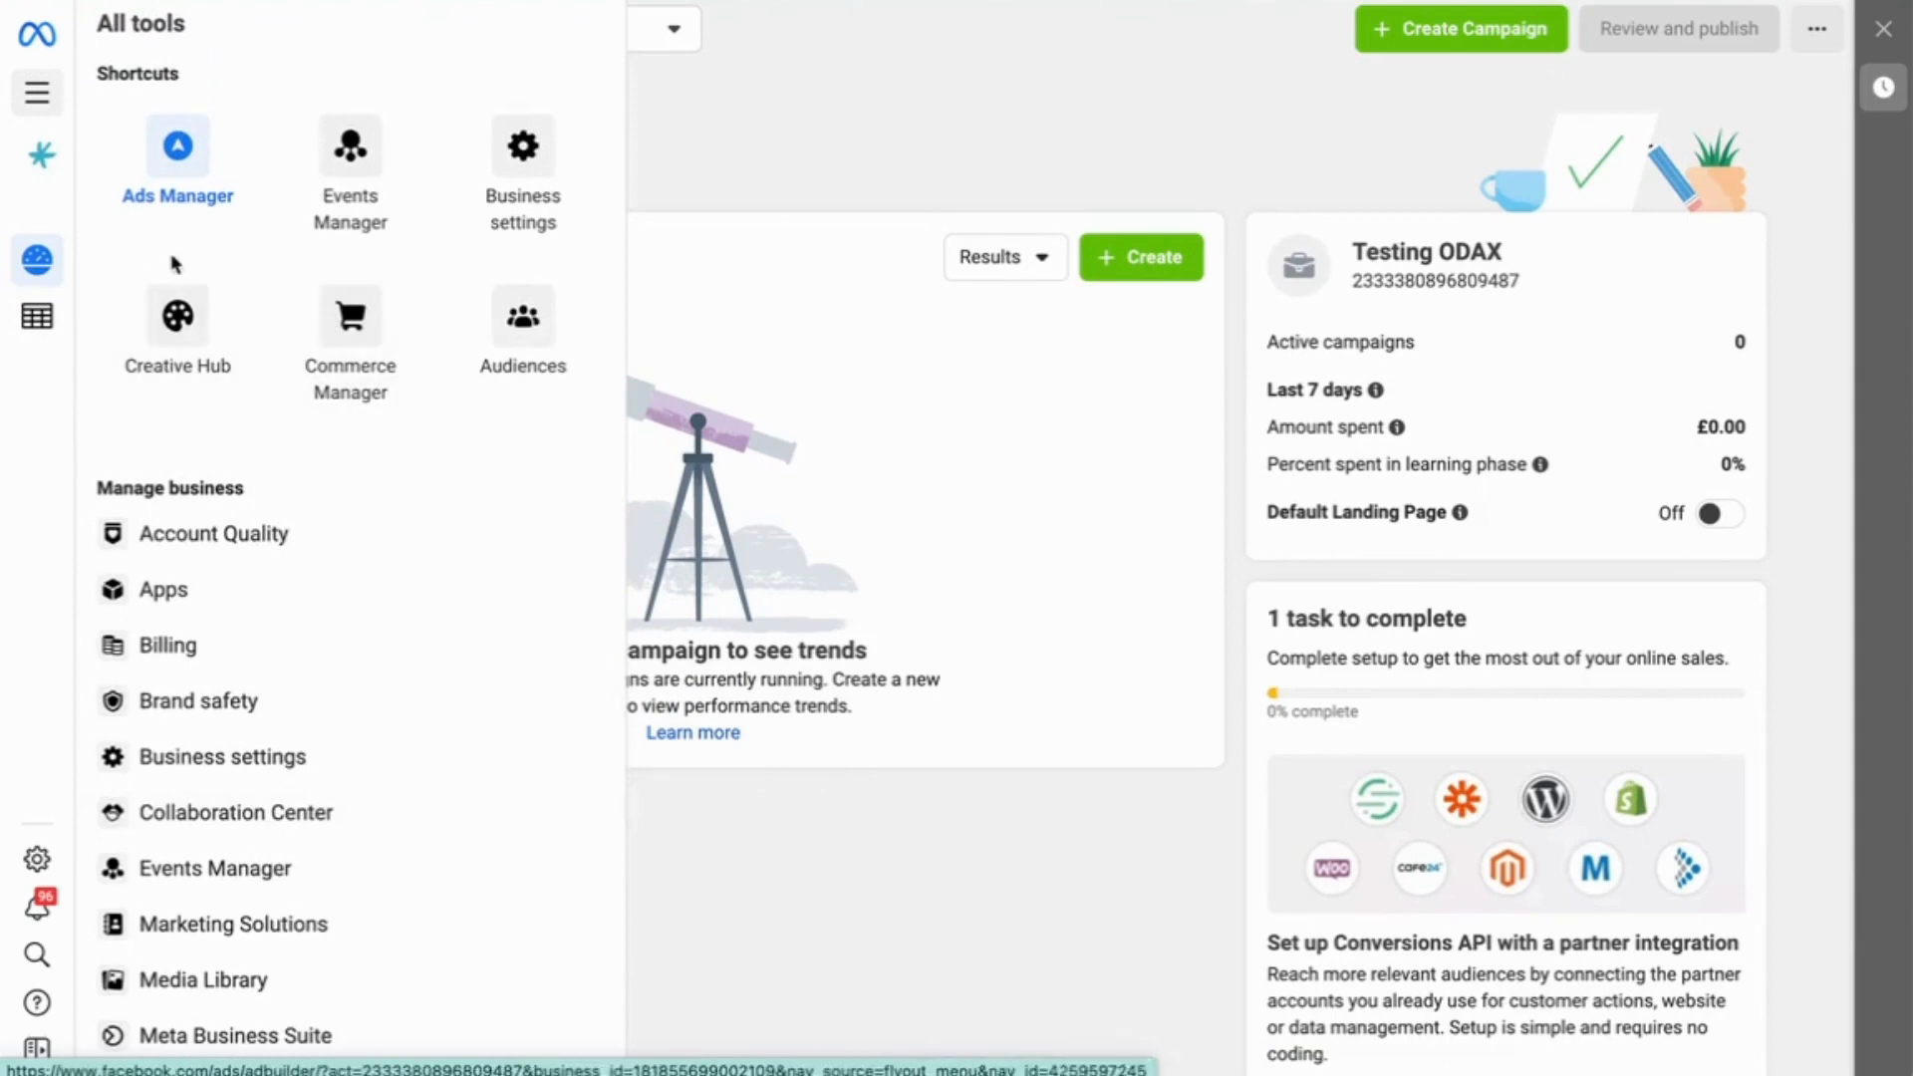
pyautogui.click(187, 175)
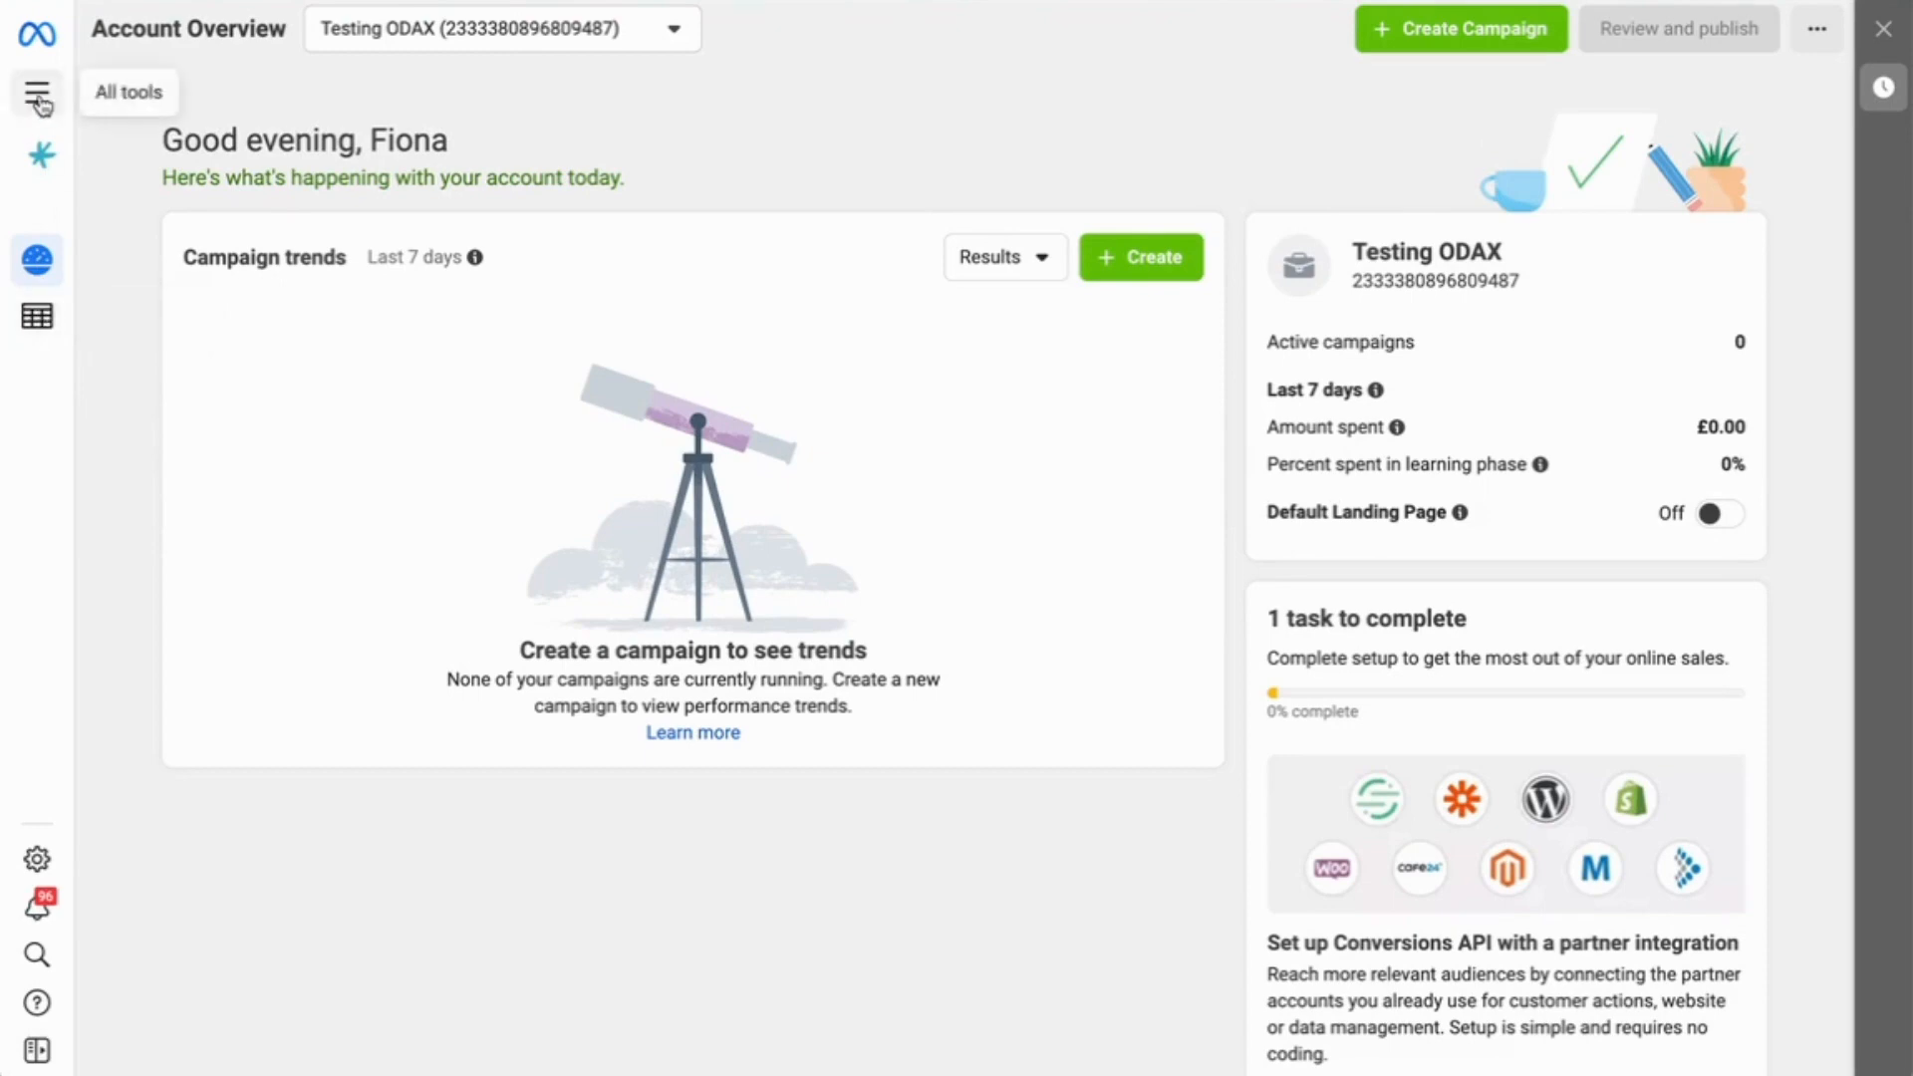
pyautogui.click(35, 319)
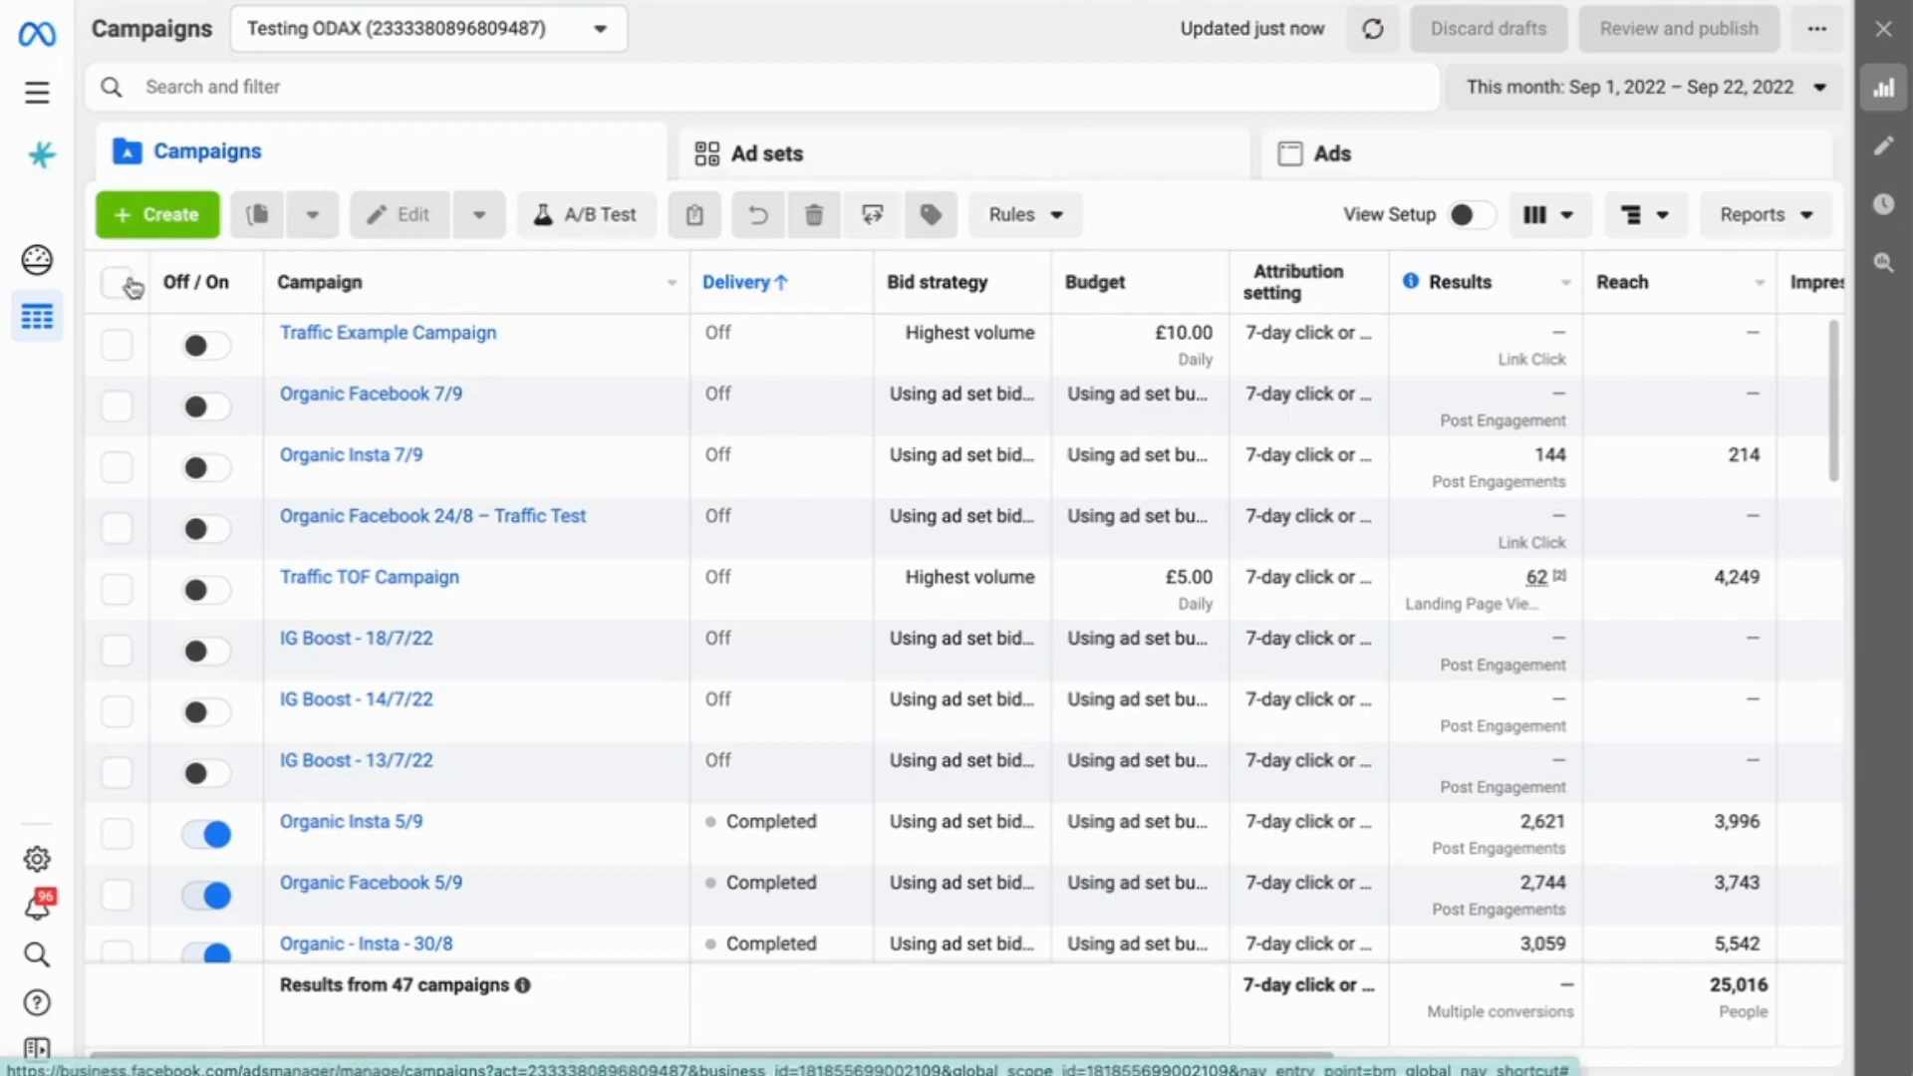
# Create a new campaign with the Engagement objective.
pyautogui.click(172, 217)
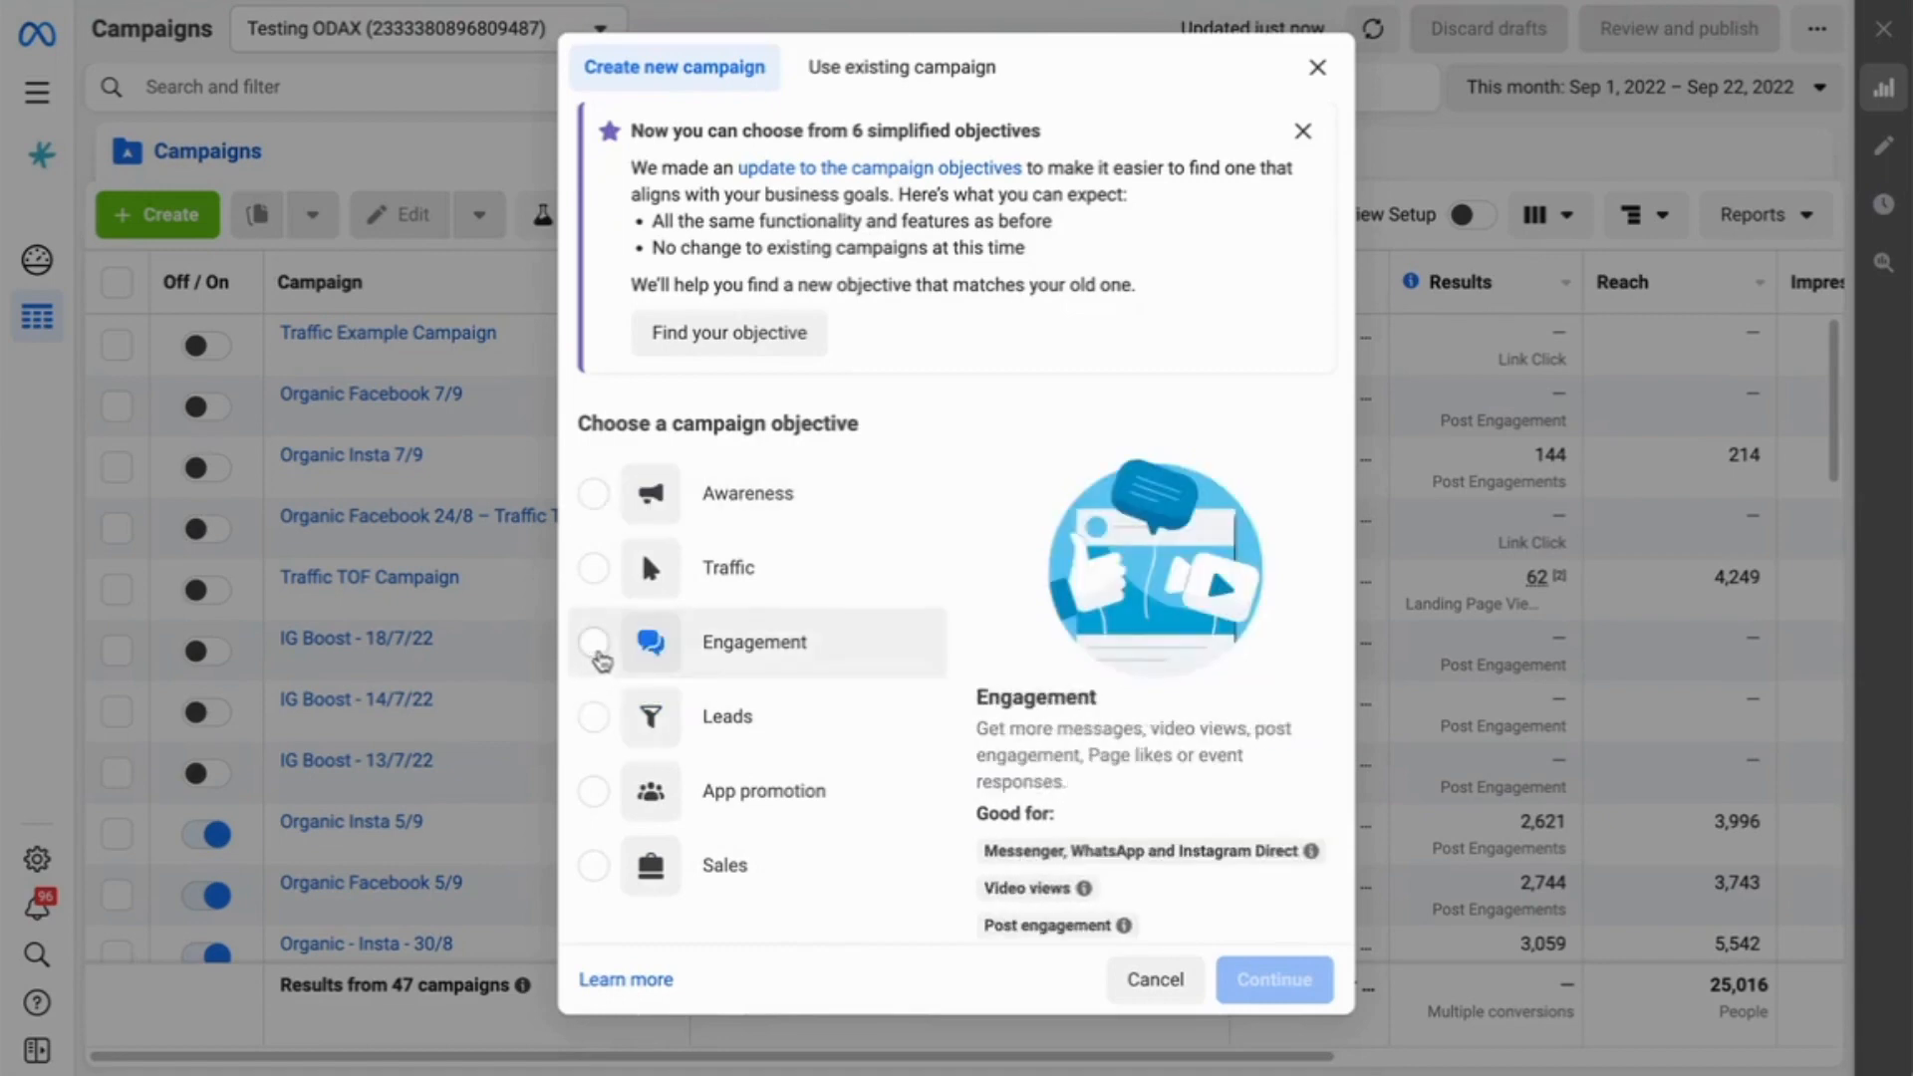
pyautogui.click(595, 650)
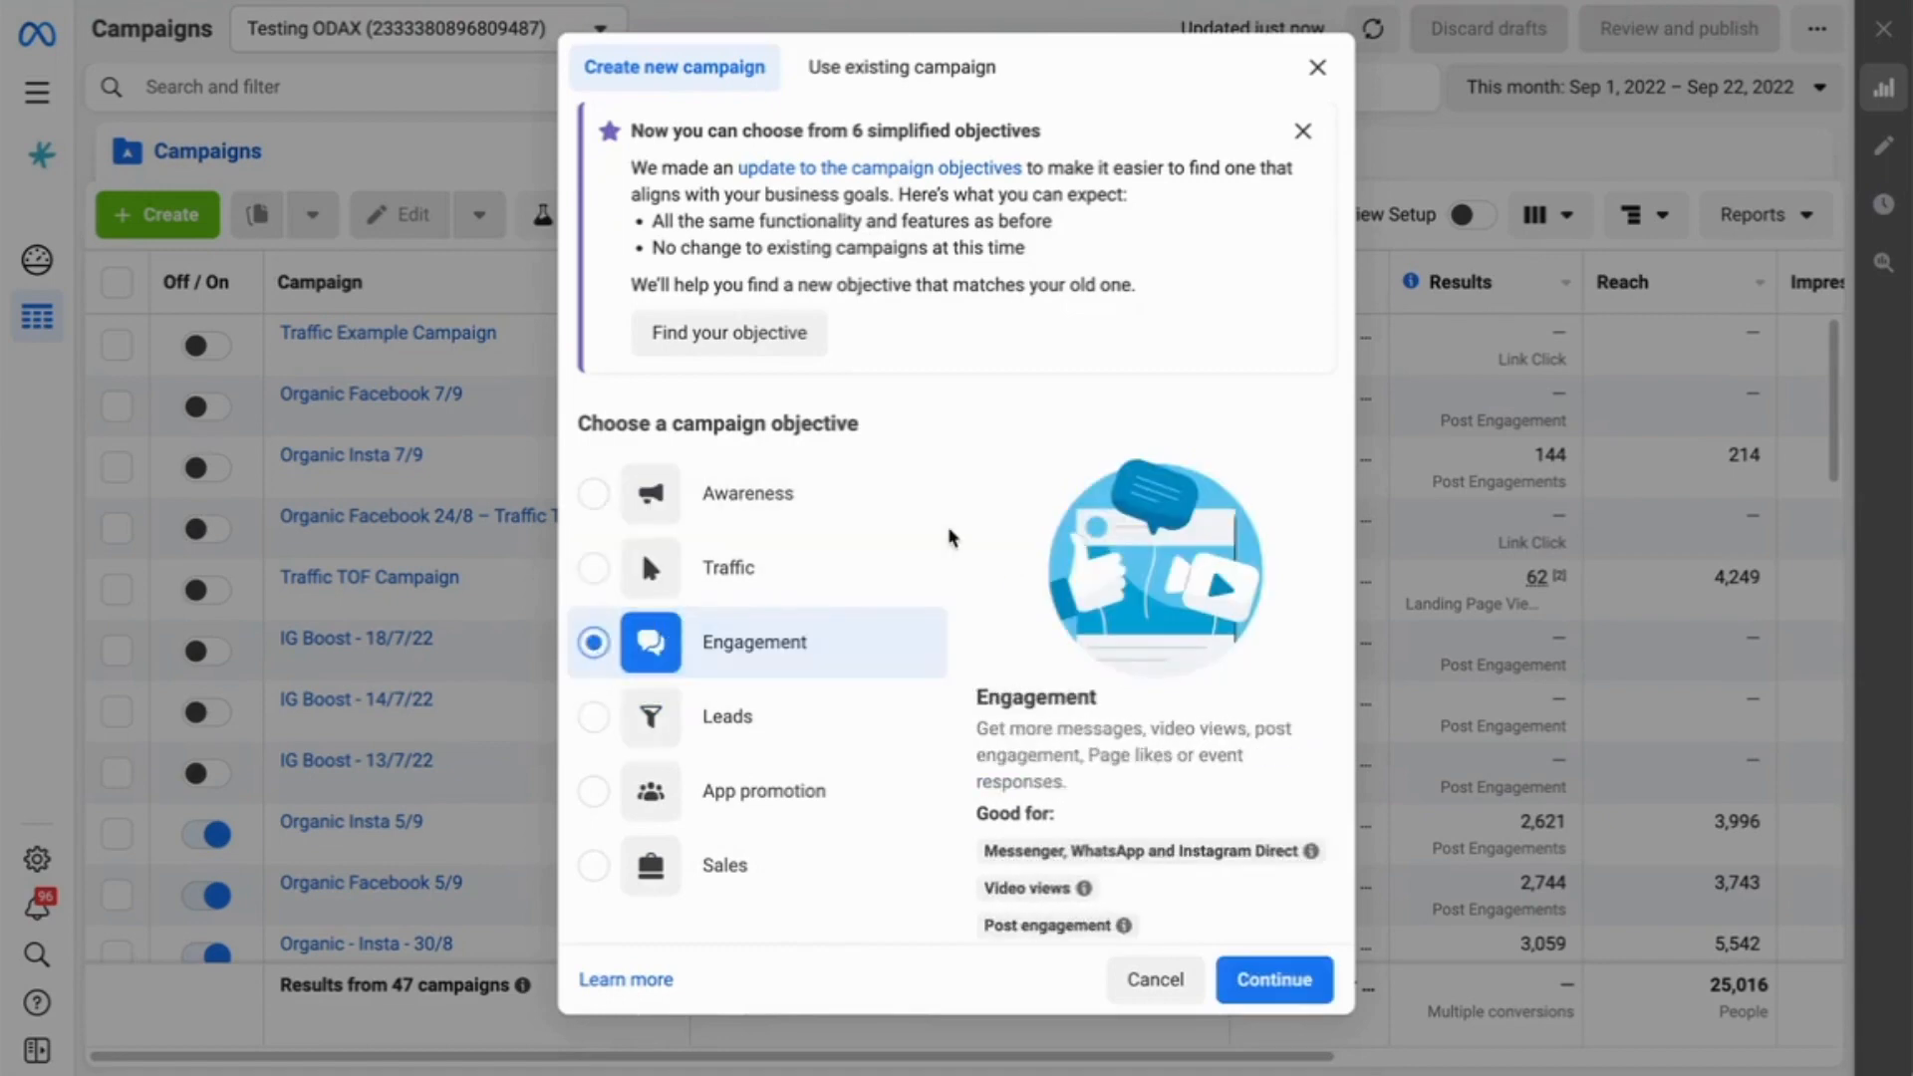
pyautogui.scroll(-1, 1136, 837)
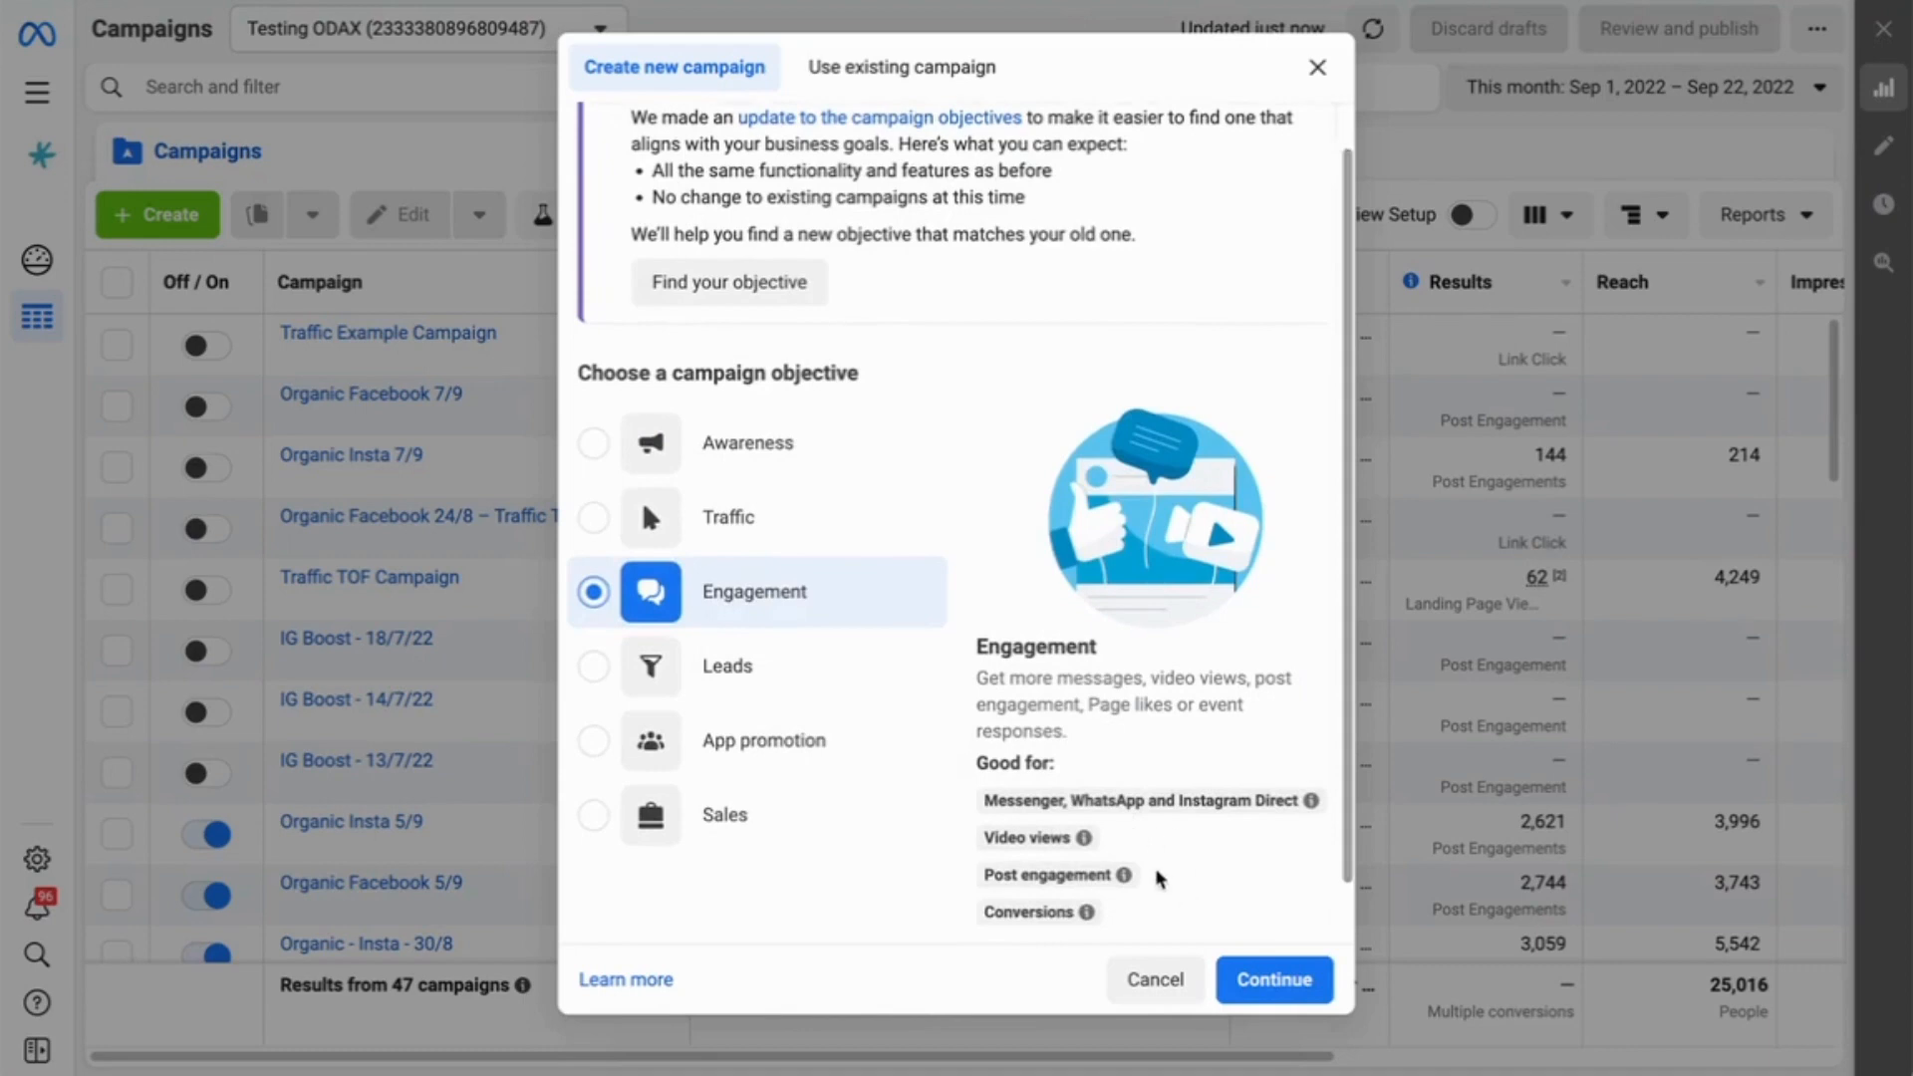
pyautogui.click(1263, 986)
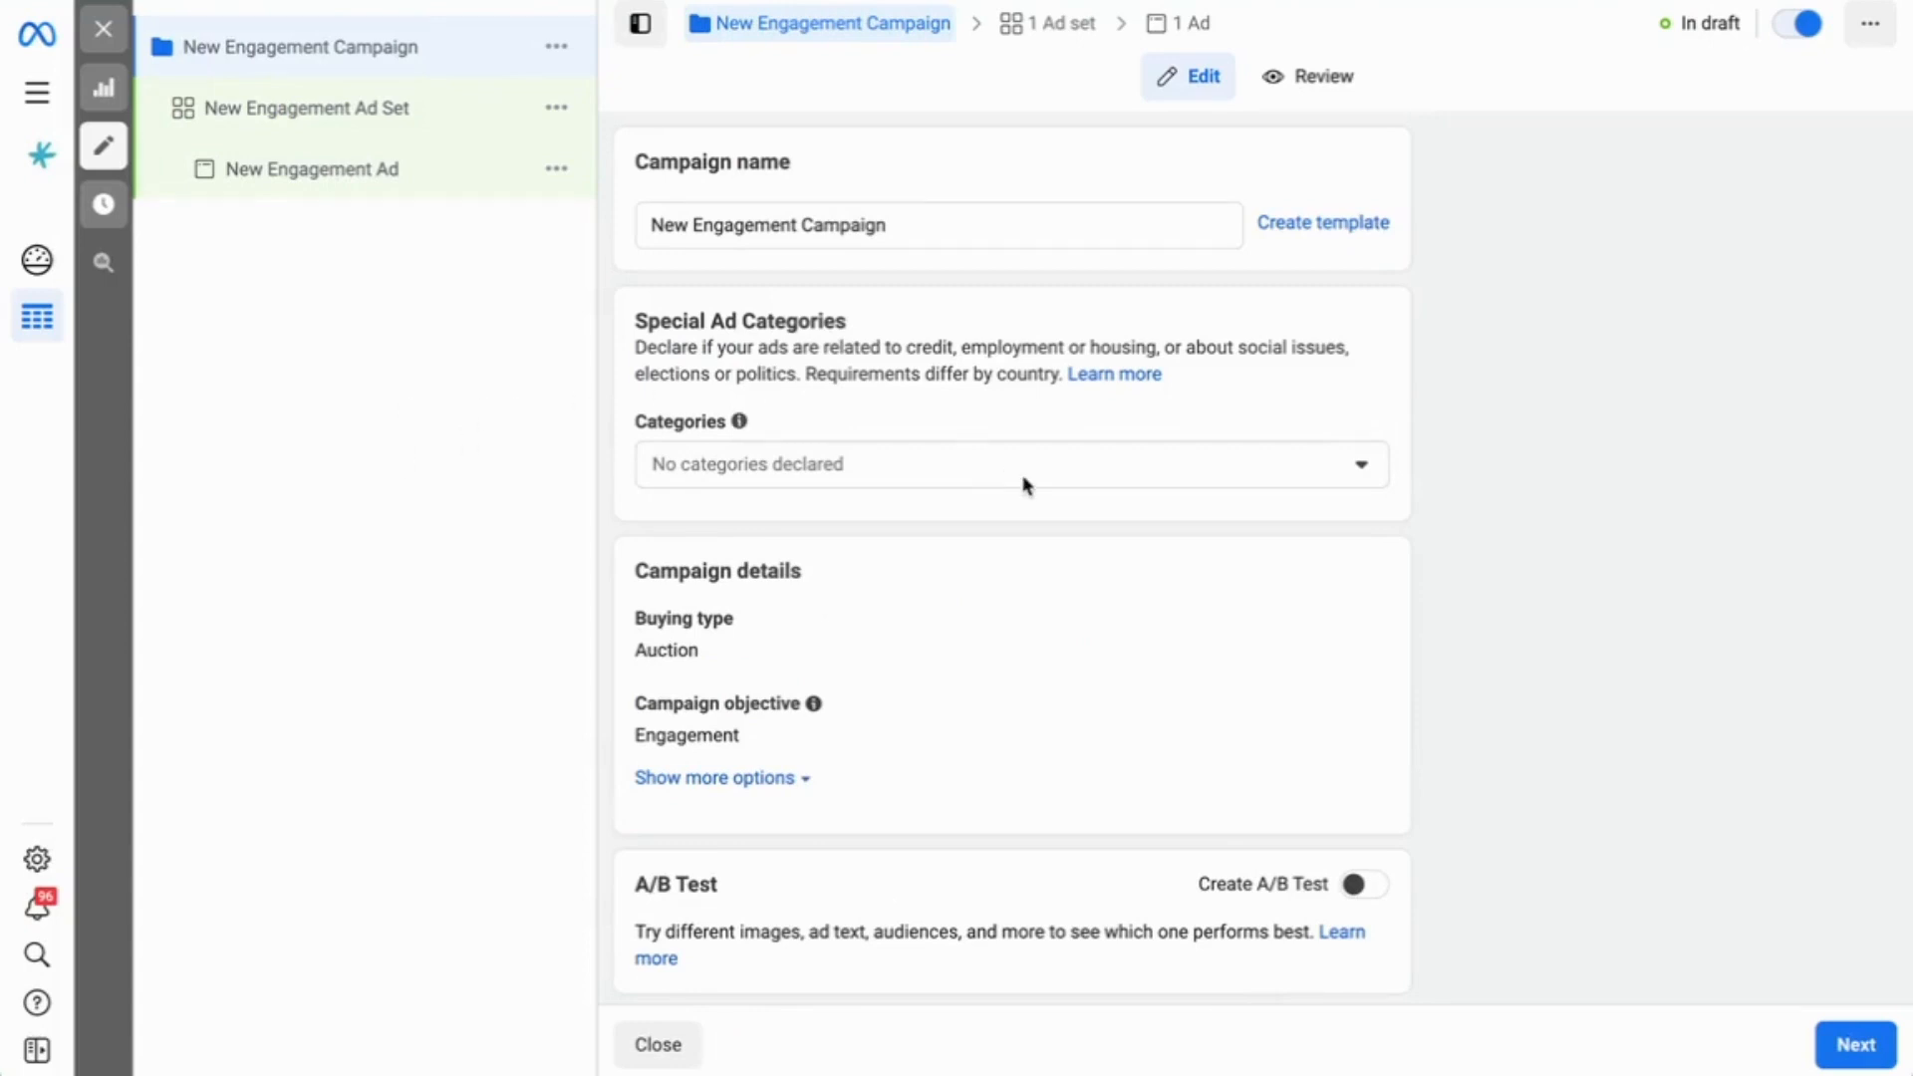
# Rename the new campaign as "Maybe Likes Campaign".
pyautogui.scroll(-1, 1026, 486)
pyautogui.scroll(1, 1026, 485)
pyautogui.scroll(-2, 1026, 486)
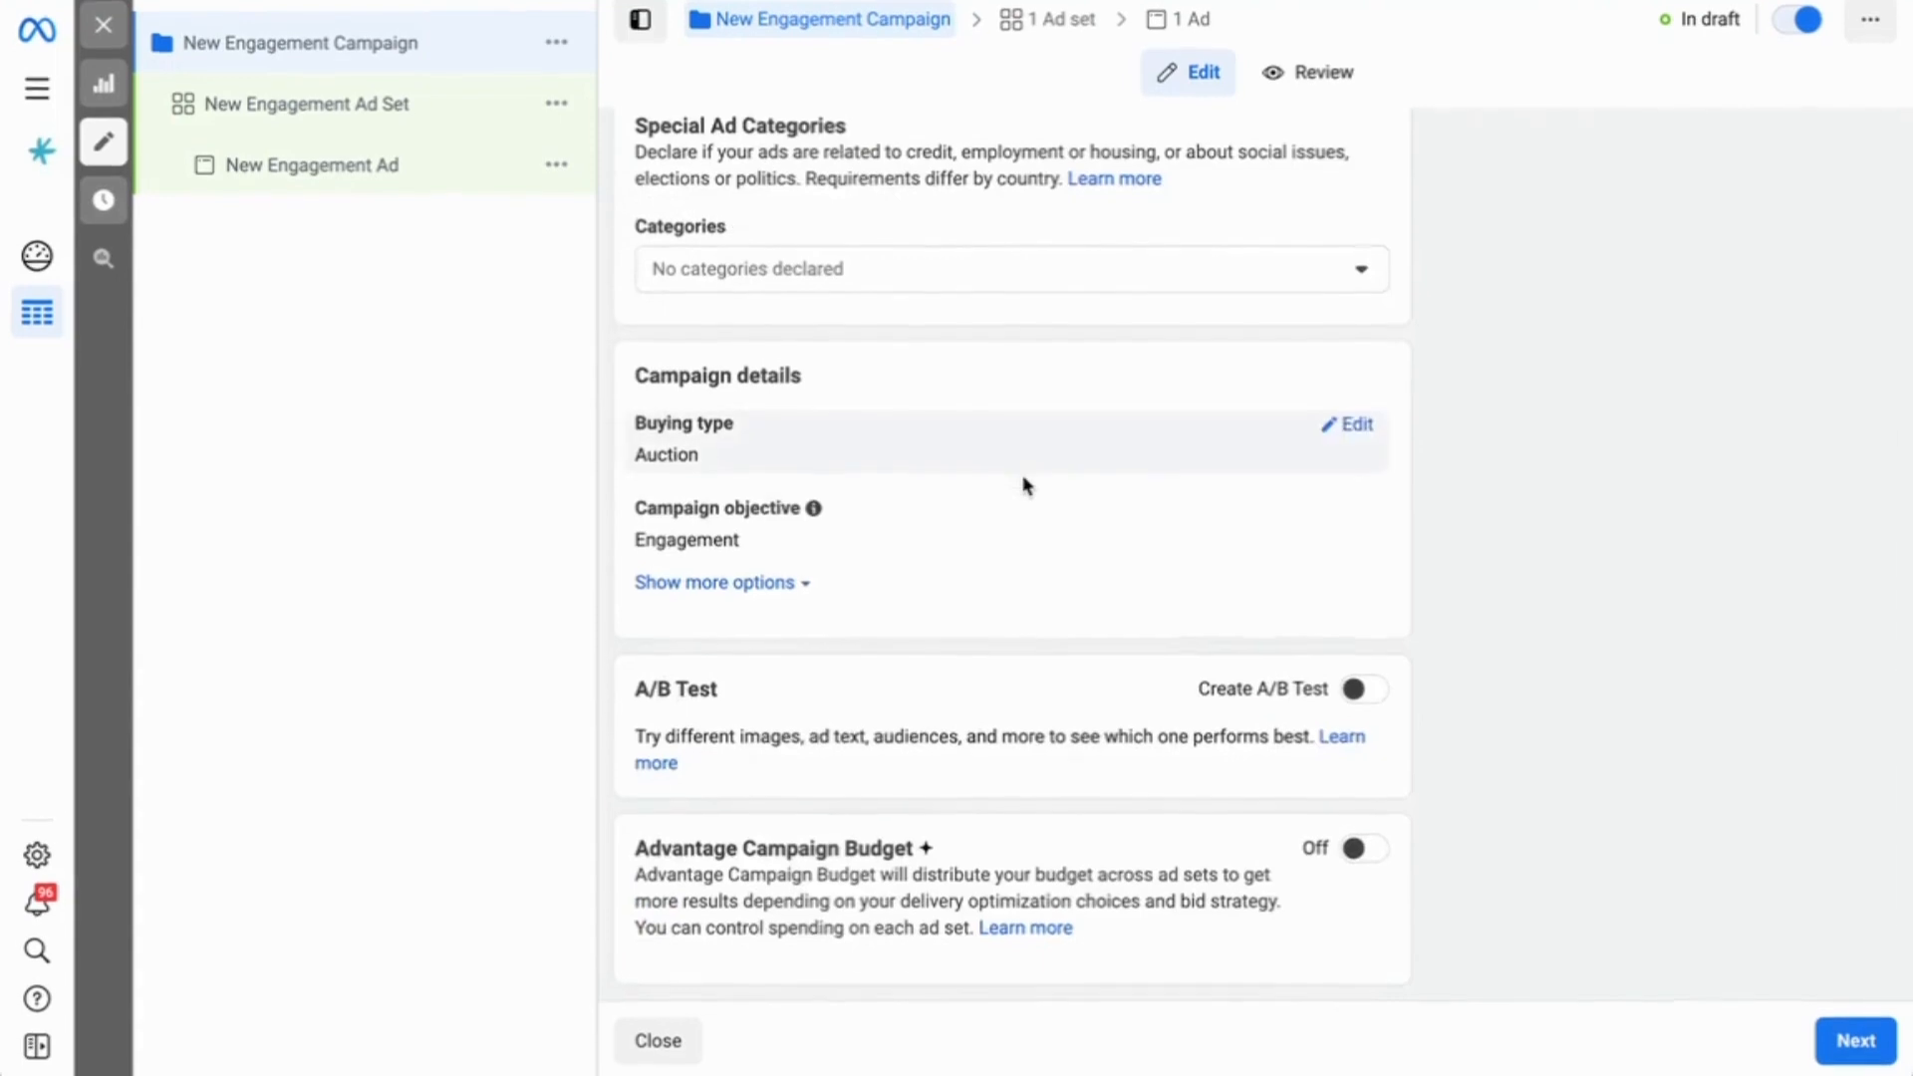
pyautogui.scroll(2, 1026, 485)
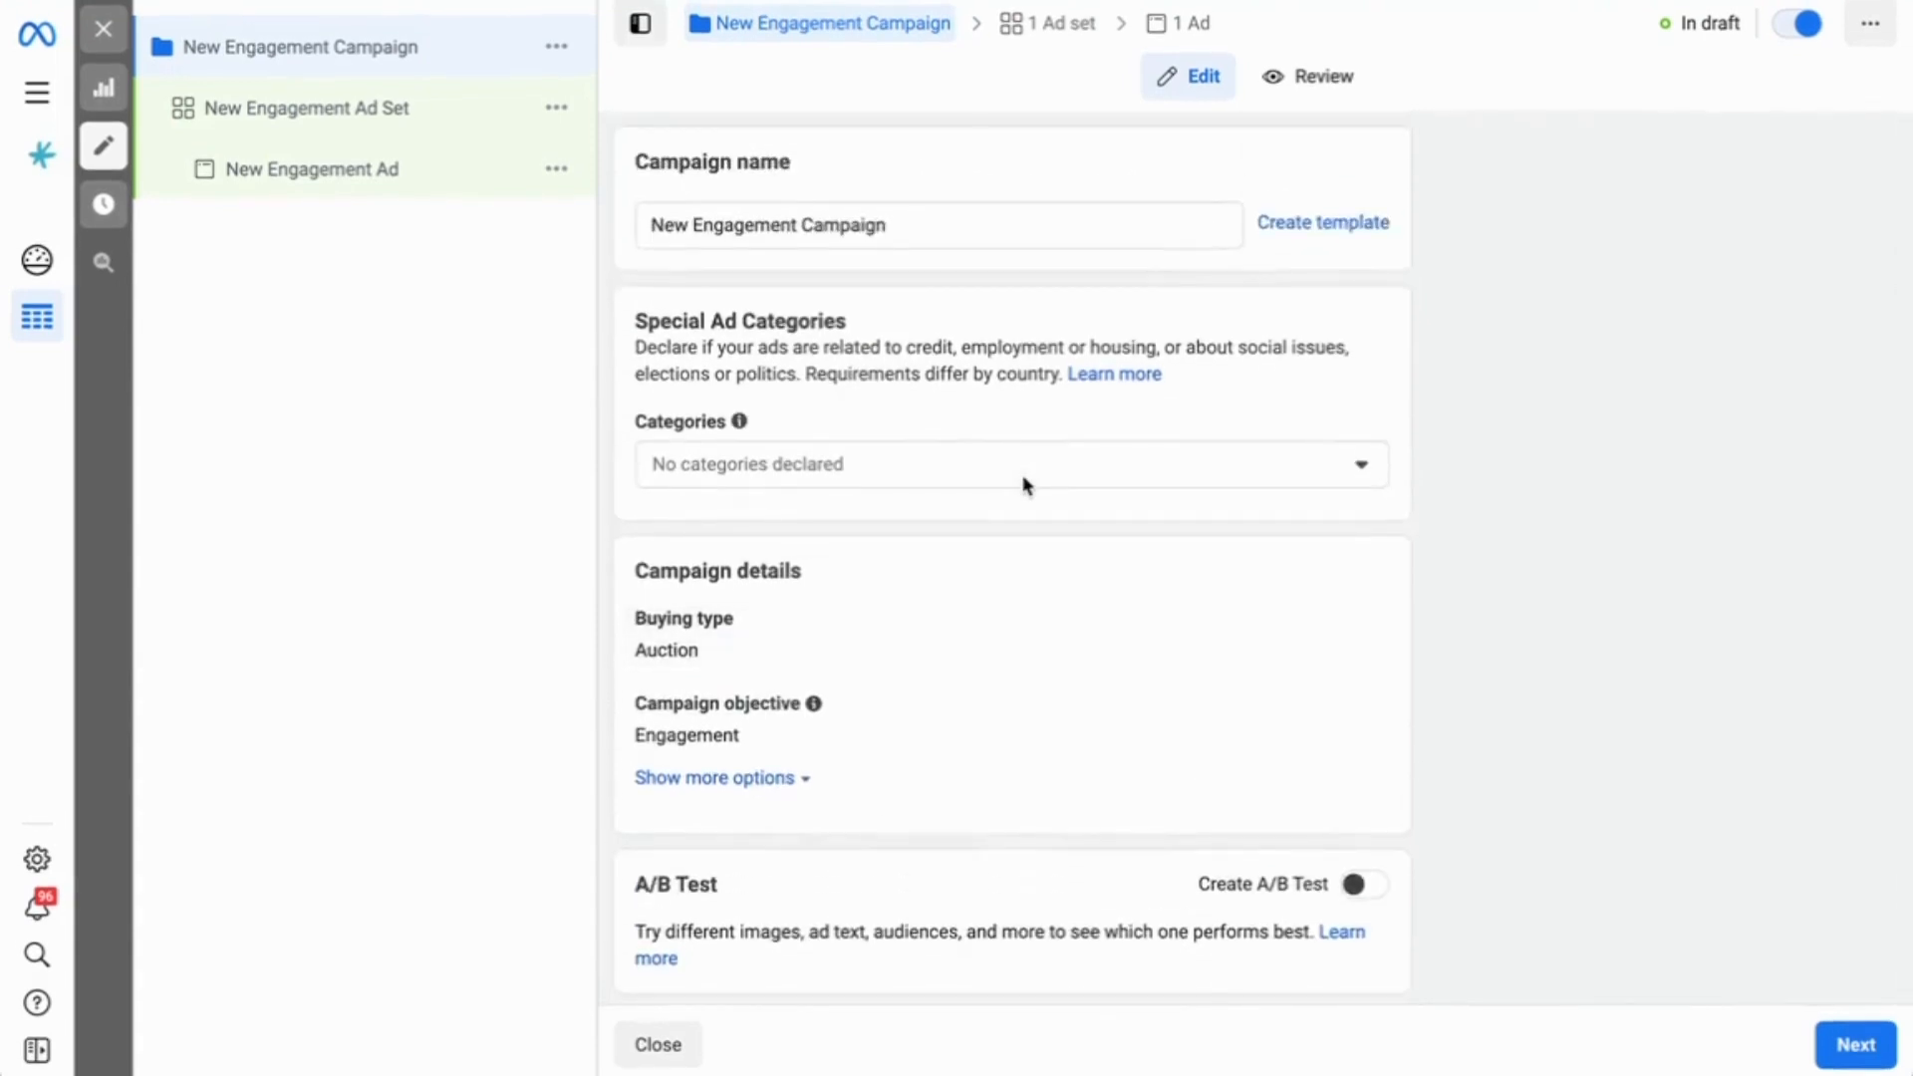
pyautogui.moveTo(910, 235); pyautogui.dragTo(572, 236)
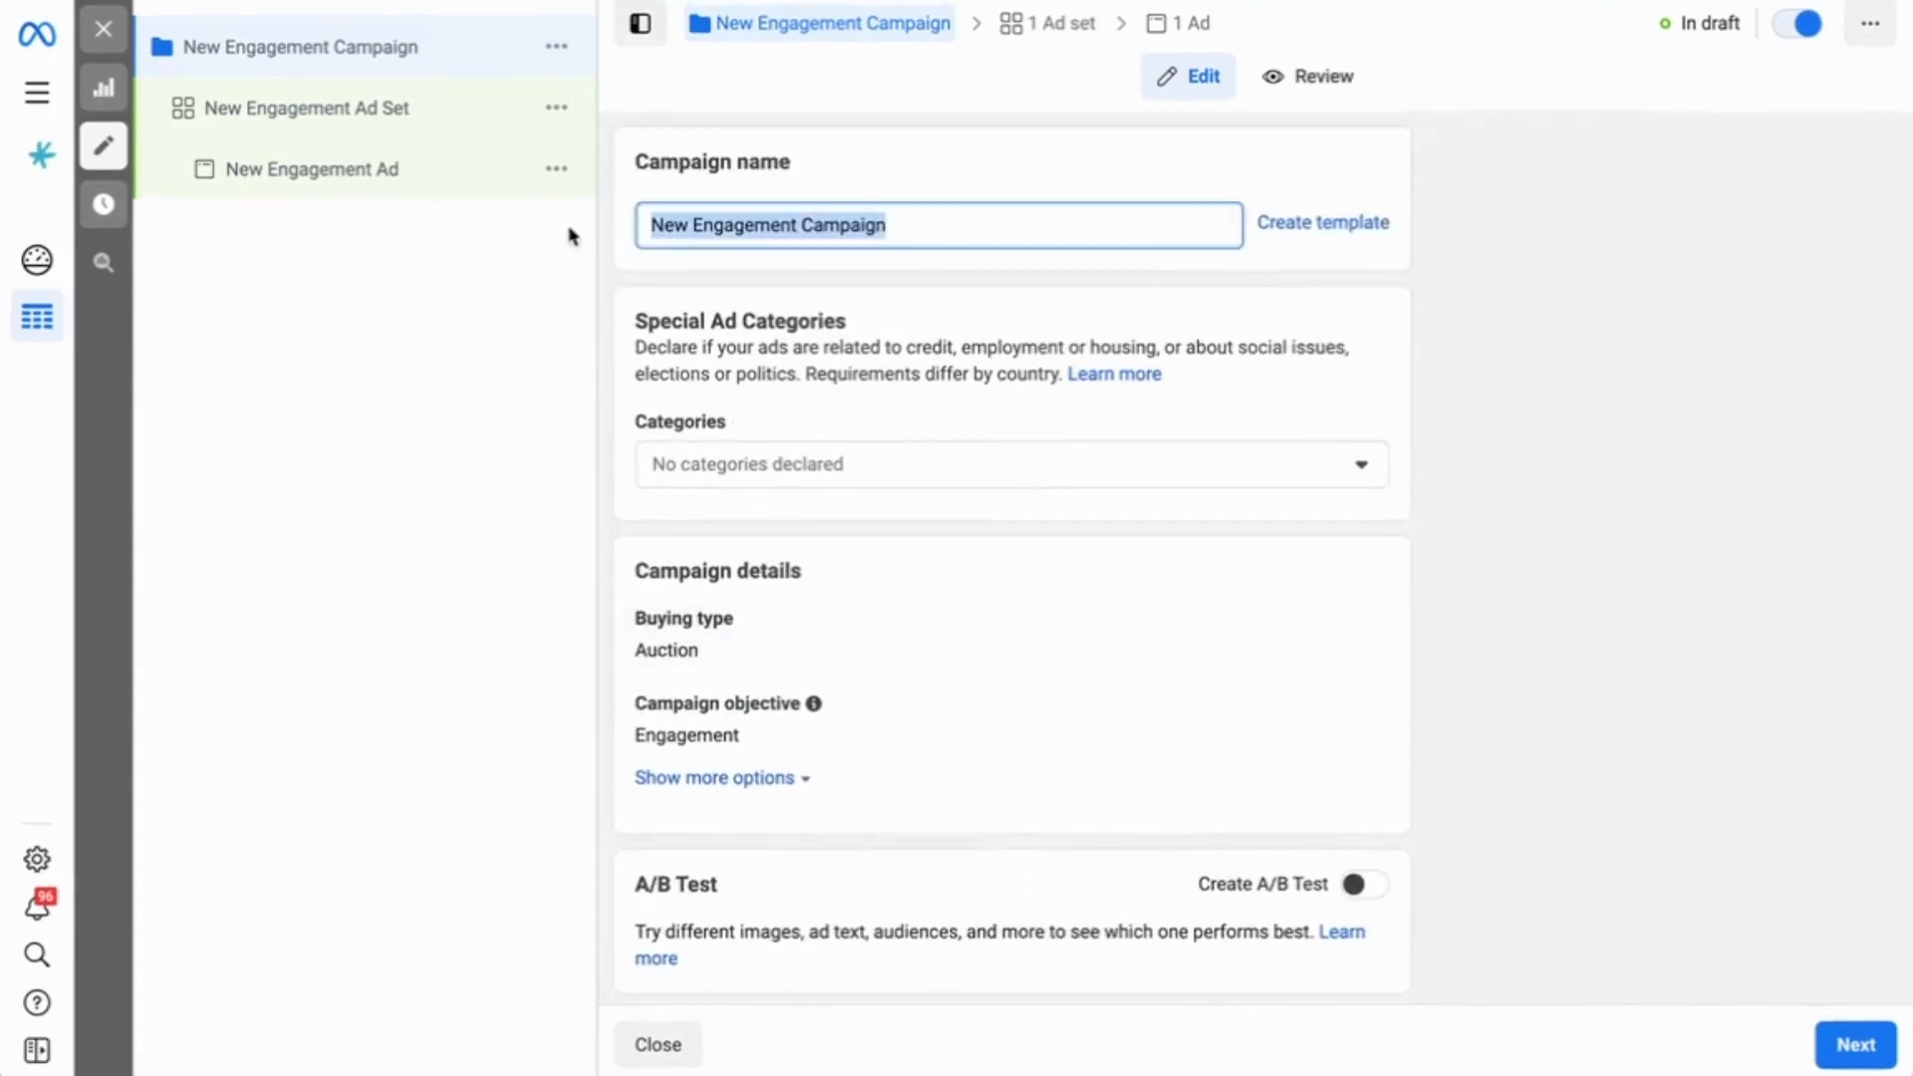
pyautogui.write('Maybe L')
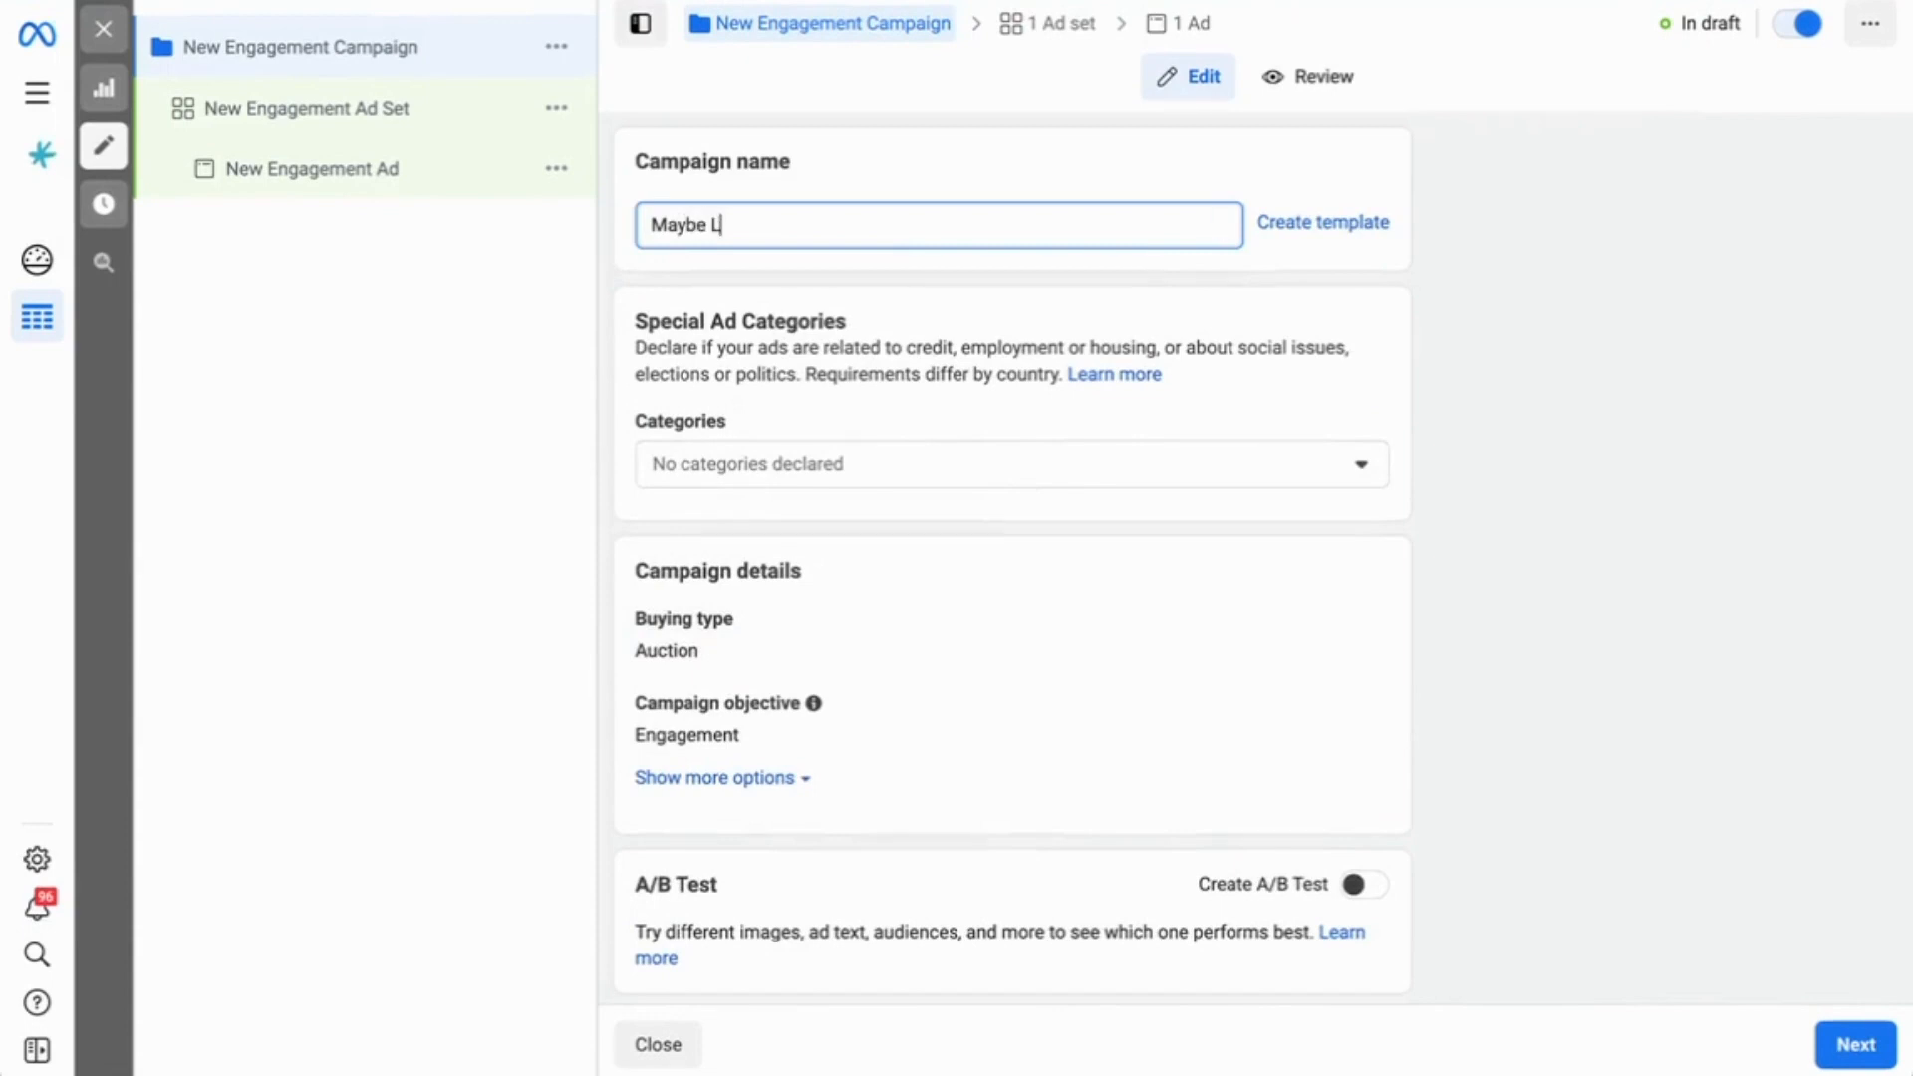
pyautogui.write('ikes Campaign')
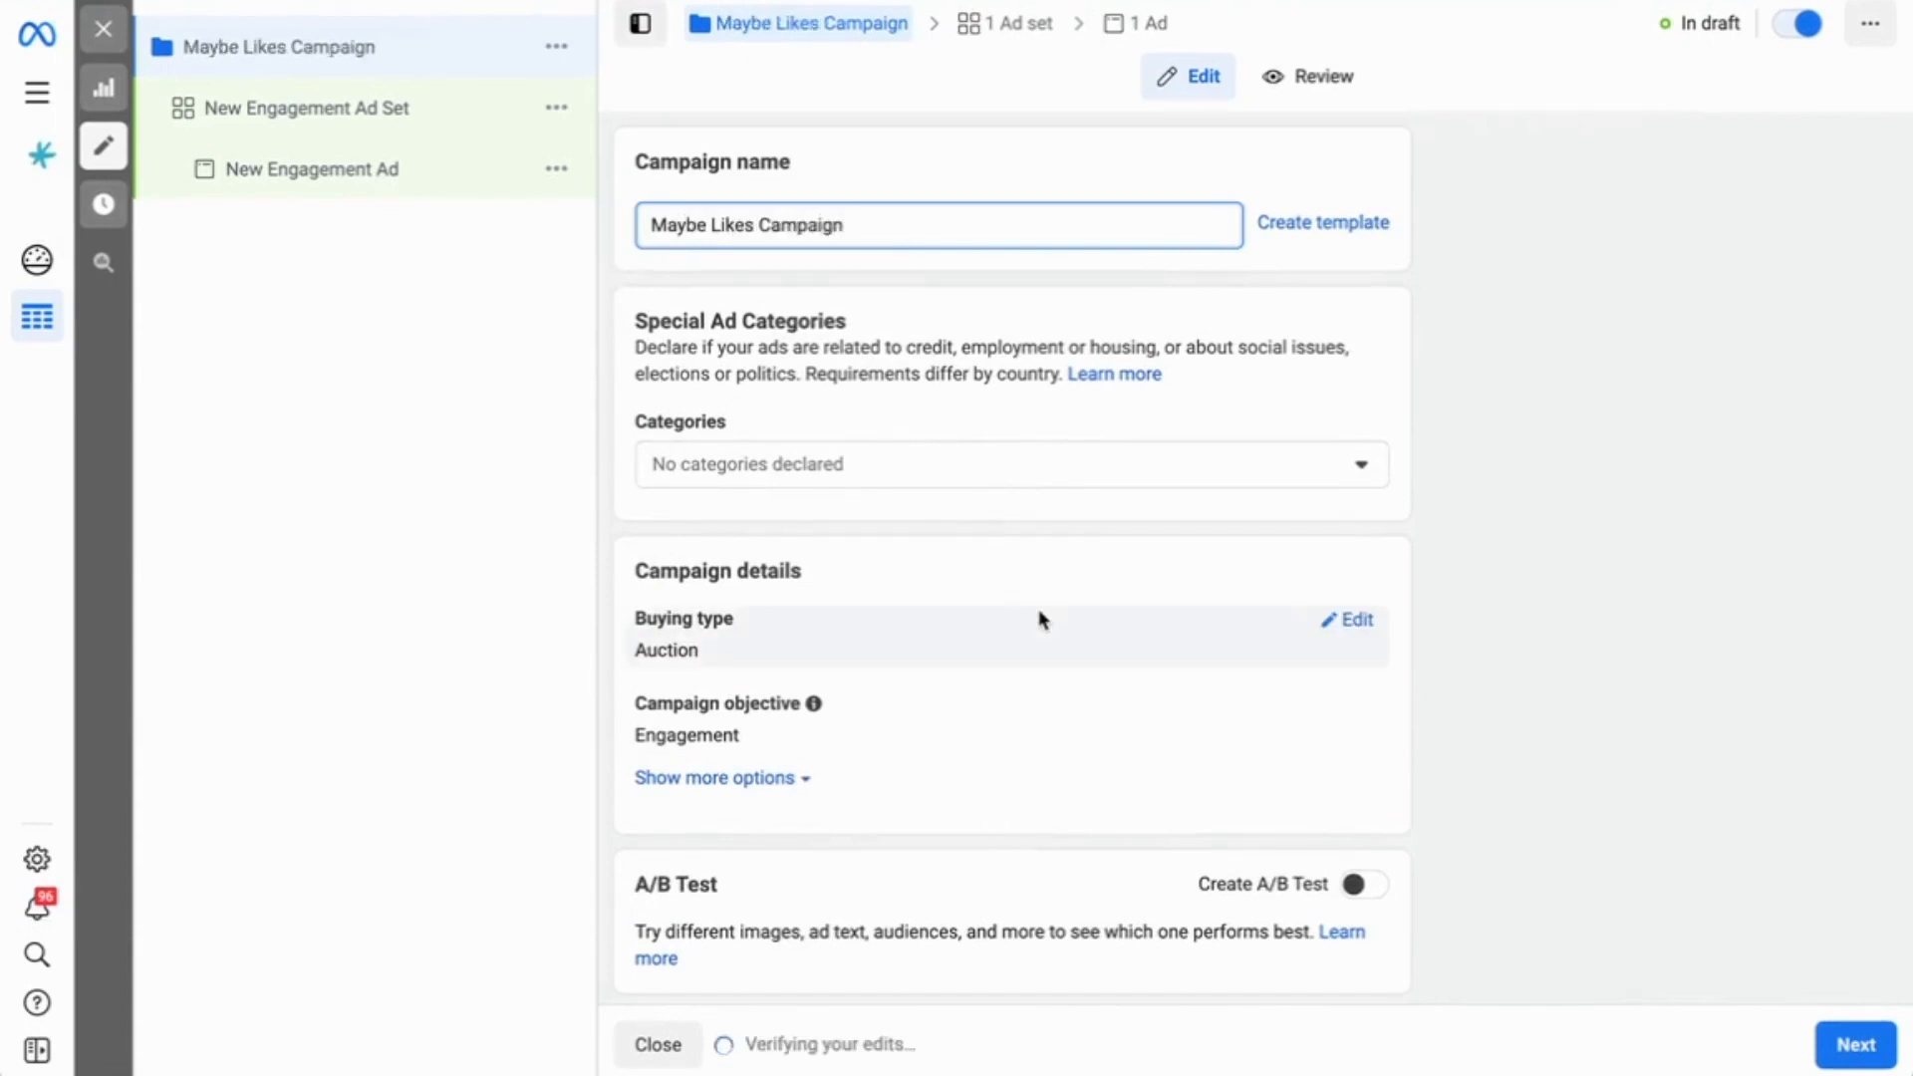
# Turn on Advantage Campaign Budget and set the daily budget to £10.00, keeping Daily Budget as the budget type.
pyautogui.scroll(-1, 1040, 619)
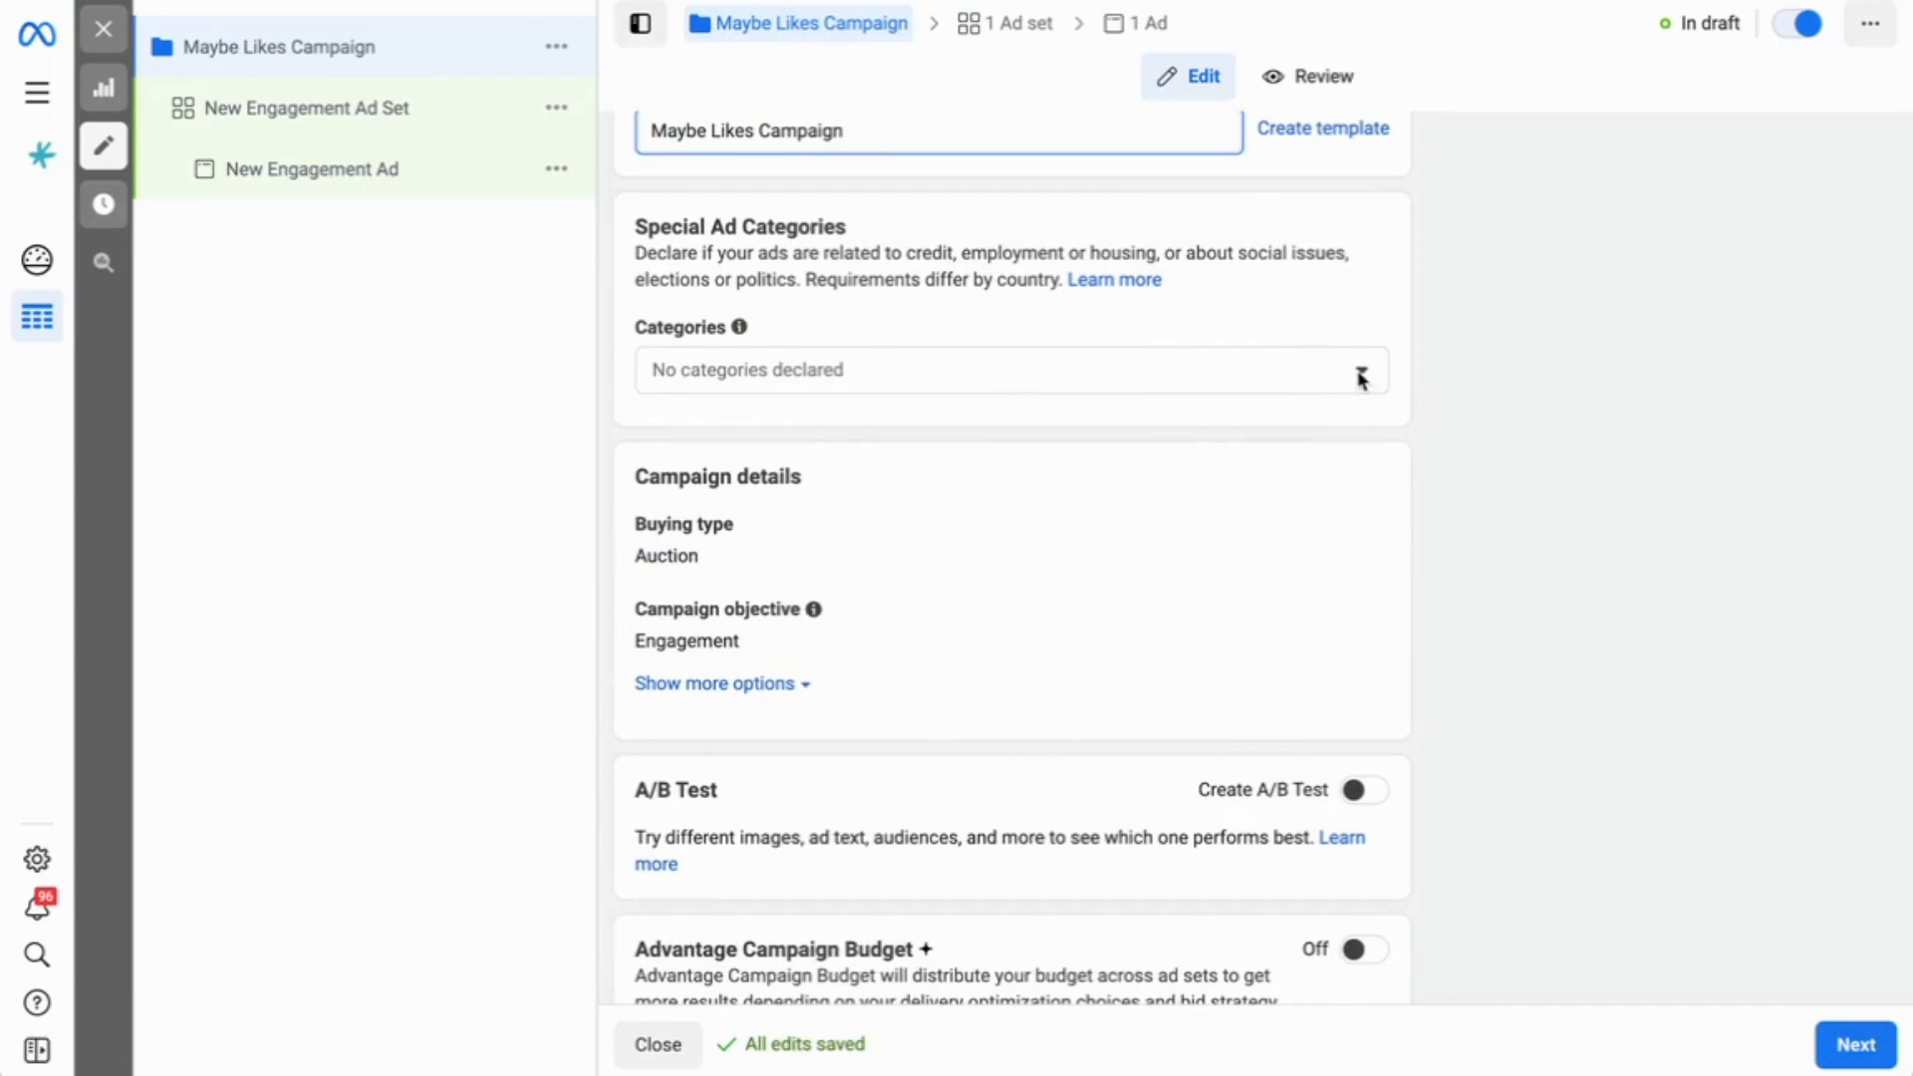
pyautogui.scroll(-1, 1236, 608)
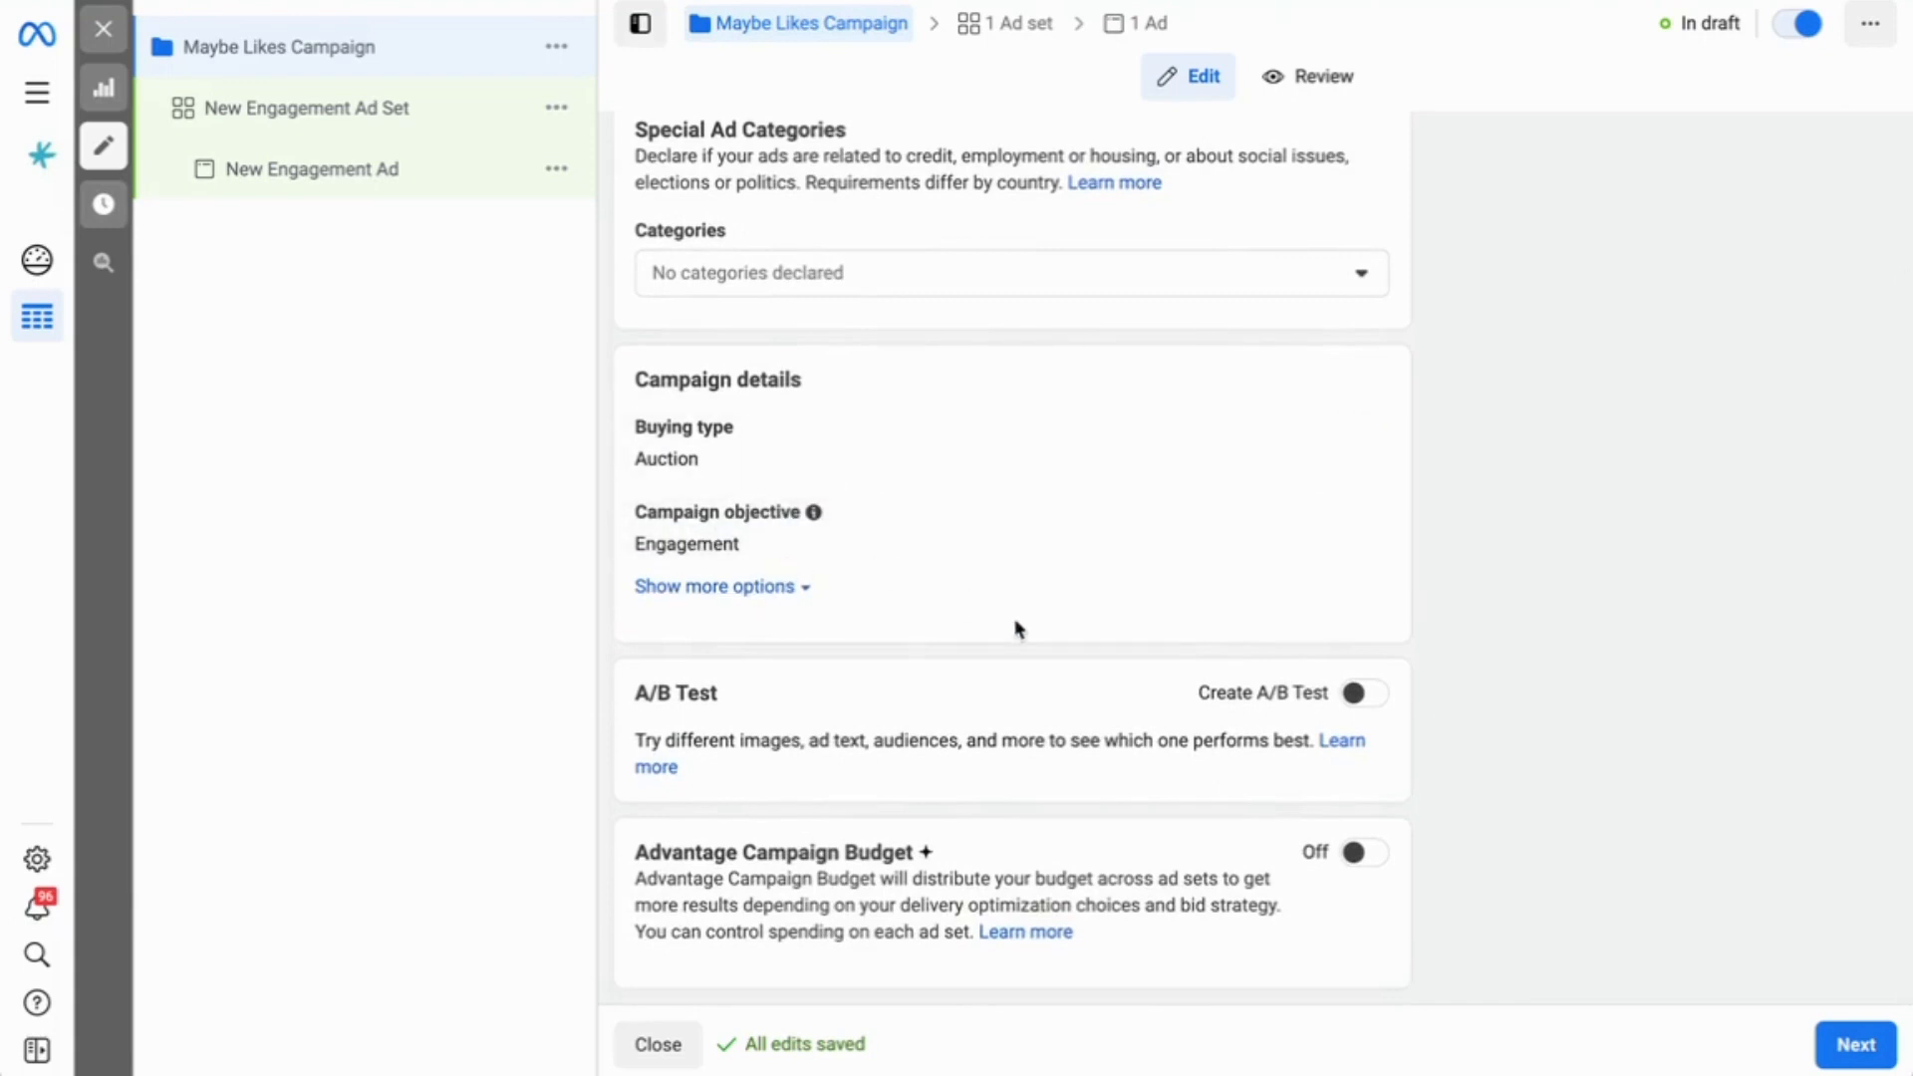
pyautogui.click(1374, 859)
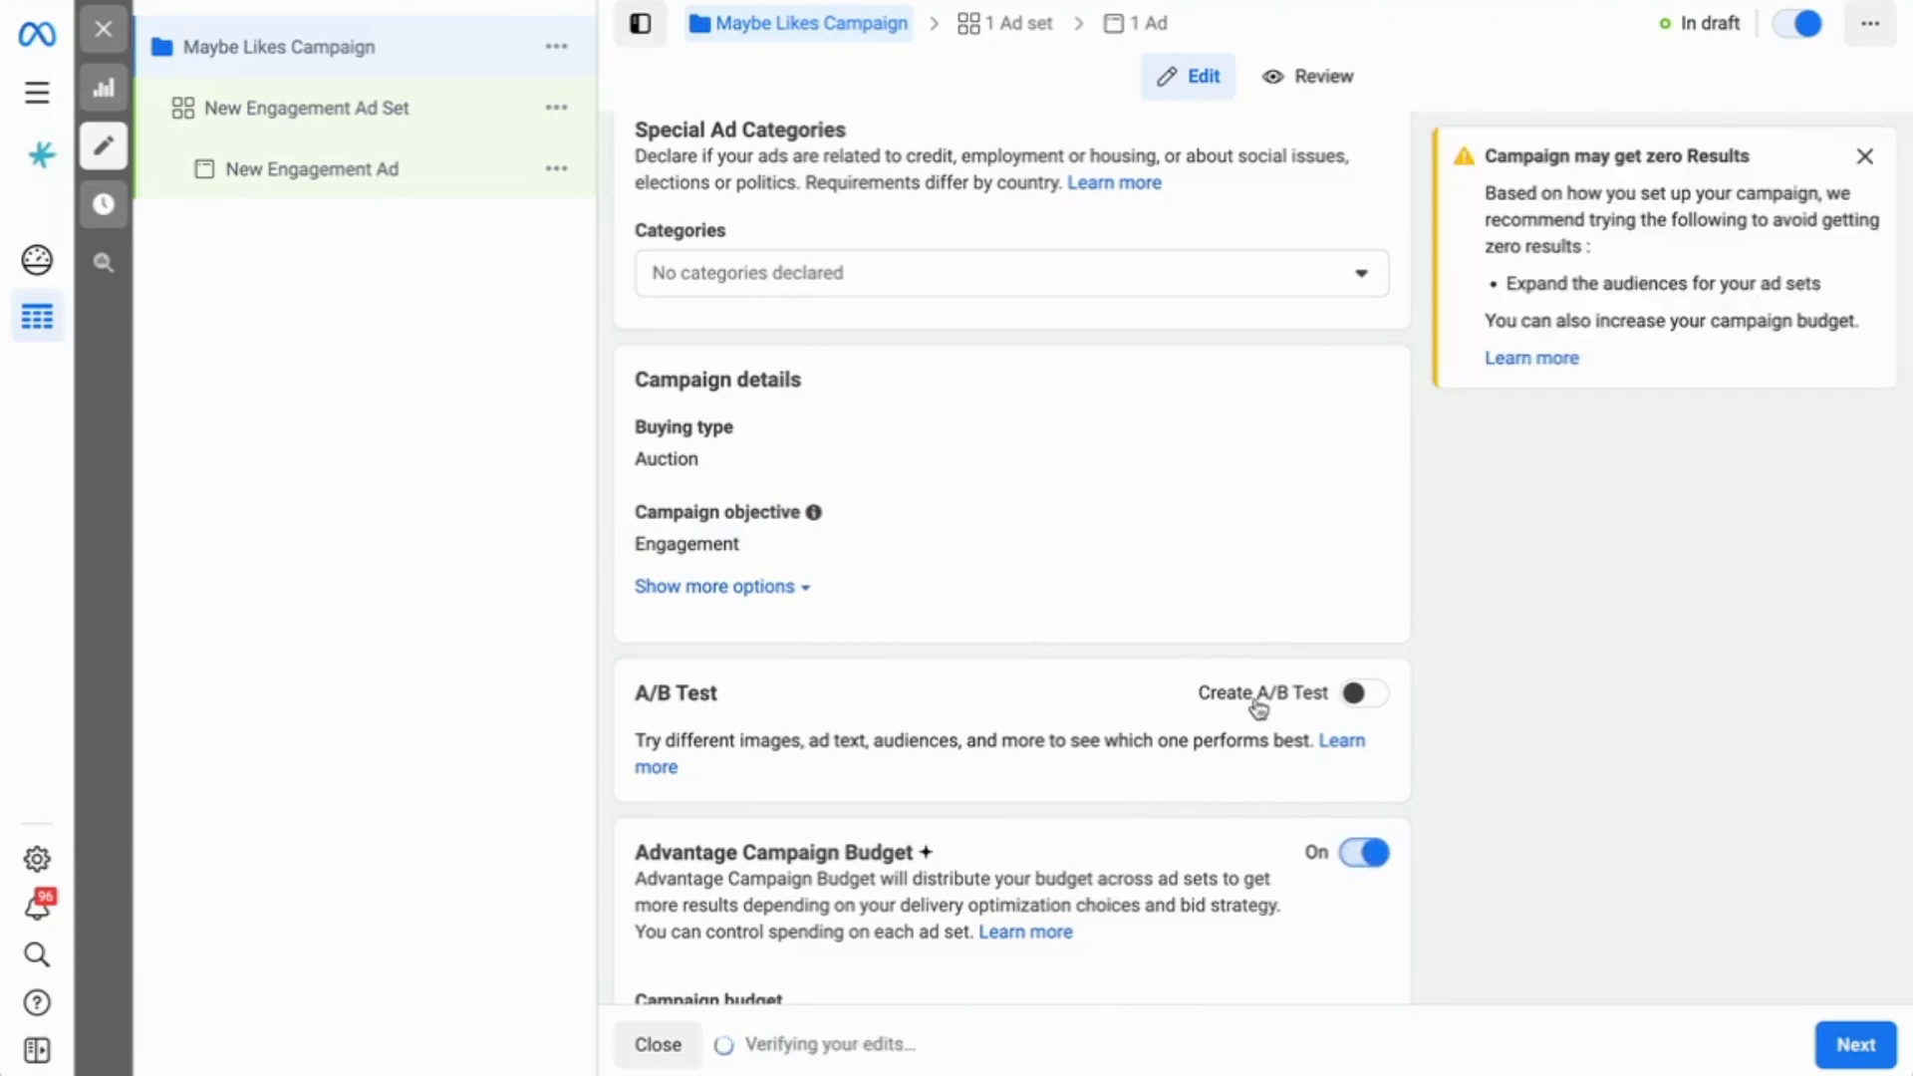
pyautogui.scroll(-4, 1159, 710)
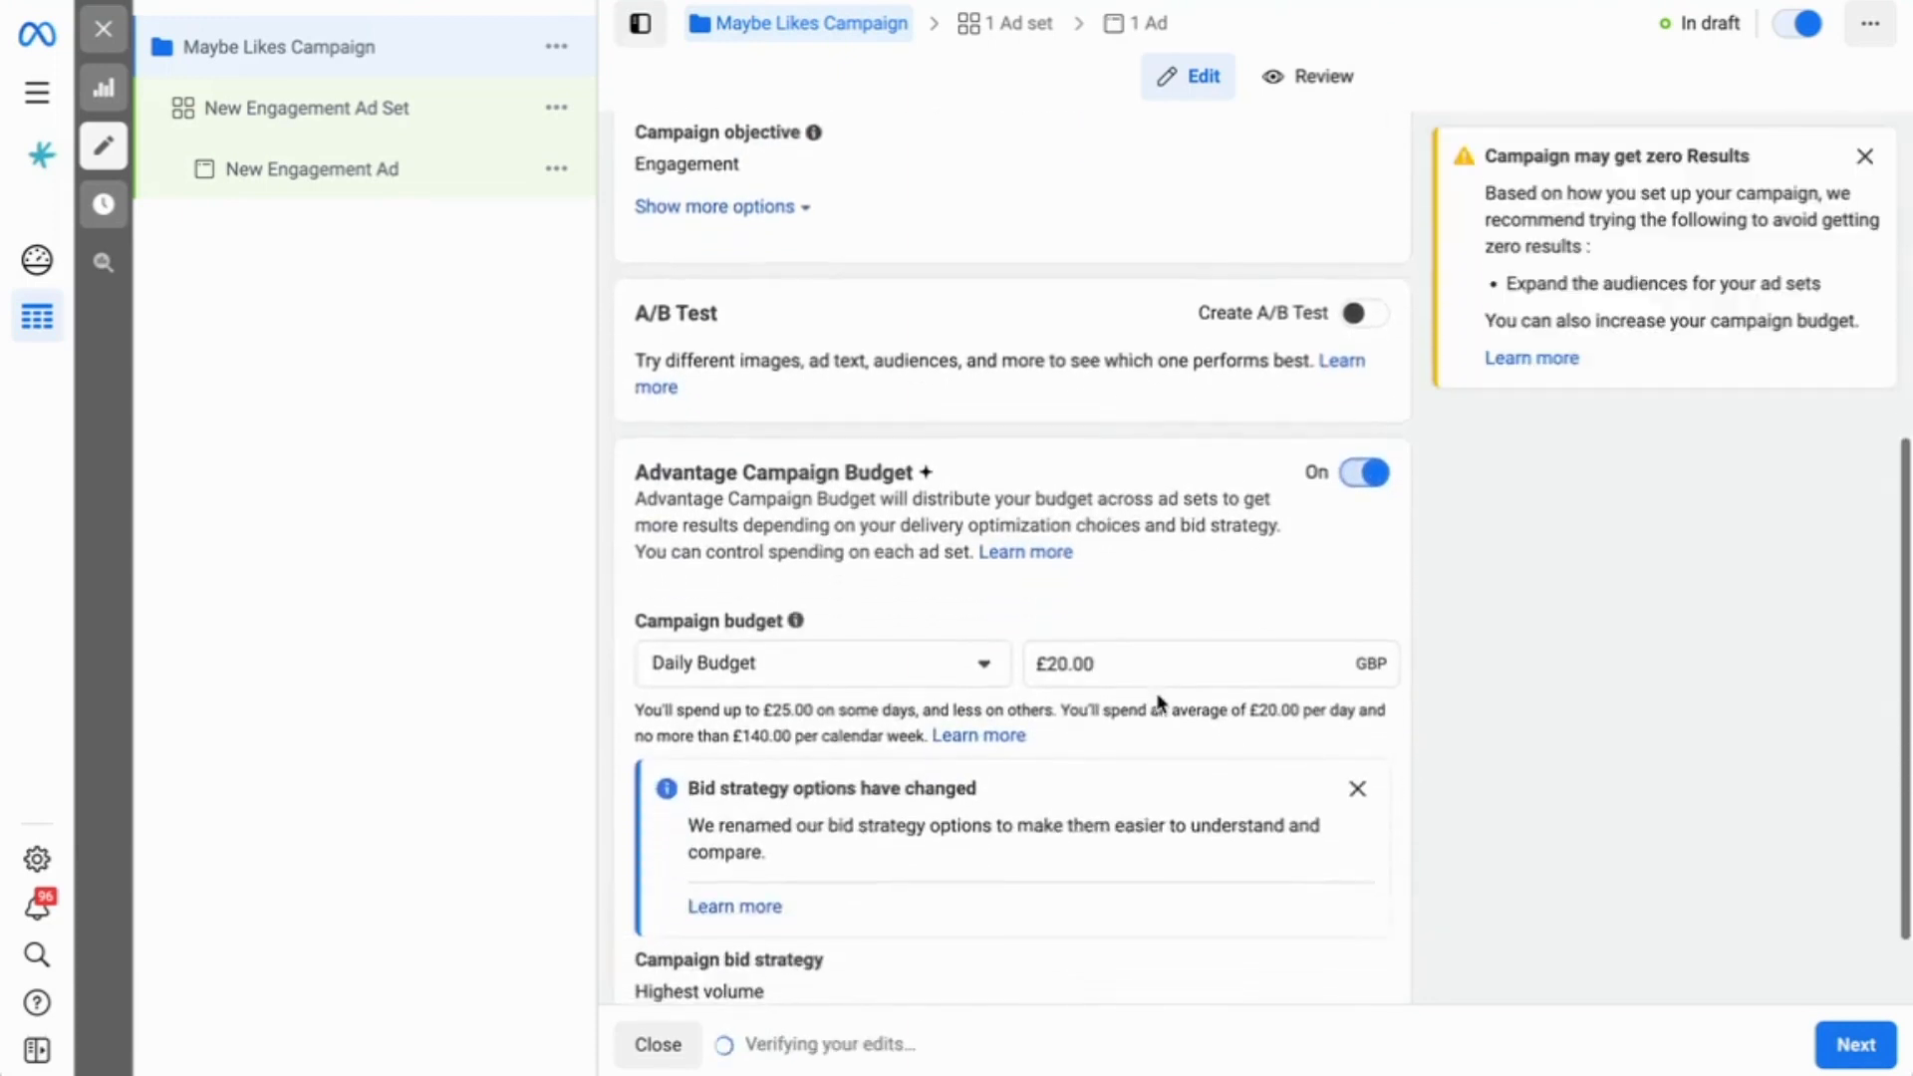
pyautogui.click(1065, 639)
pyautogui.press('BackSpace')
pyautogui.press('BackSpace')
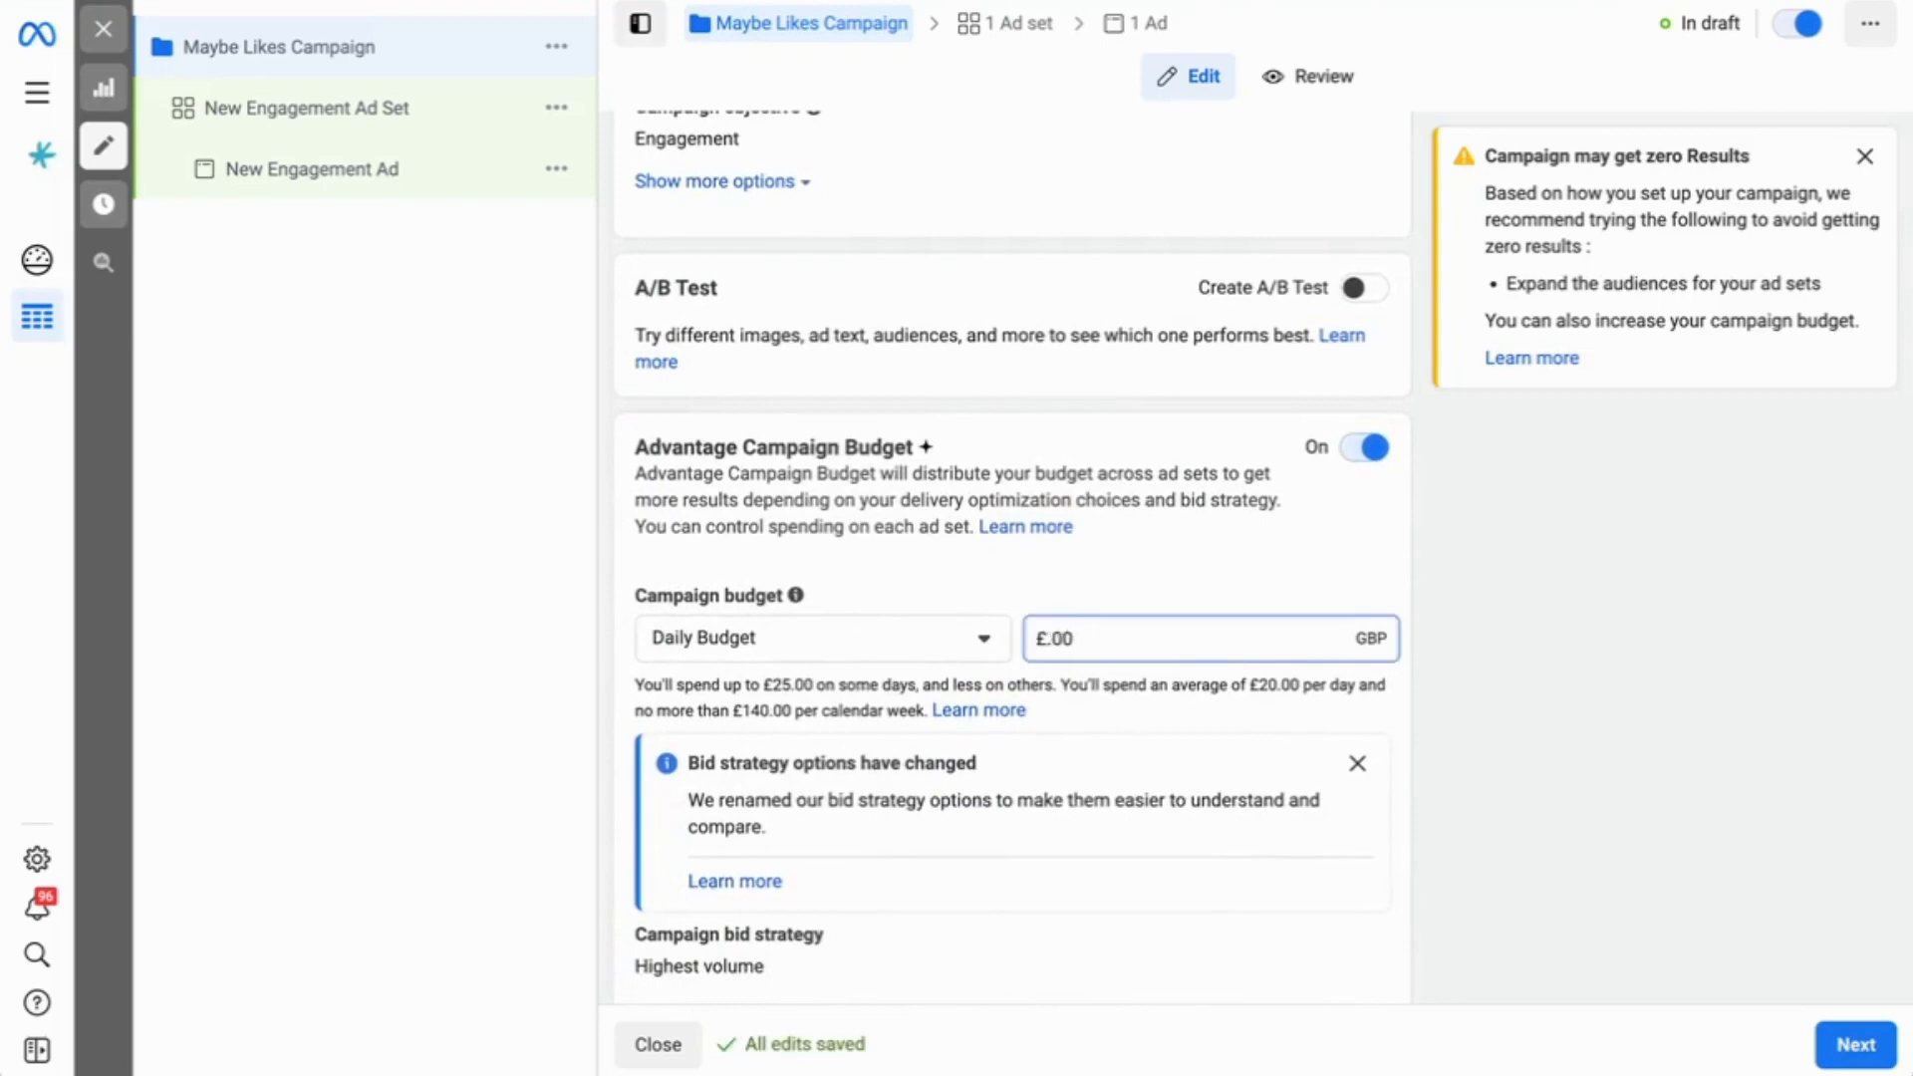
pyautogui.write('10')
pyautogui.scroll(-1, 1252, 570)
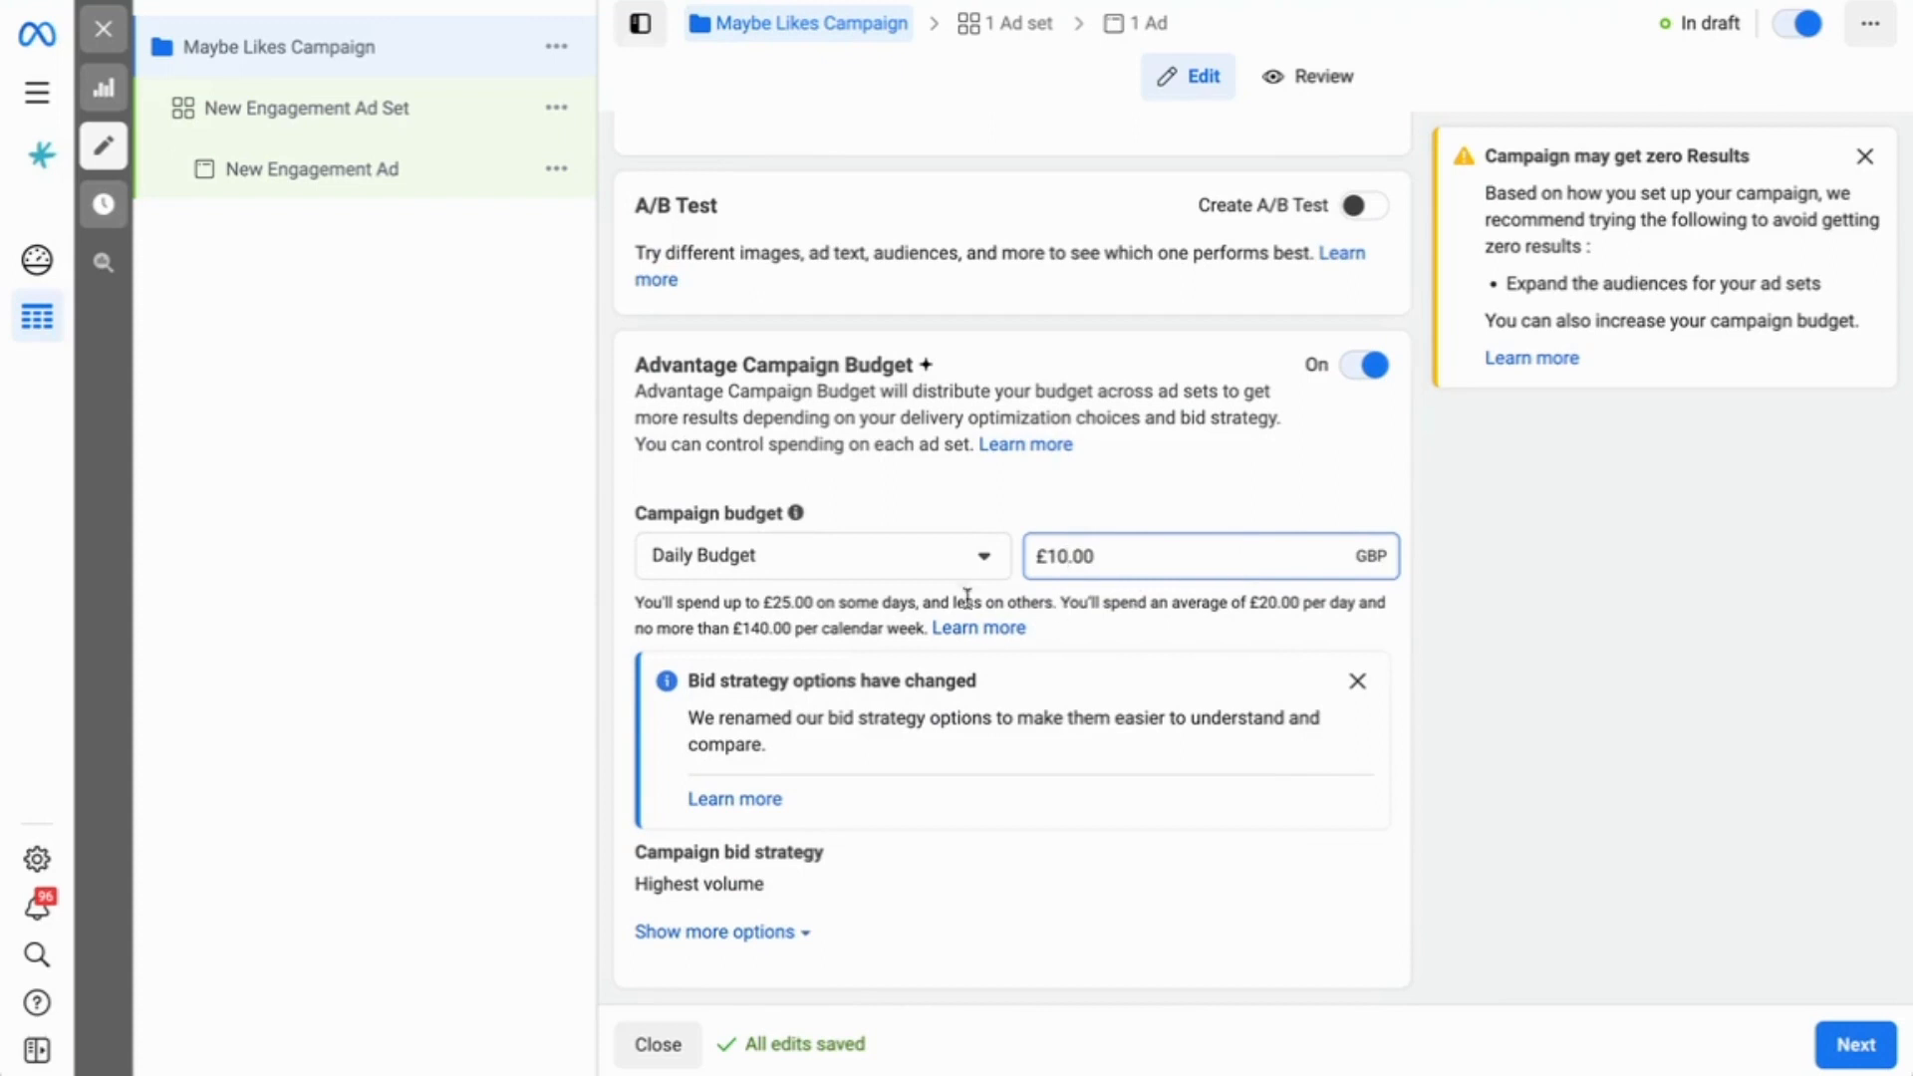
pyautogui.click(986, 561)
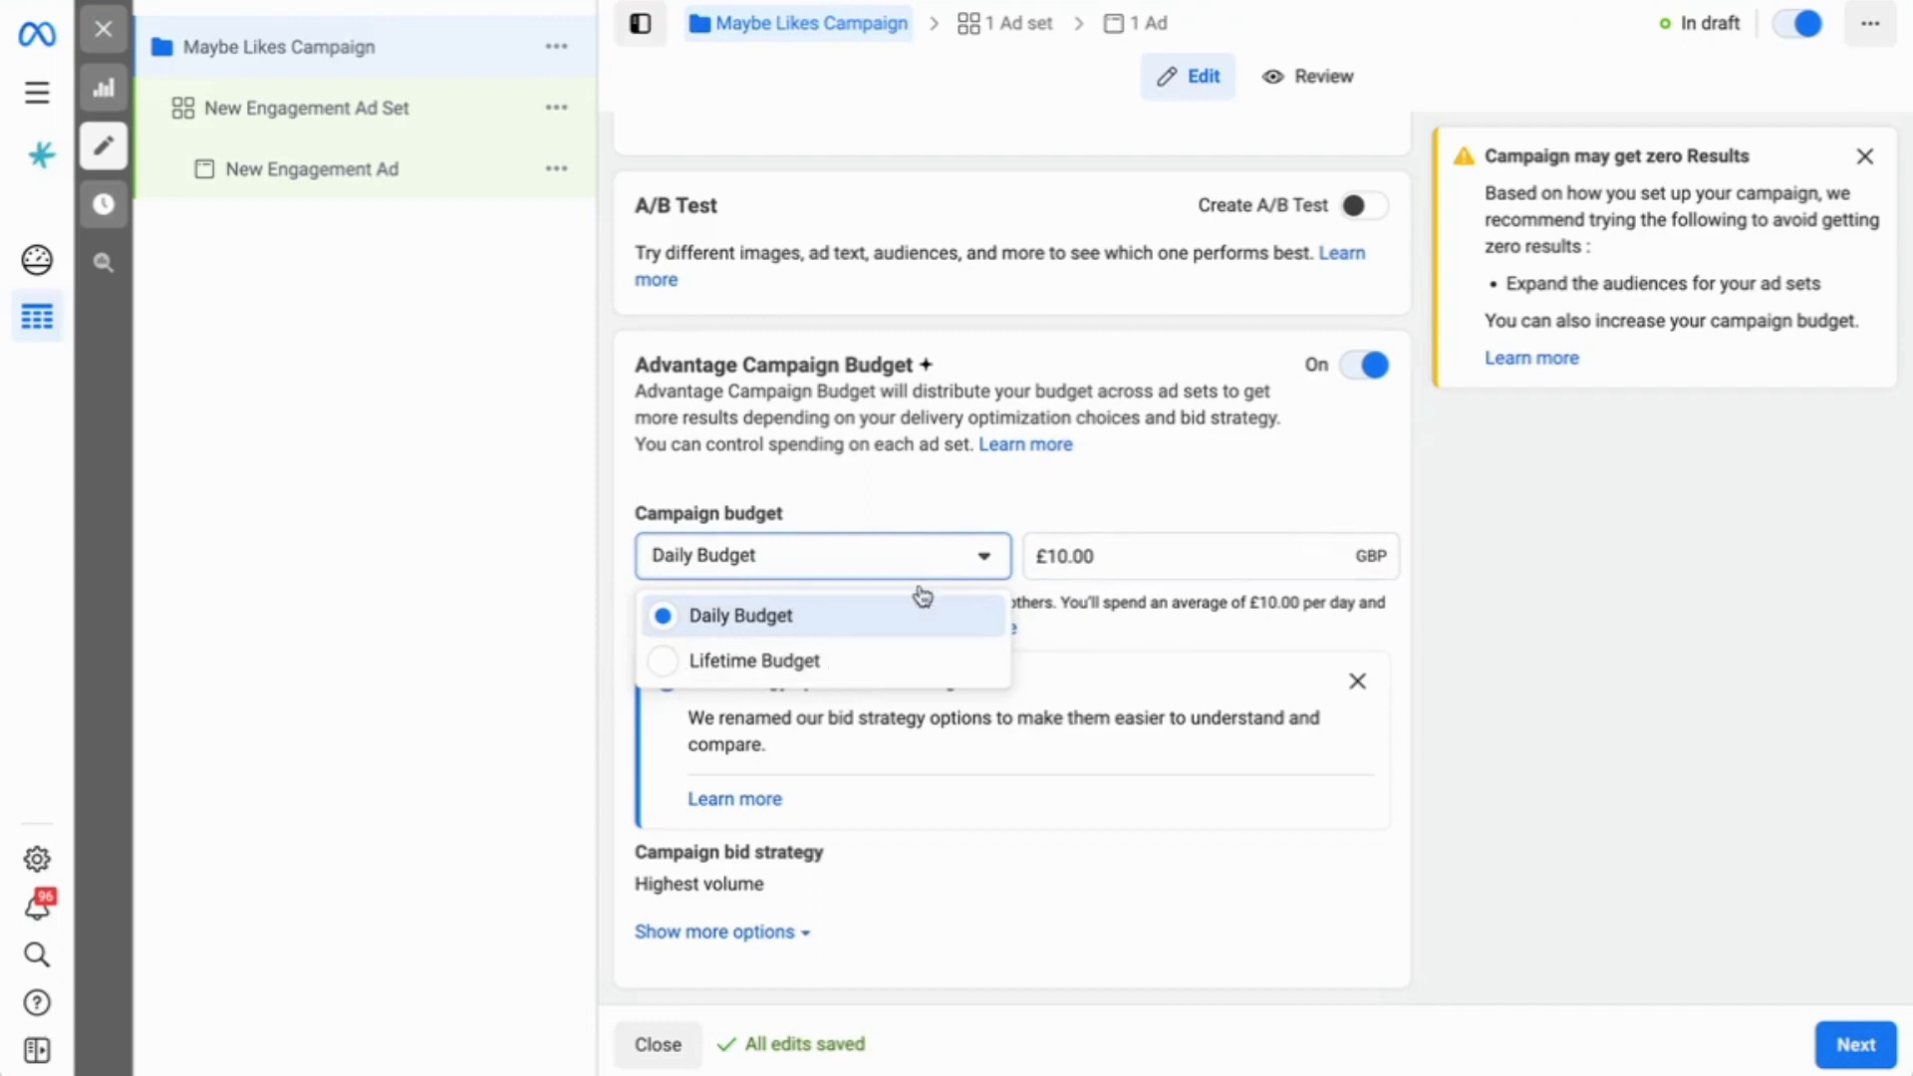
pyautogui.click(1142, 508)
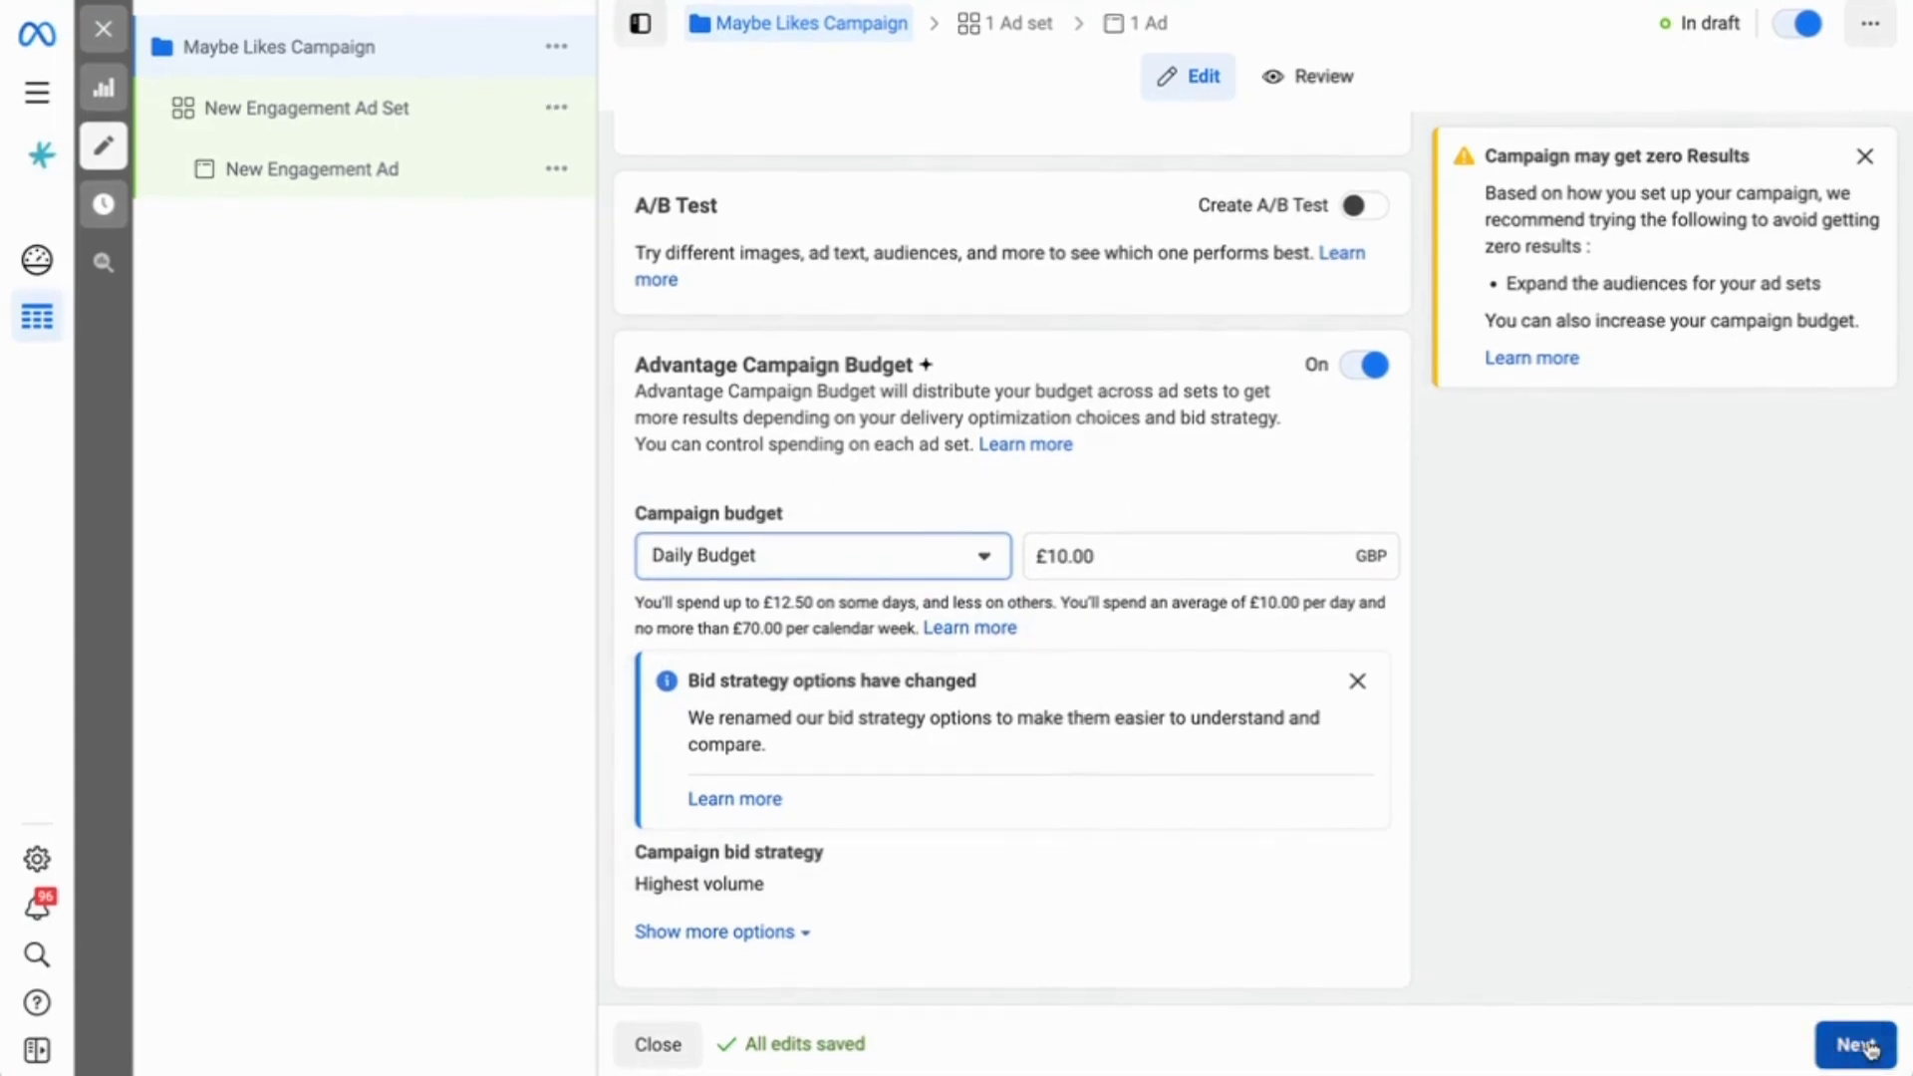
# Continue to the ad set level and name the ad set "B2B Small Business UK".
pyautogui.click(1869, 1047)
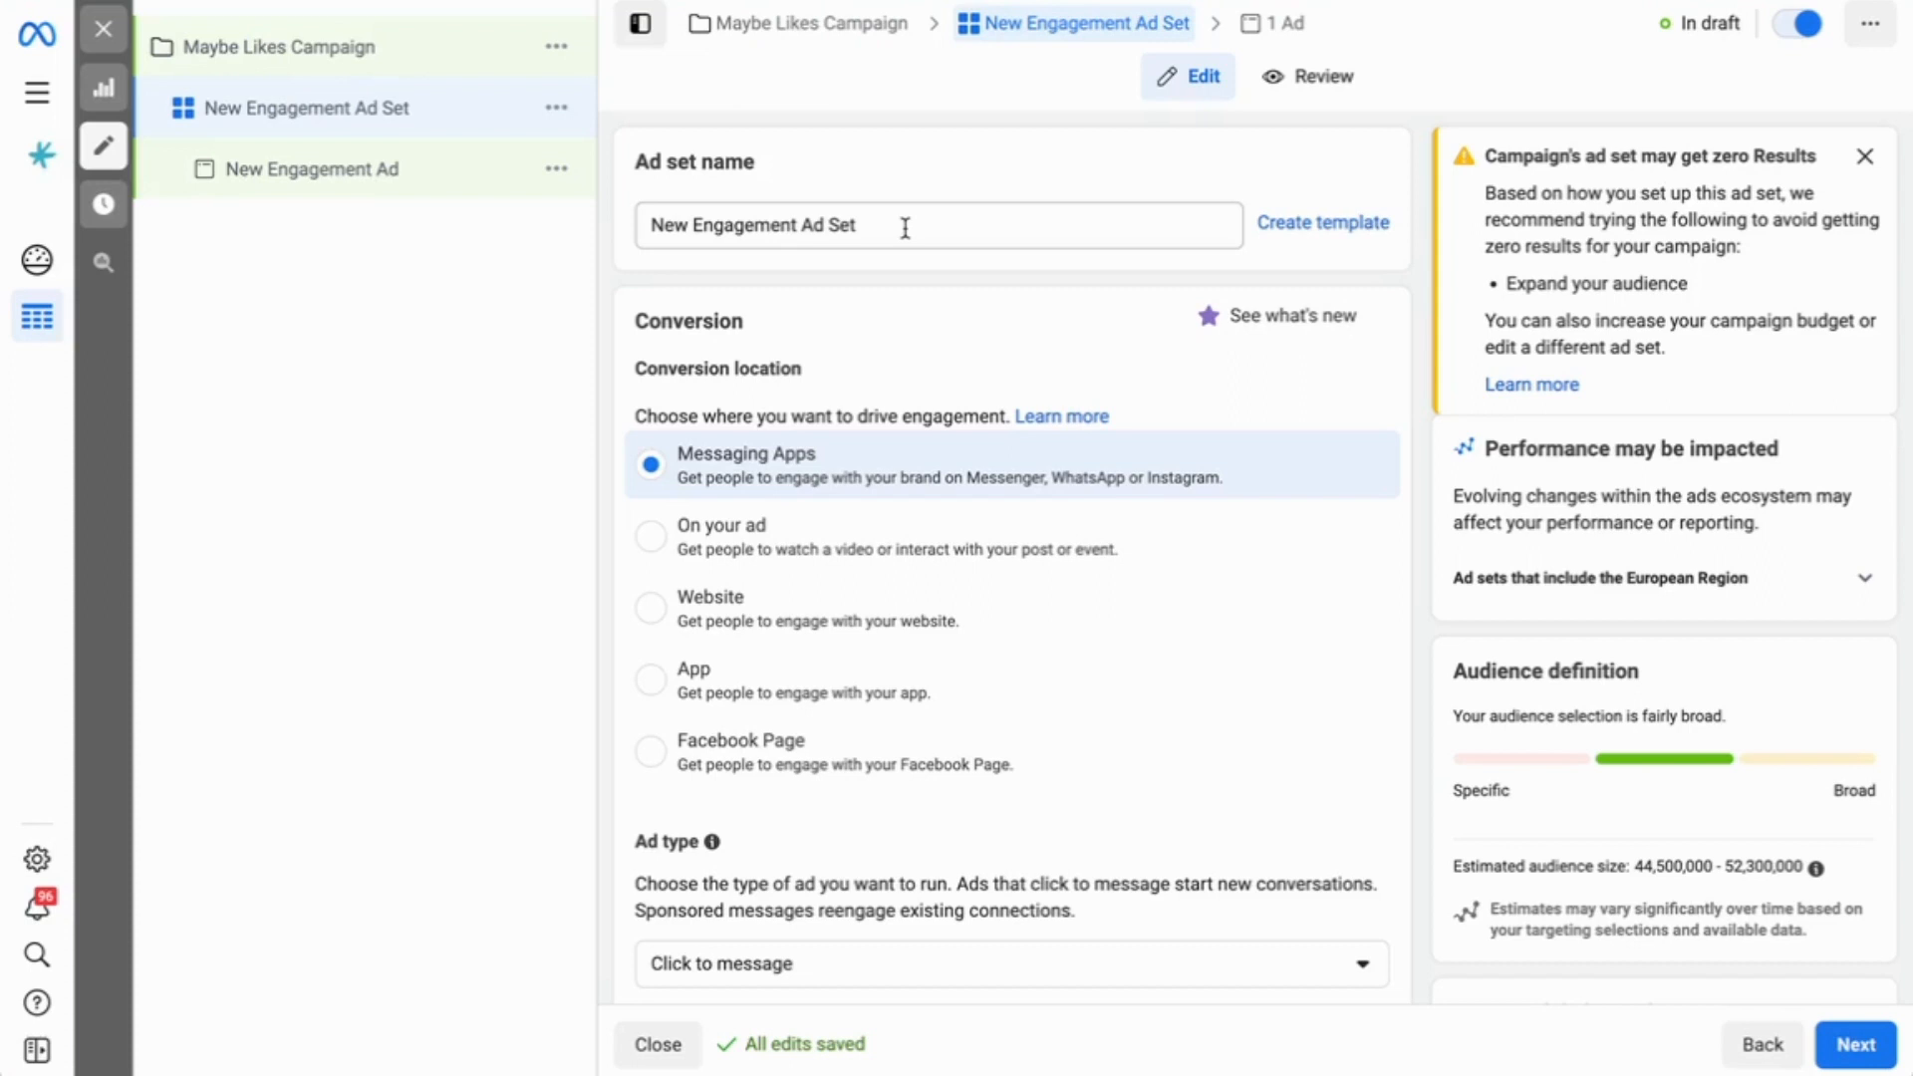
pyautogui.moveTo(904, 228); pyautogui.dragTo(629, 236)
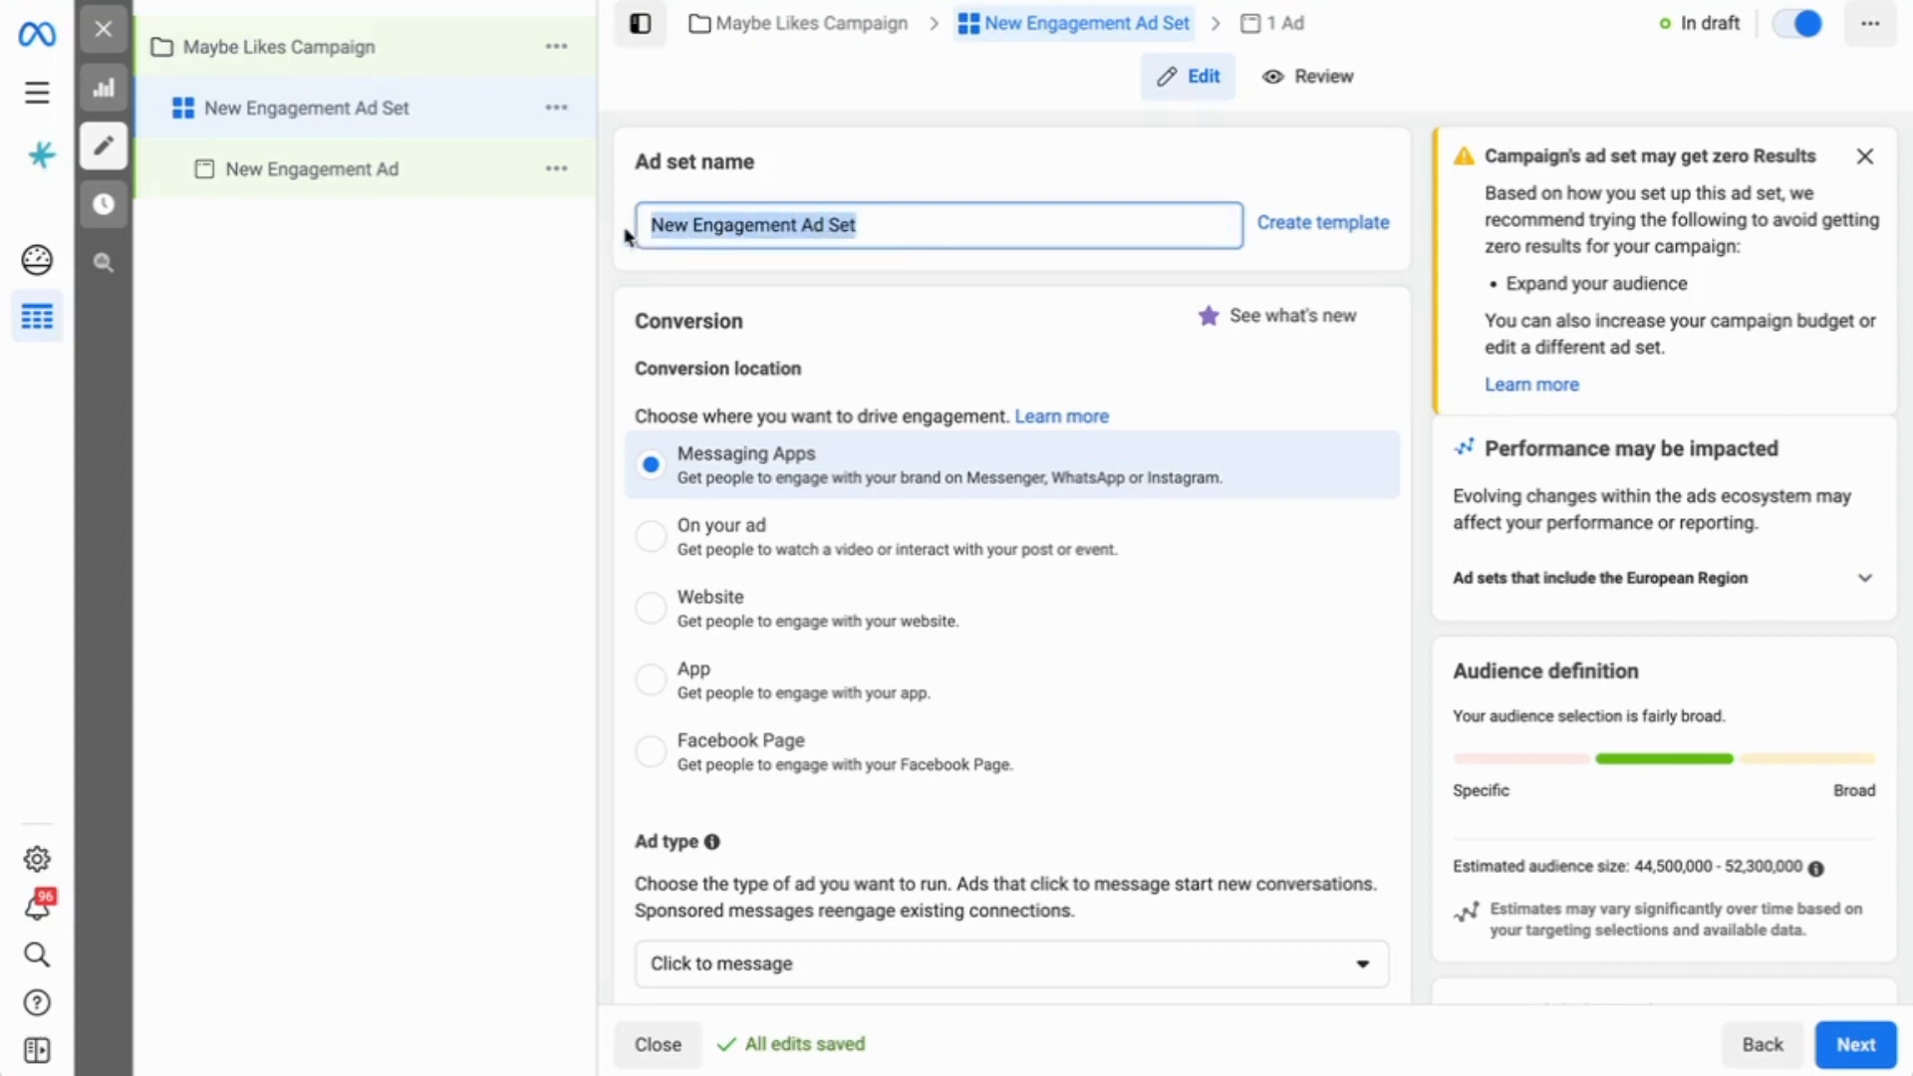
pyautogui.write('B2b')
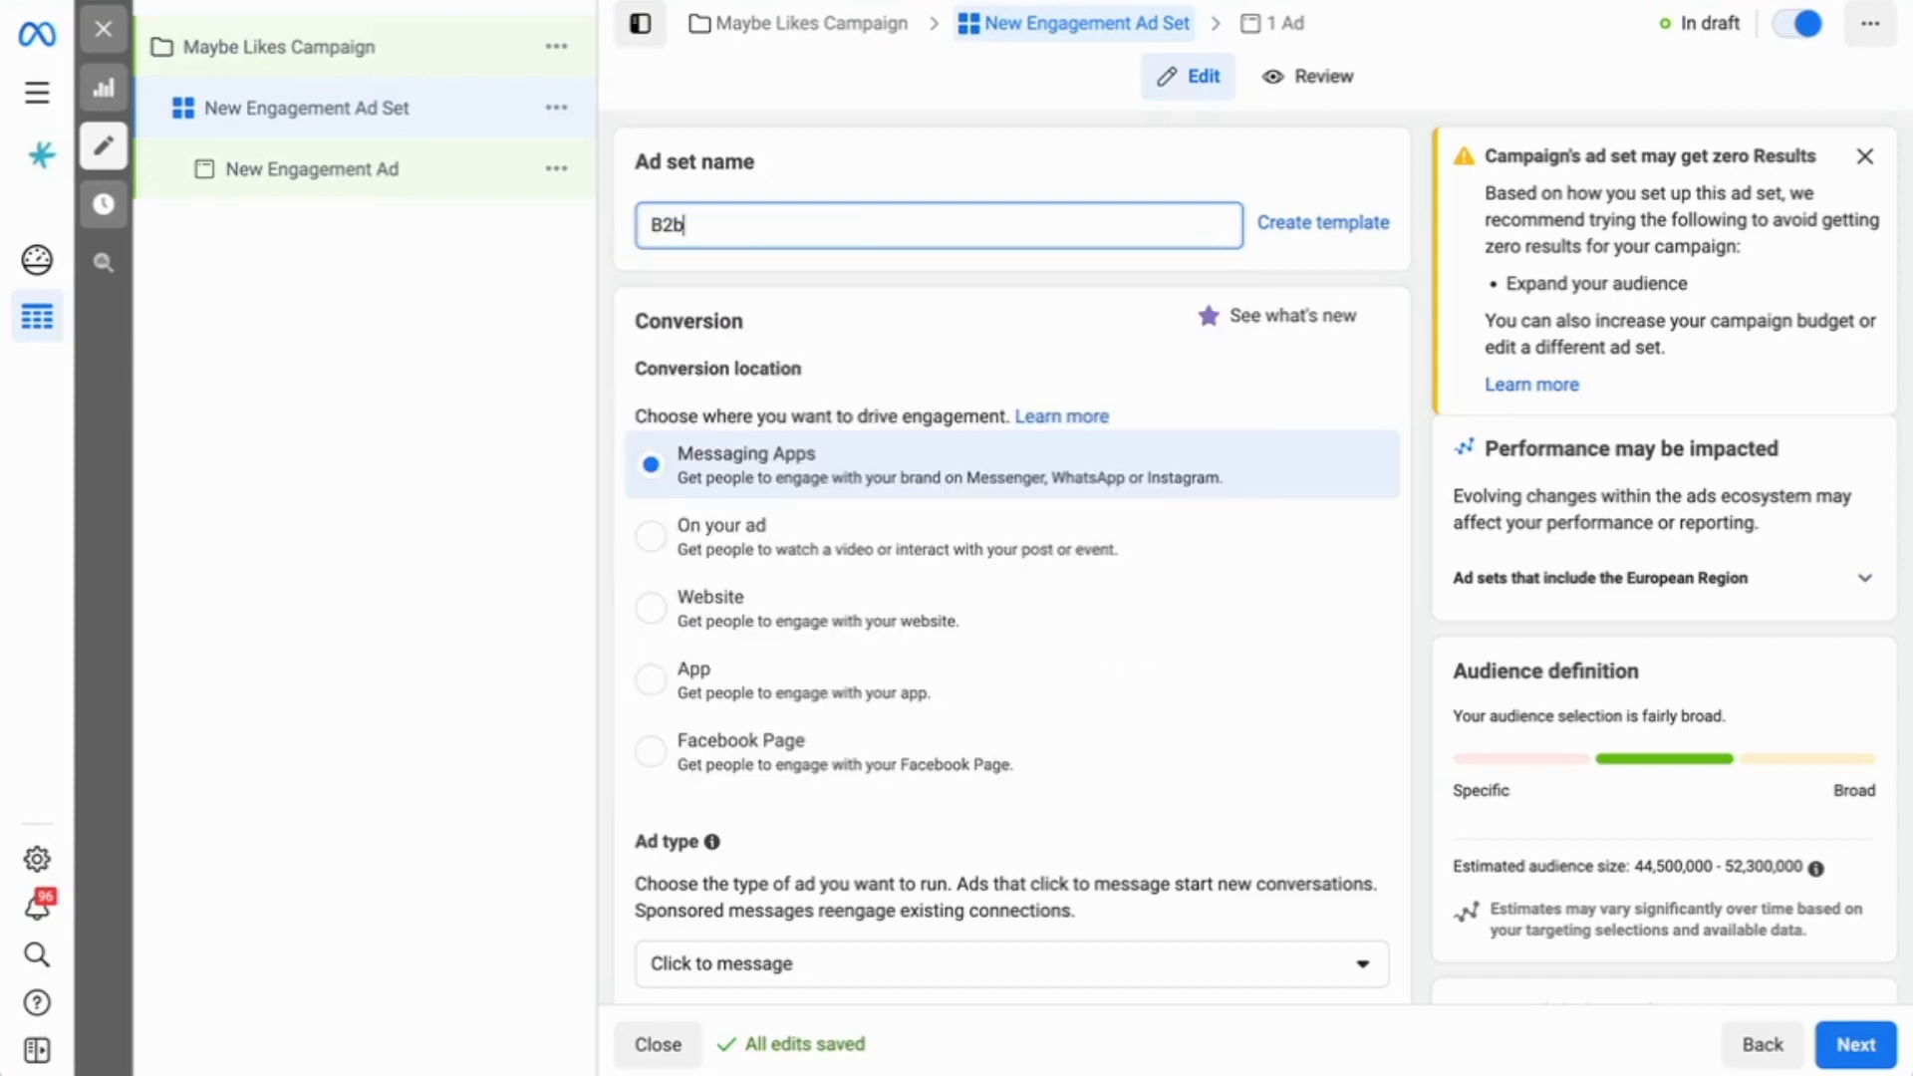
pyautogui.press('BackSpace')
pyautogui.write('B S')
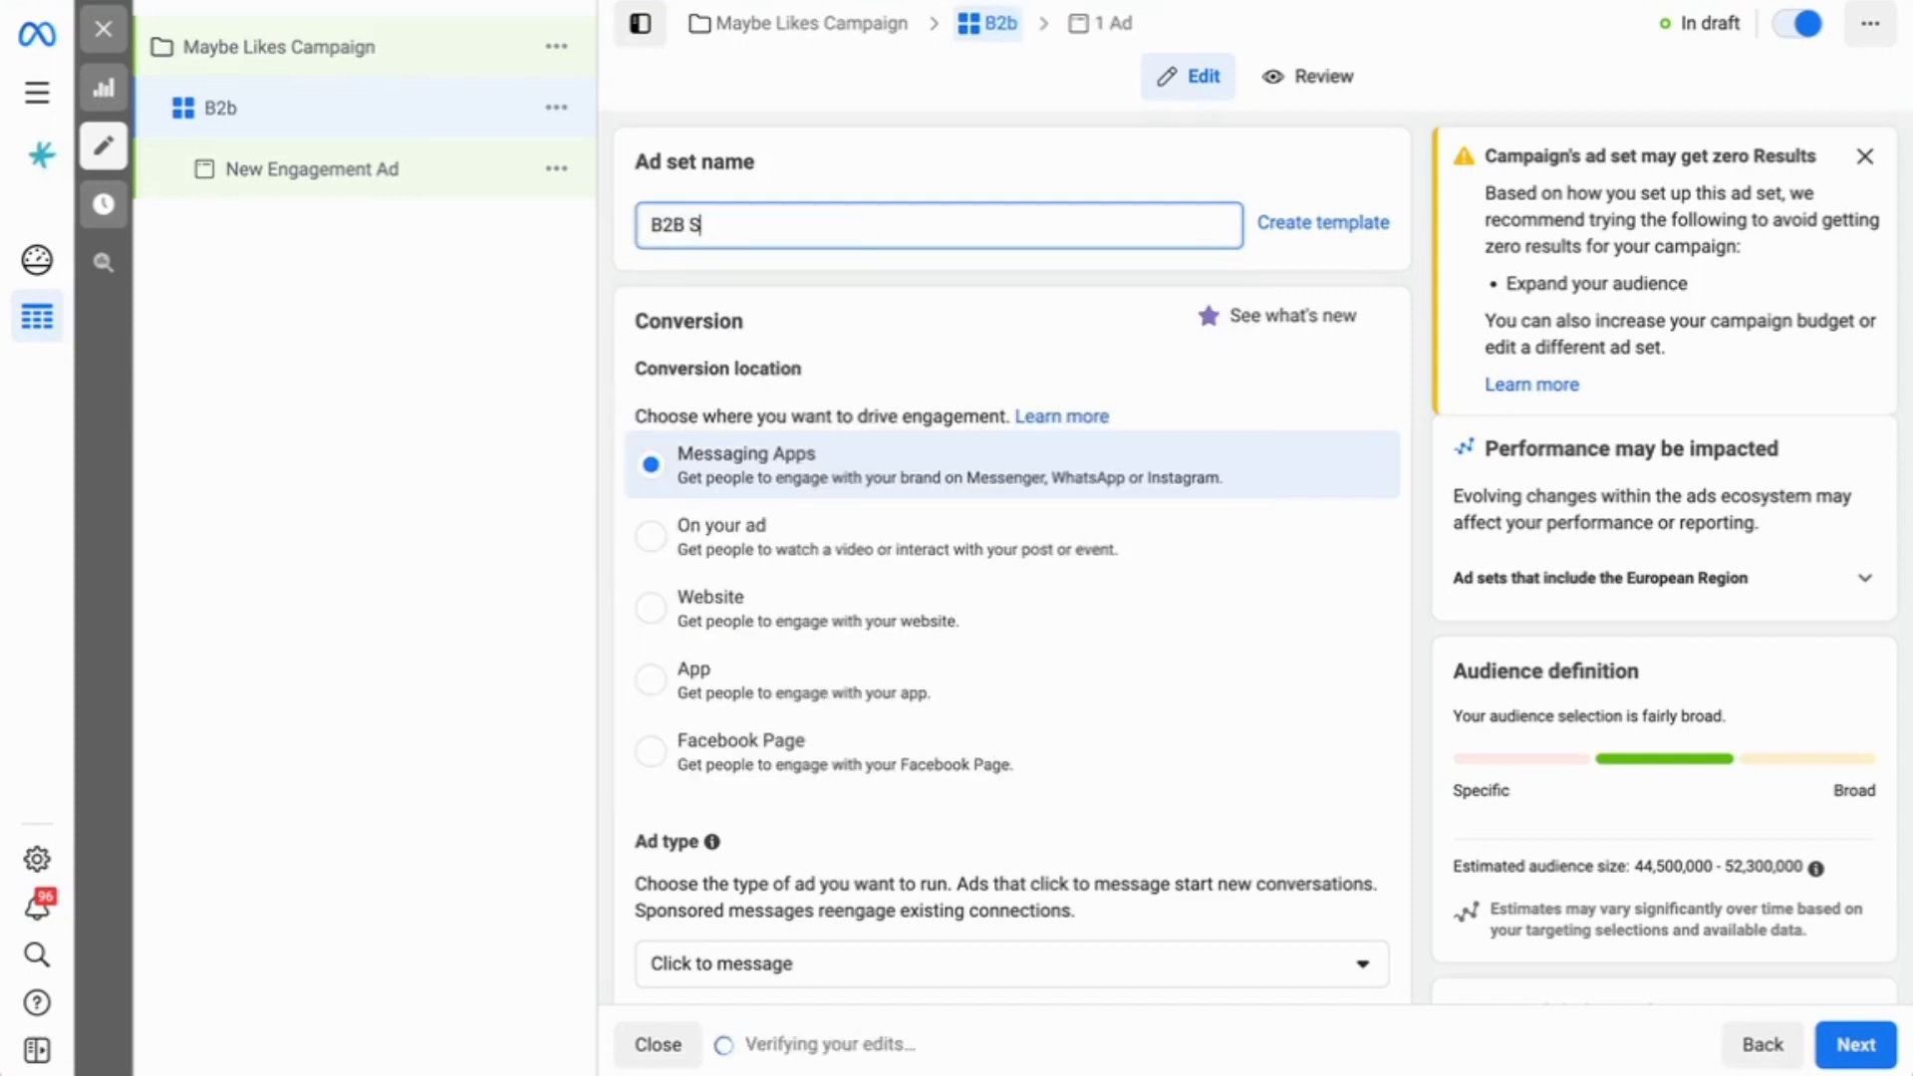
pyautogui.write('mall Busine')
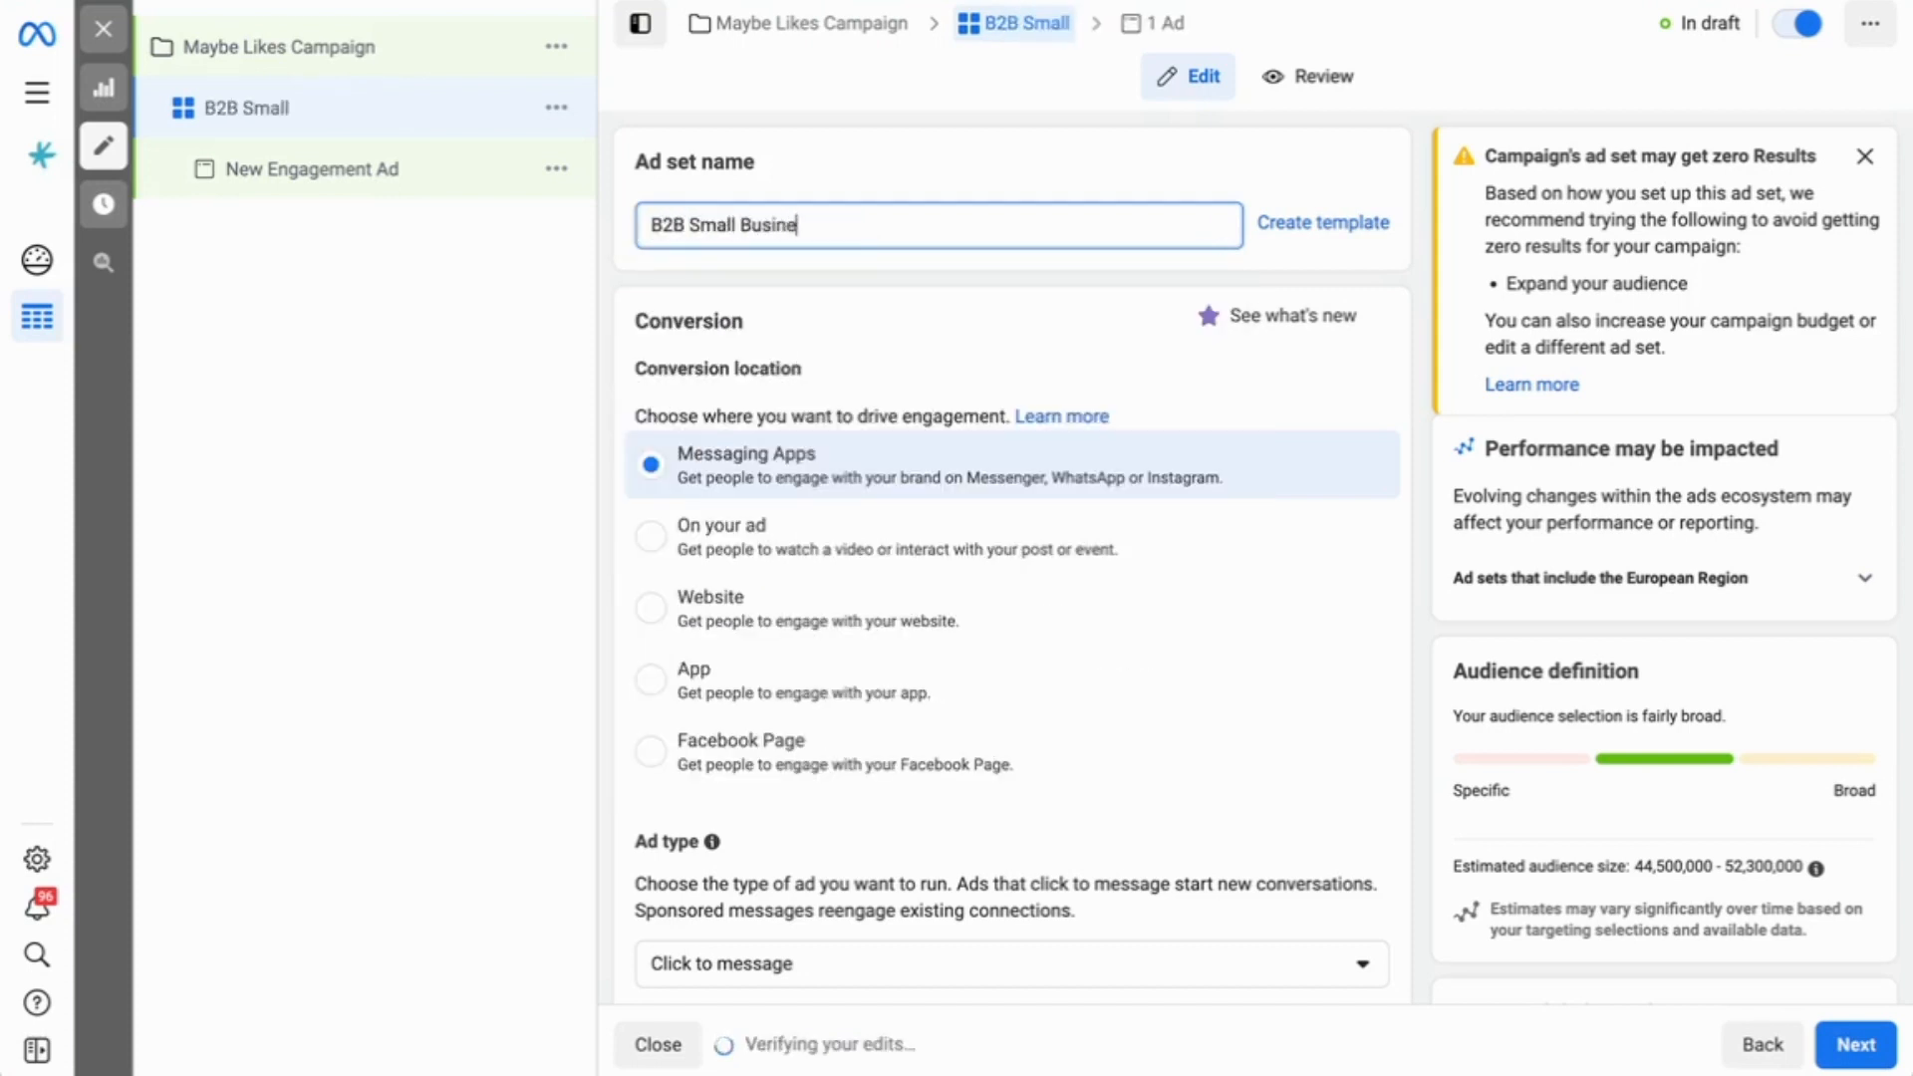
pyautogui.write('ss UK')
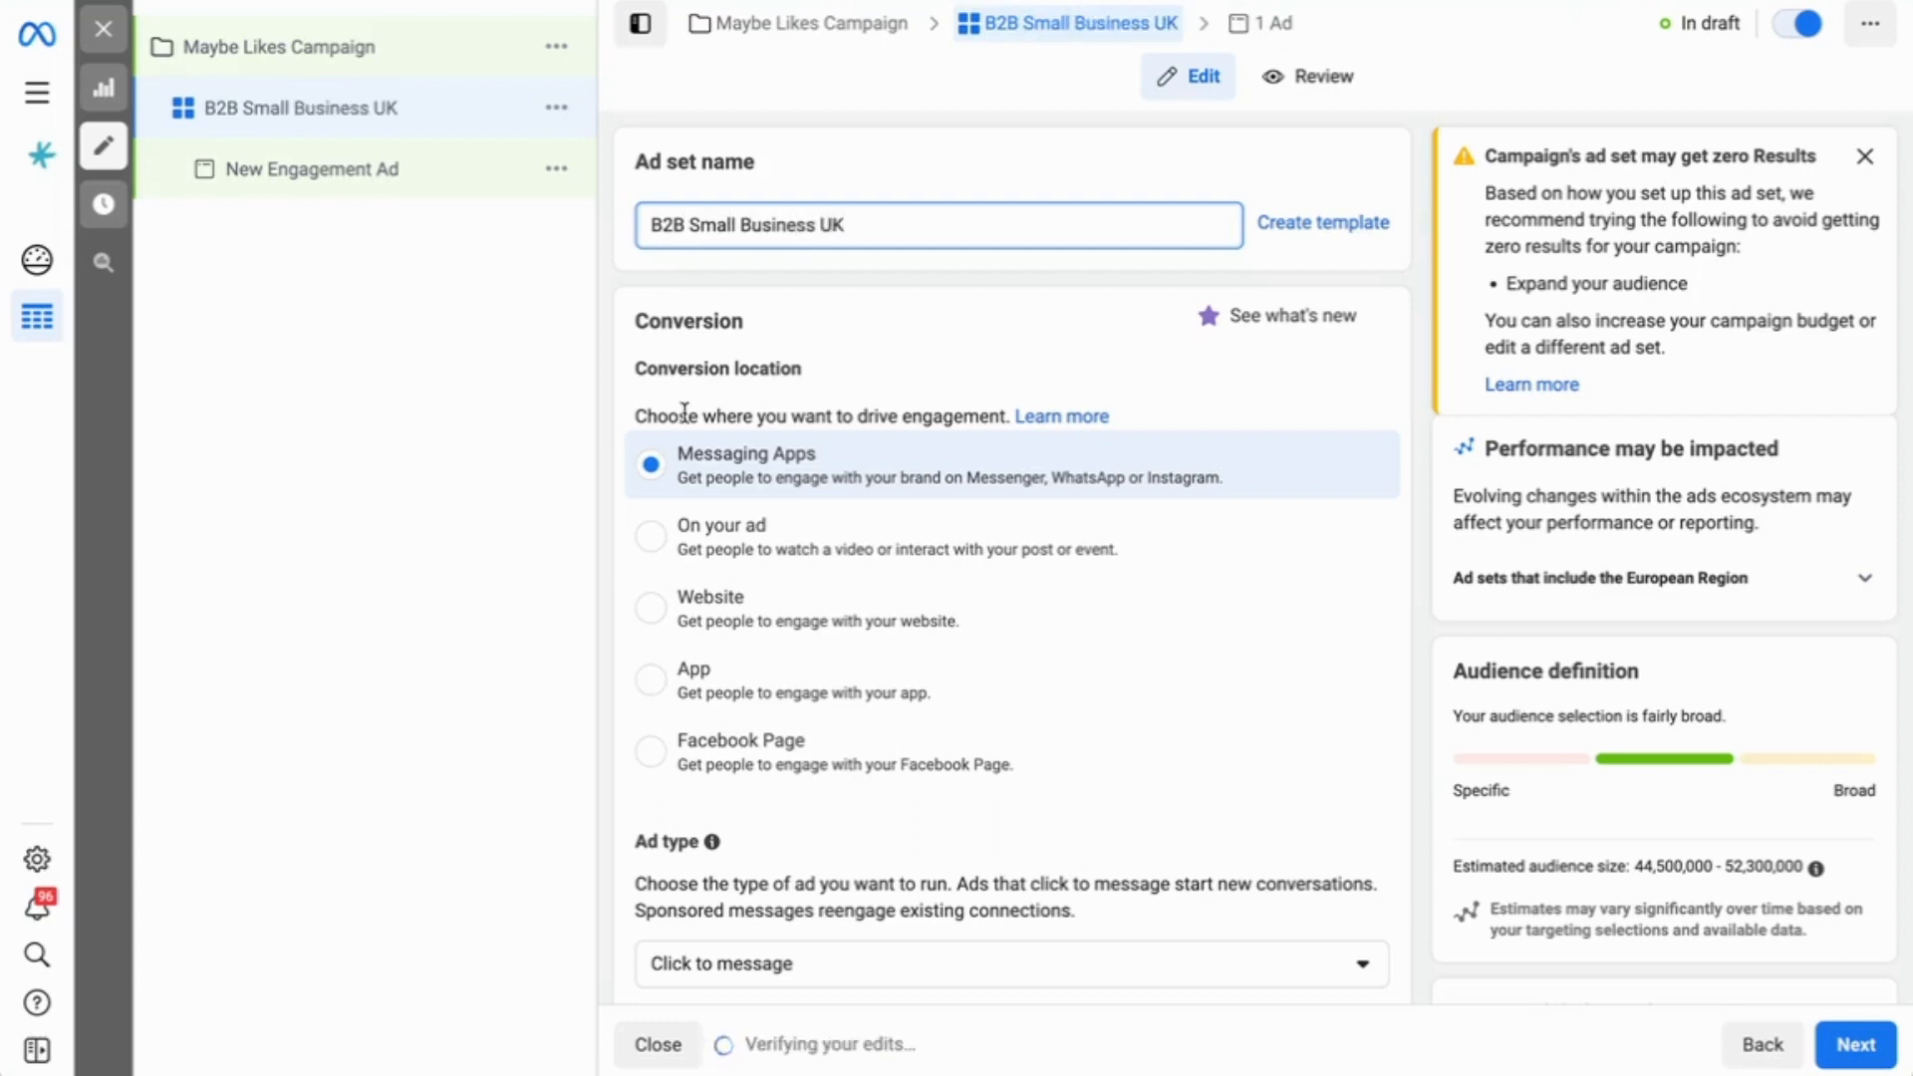
# Set the ad set's conversion location to Facebook Page and review the selected page and schedule settings.
pyautogui.scroll(-3, 817, 451)
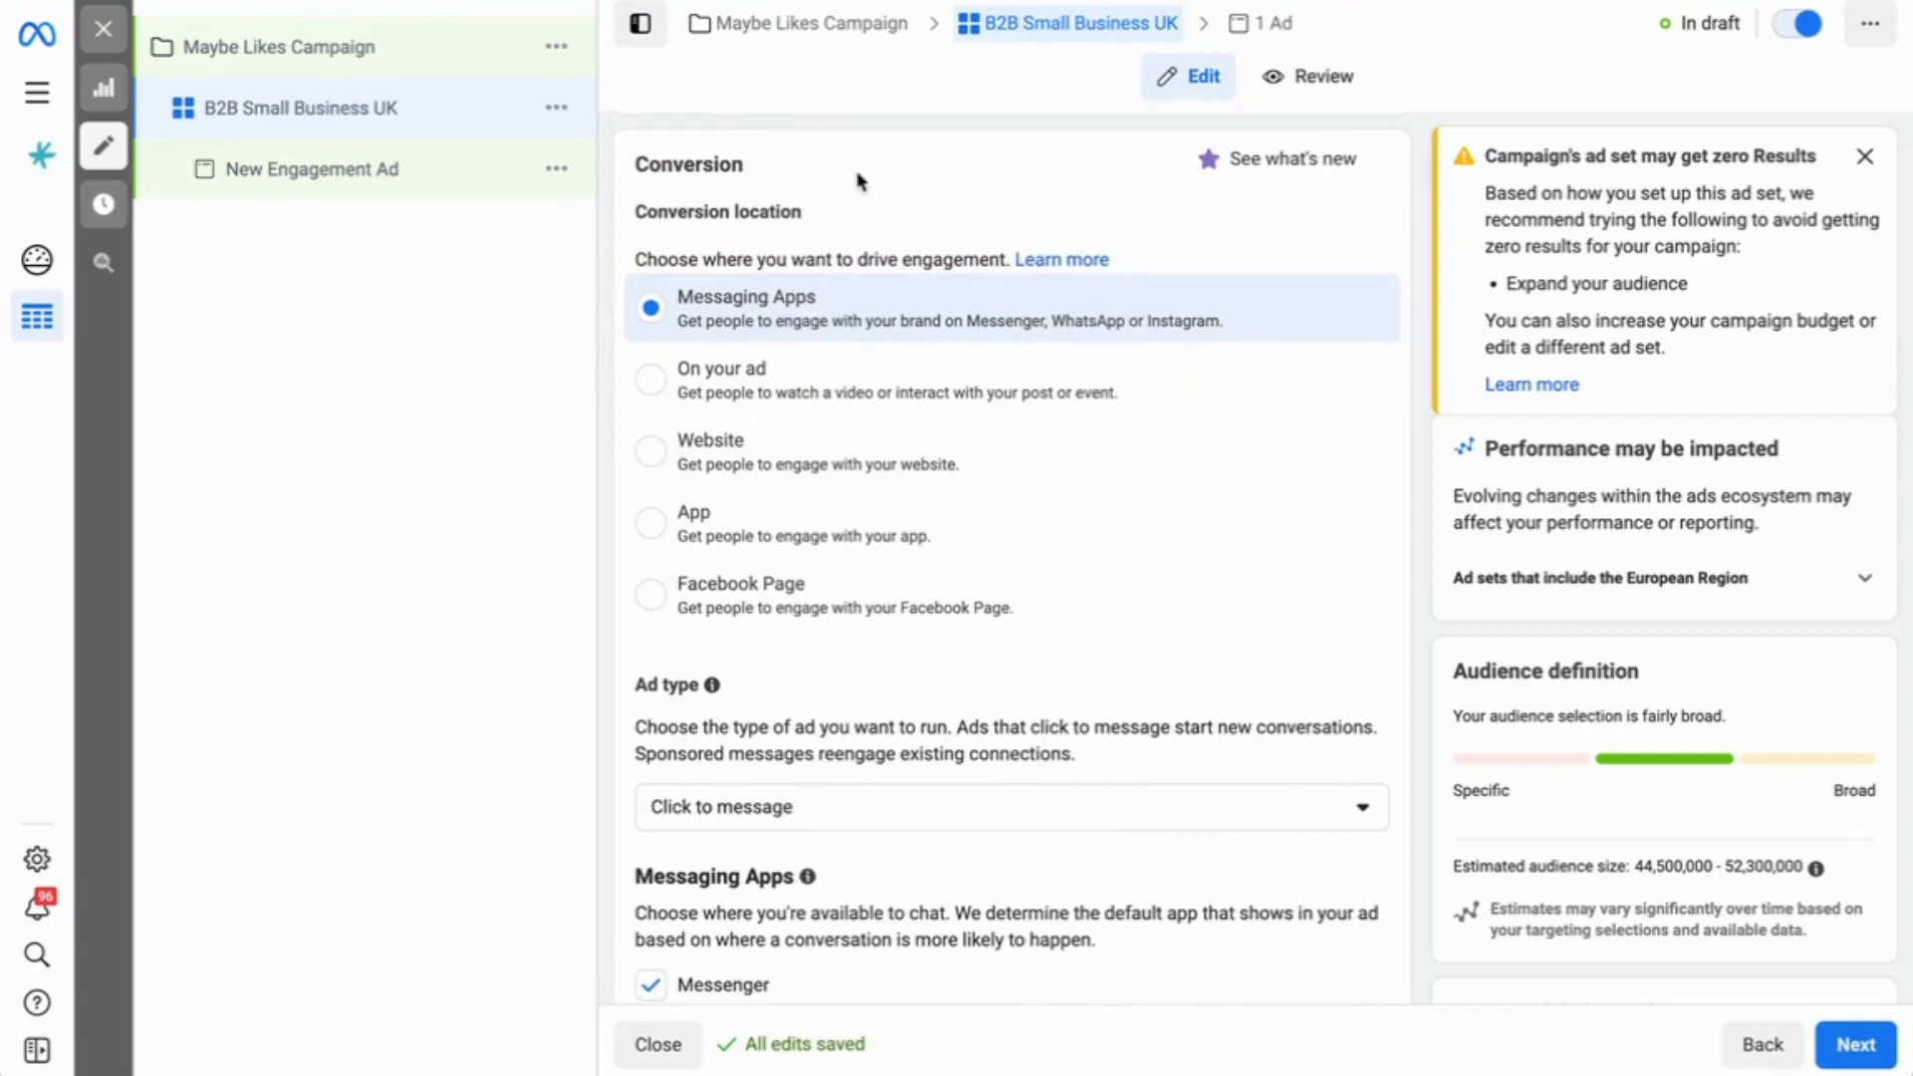
pyautogui.click(653, 598)
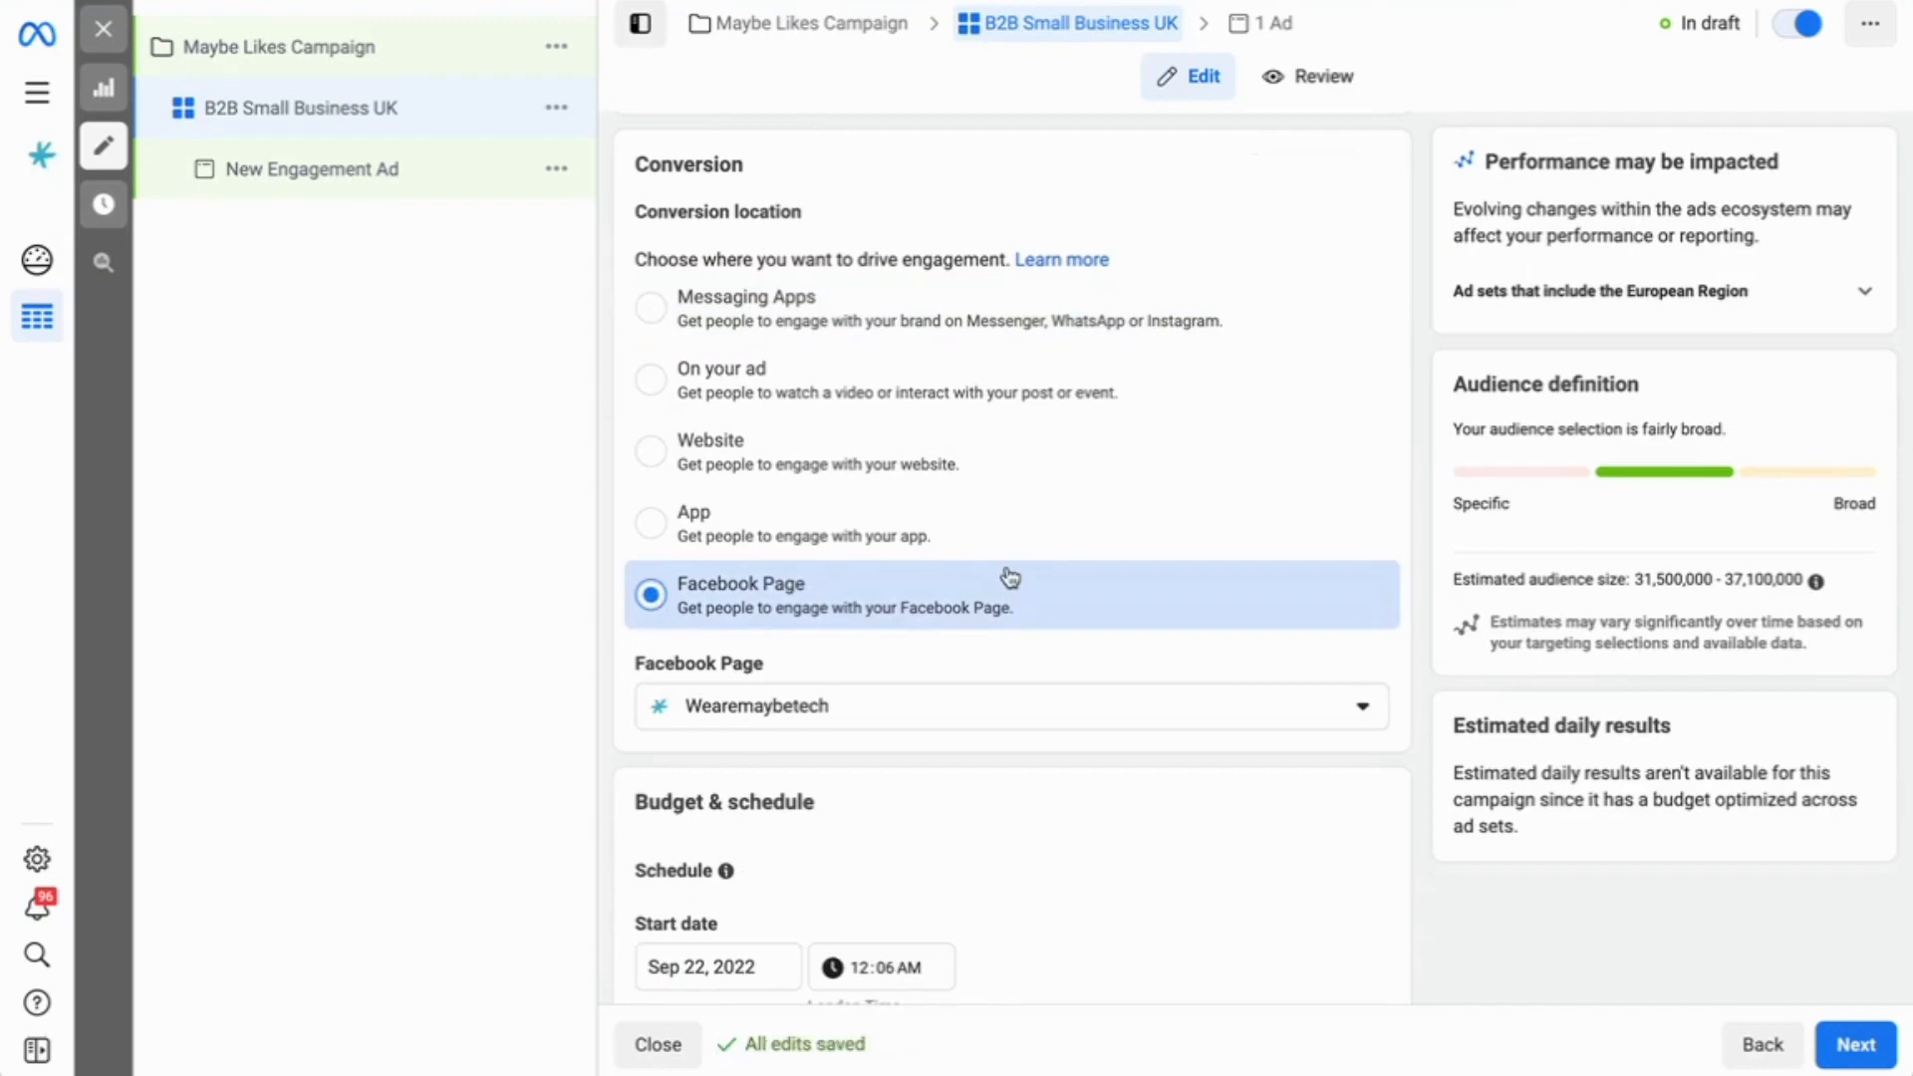
pyautogui.scroll(-2, 1010, 578)
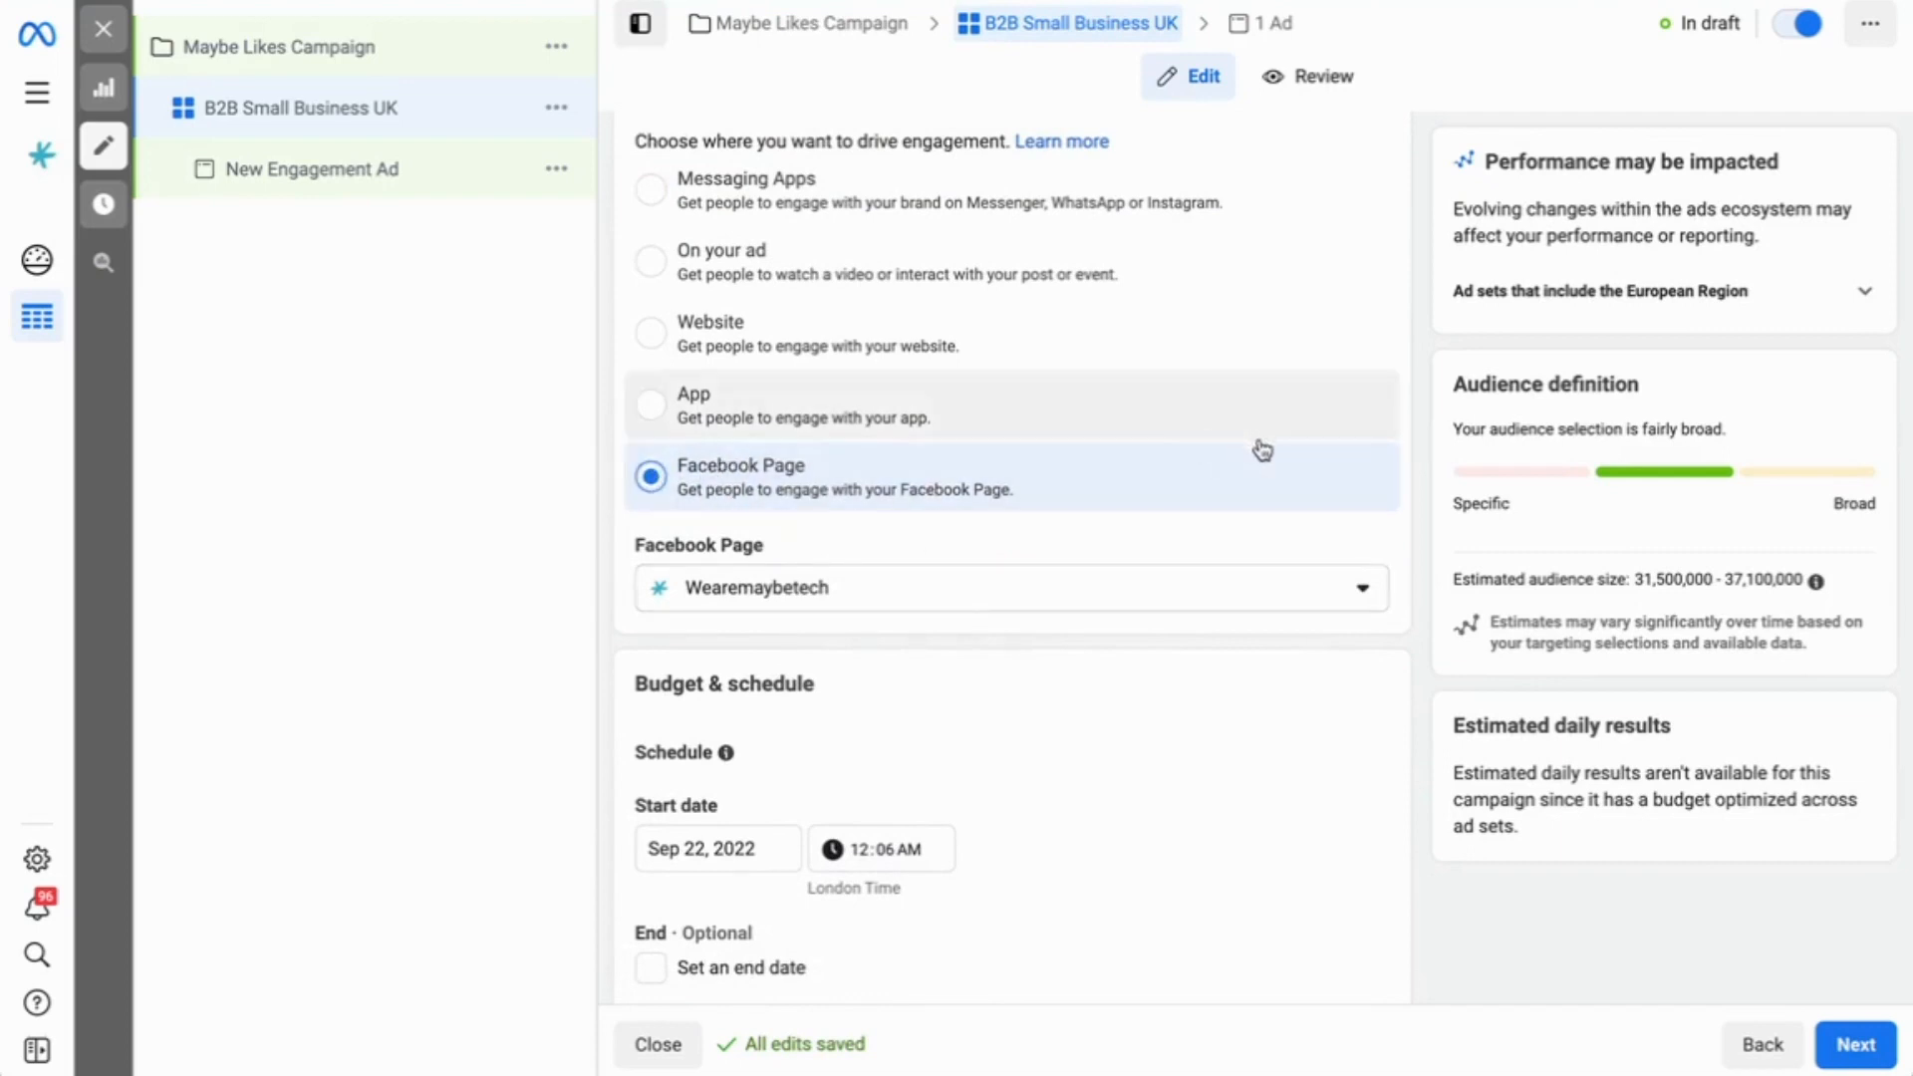
pyautogui.scroll(-3, 1252, 482)
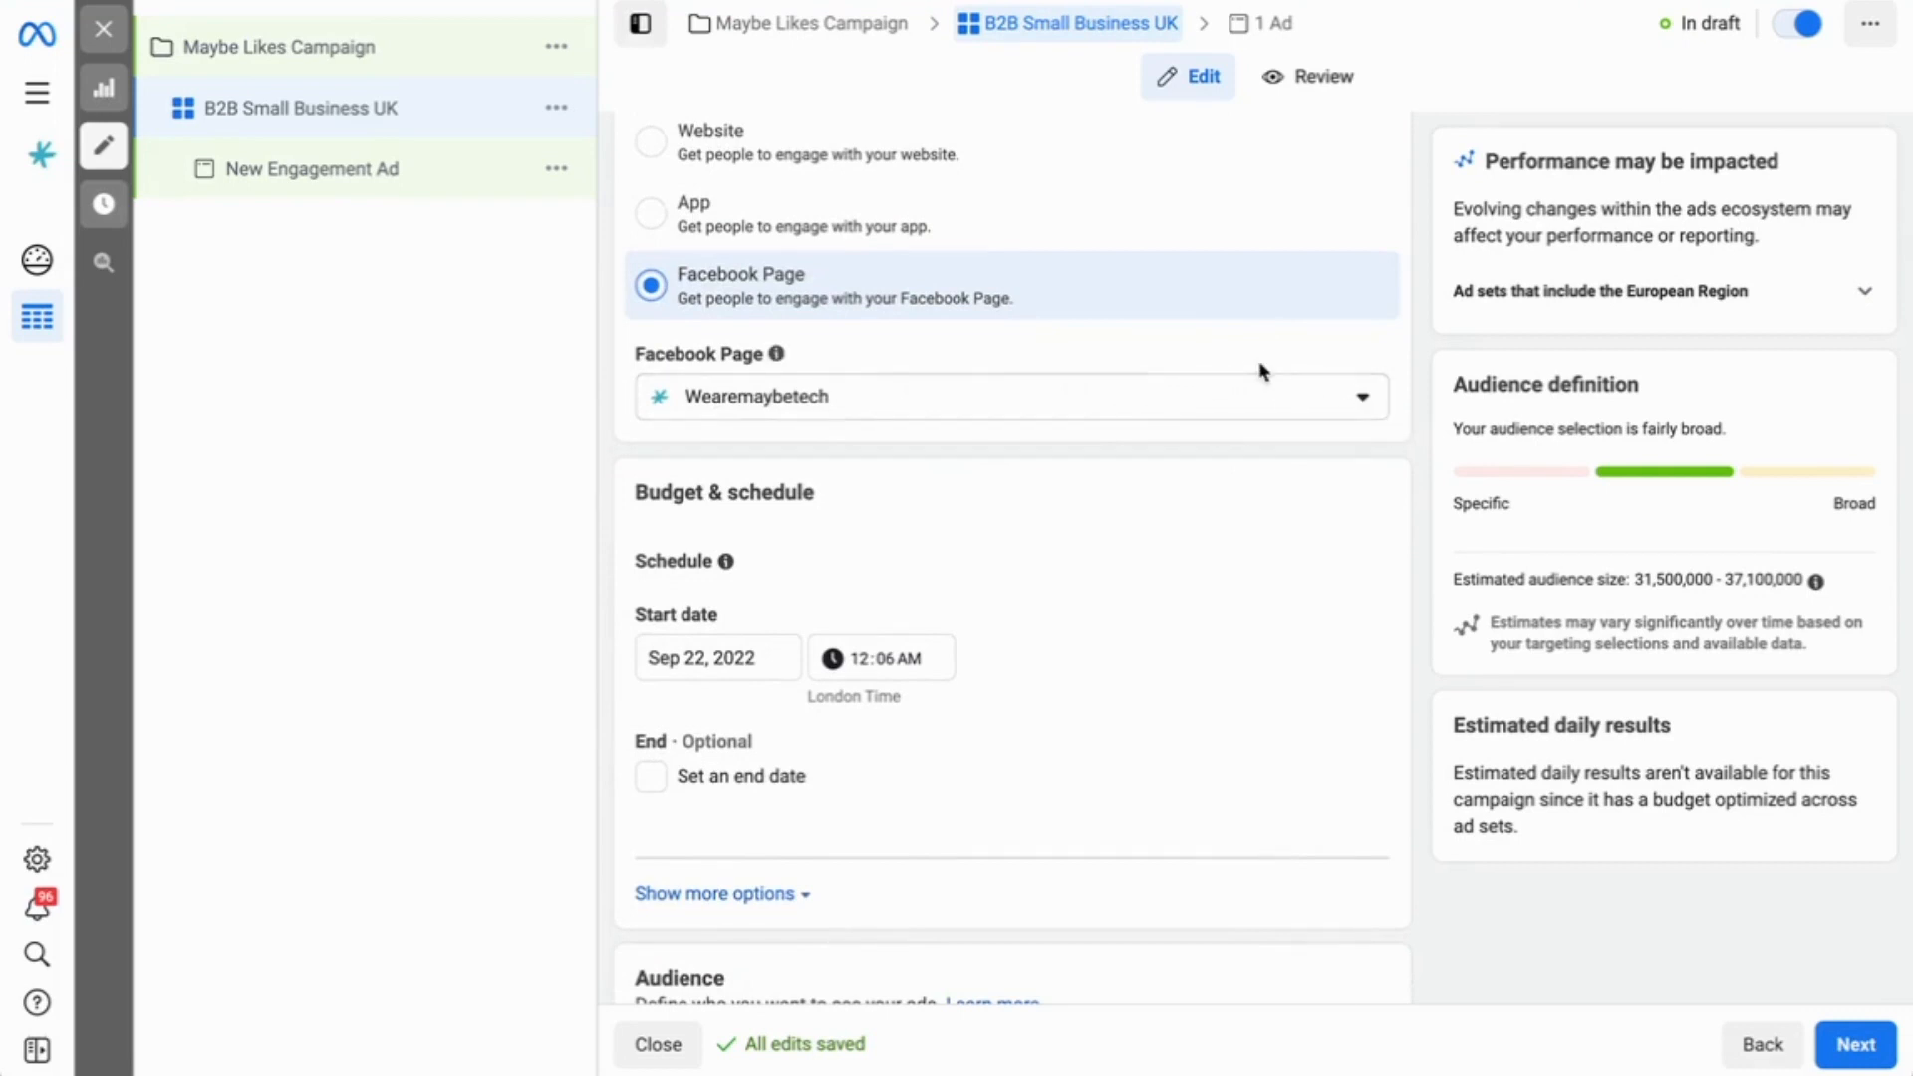
pyautogui.scroll(-2, 1260, 371)
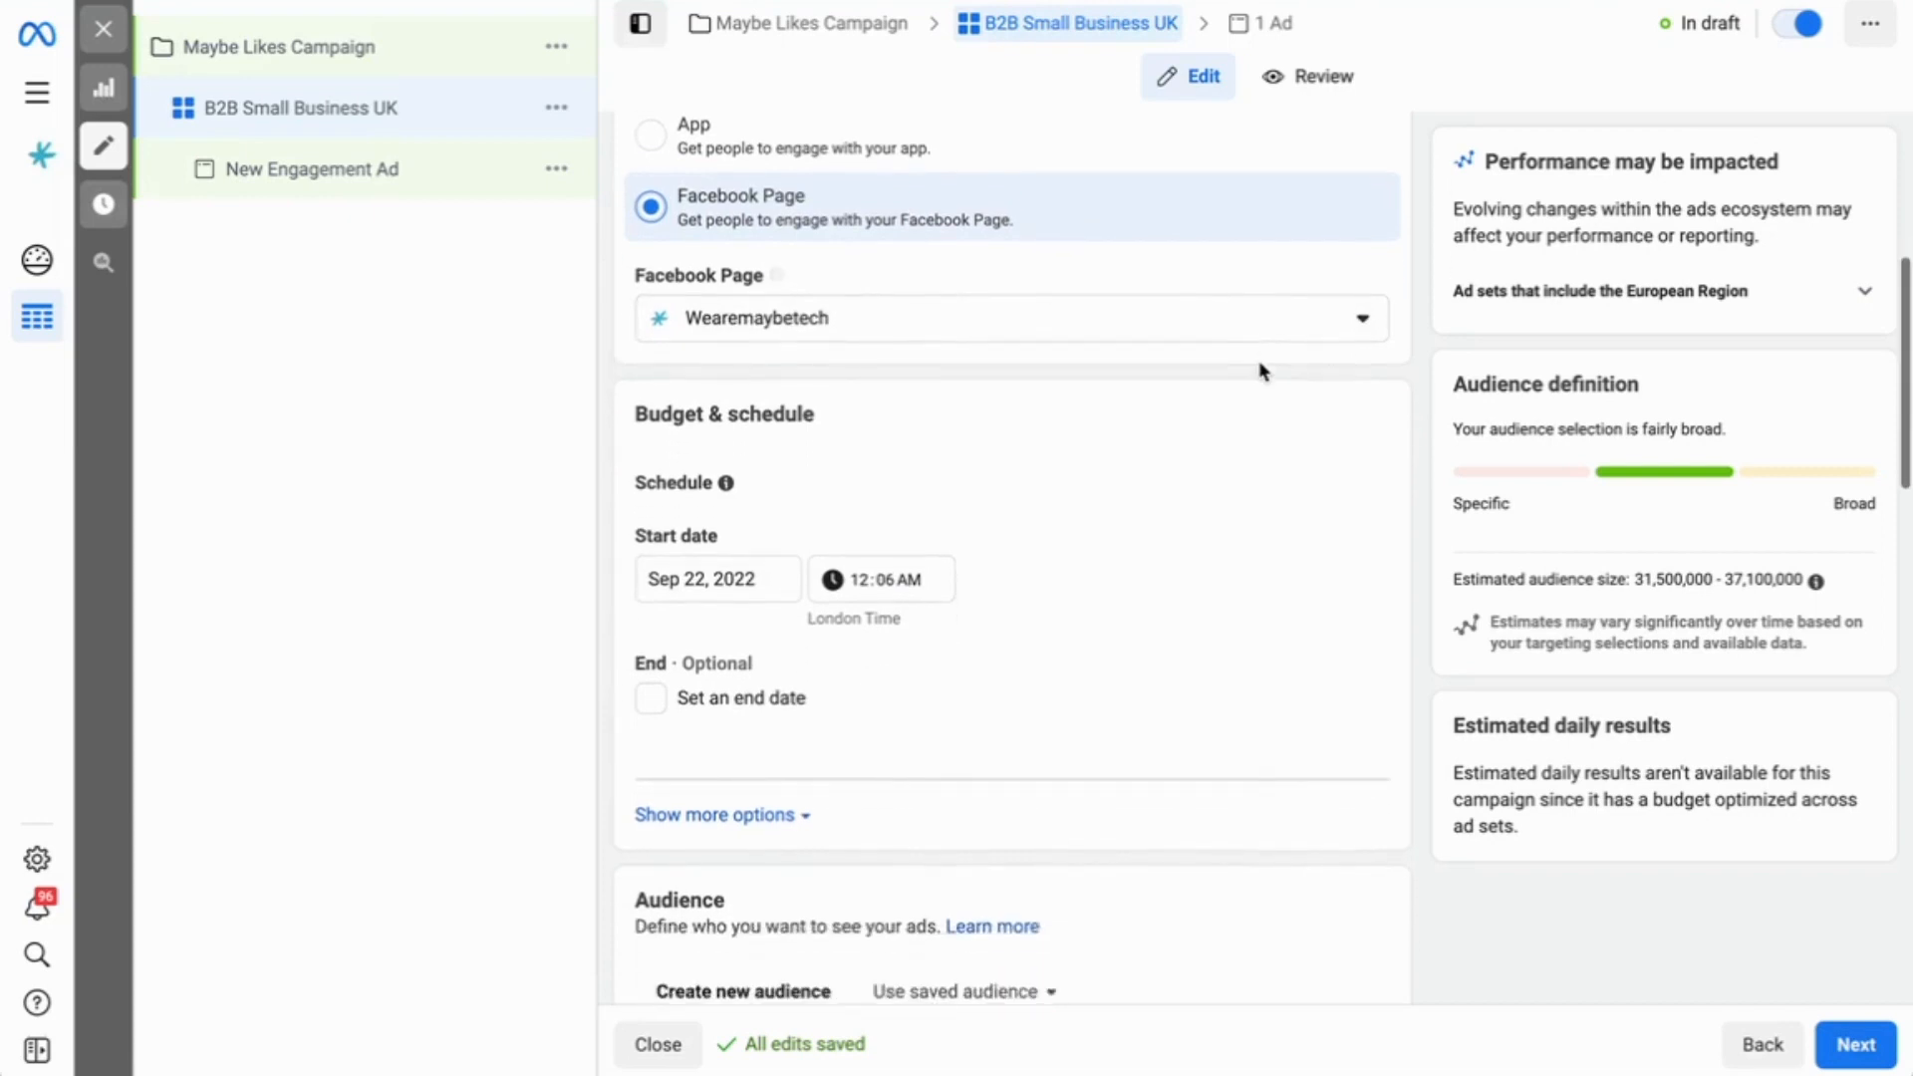
pyautogui.scroll(-3, 1260, 371)
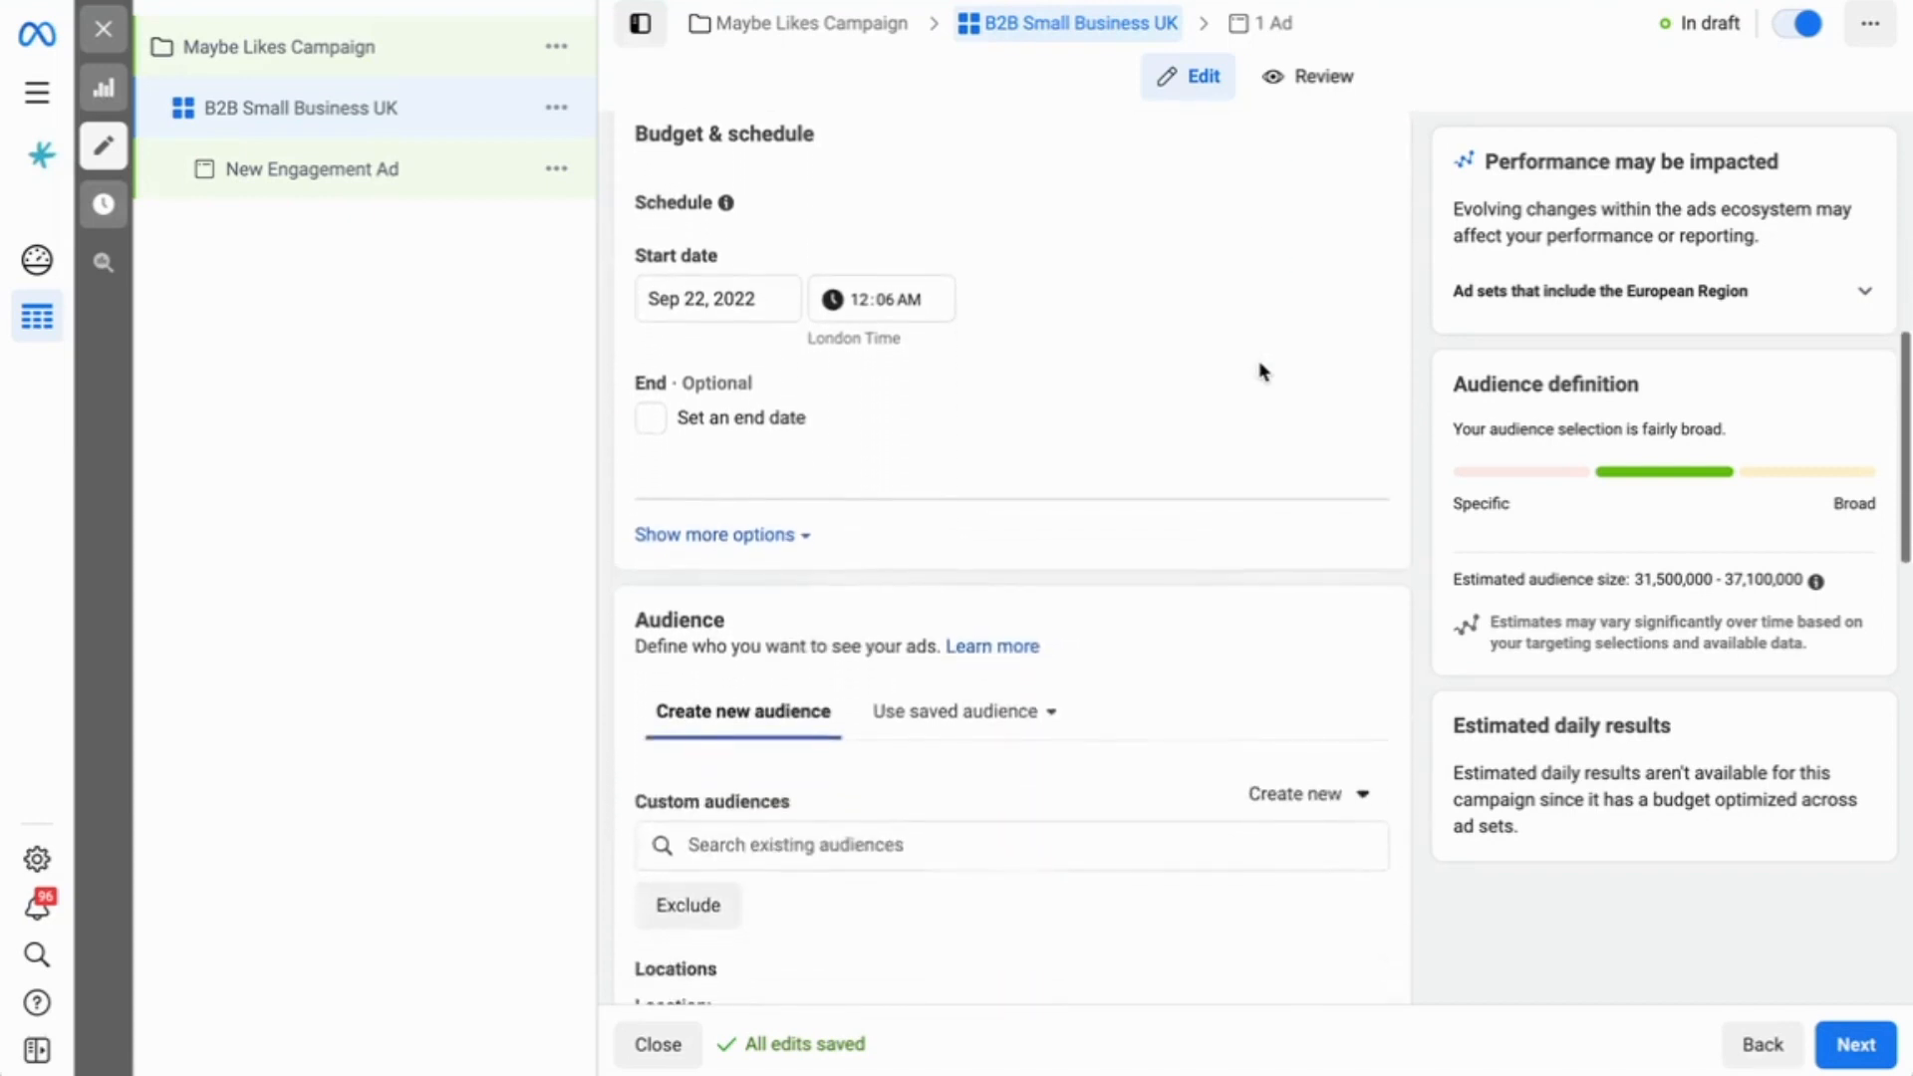
# Apply the saved audience "B2B UK Small Businesses" to the ad set.
pyautogui.scroll(1, 1259, 370)
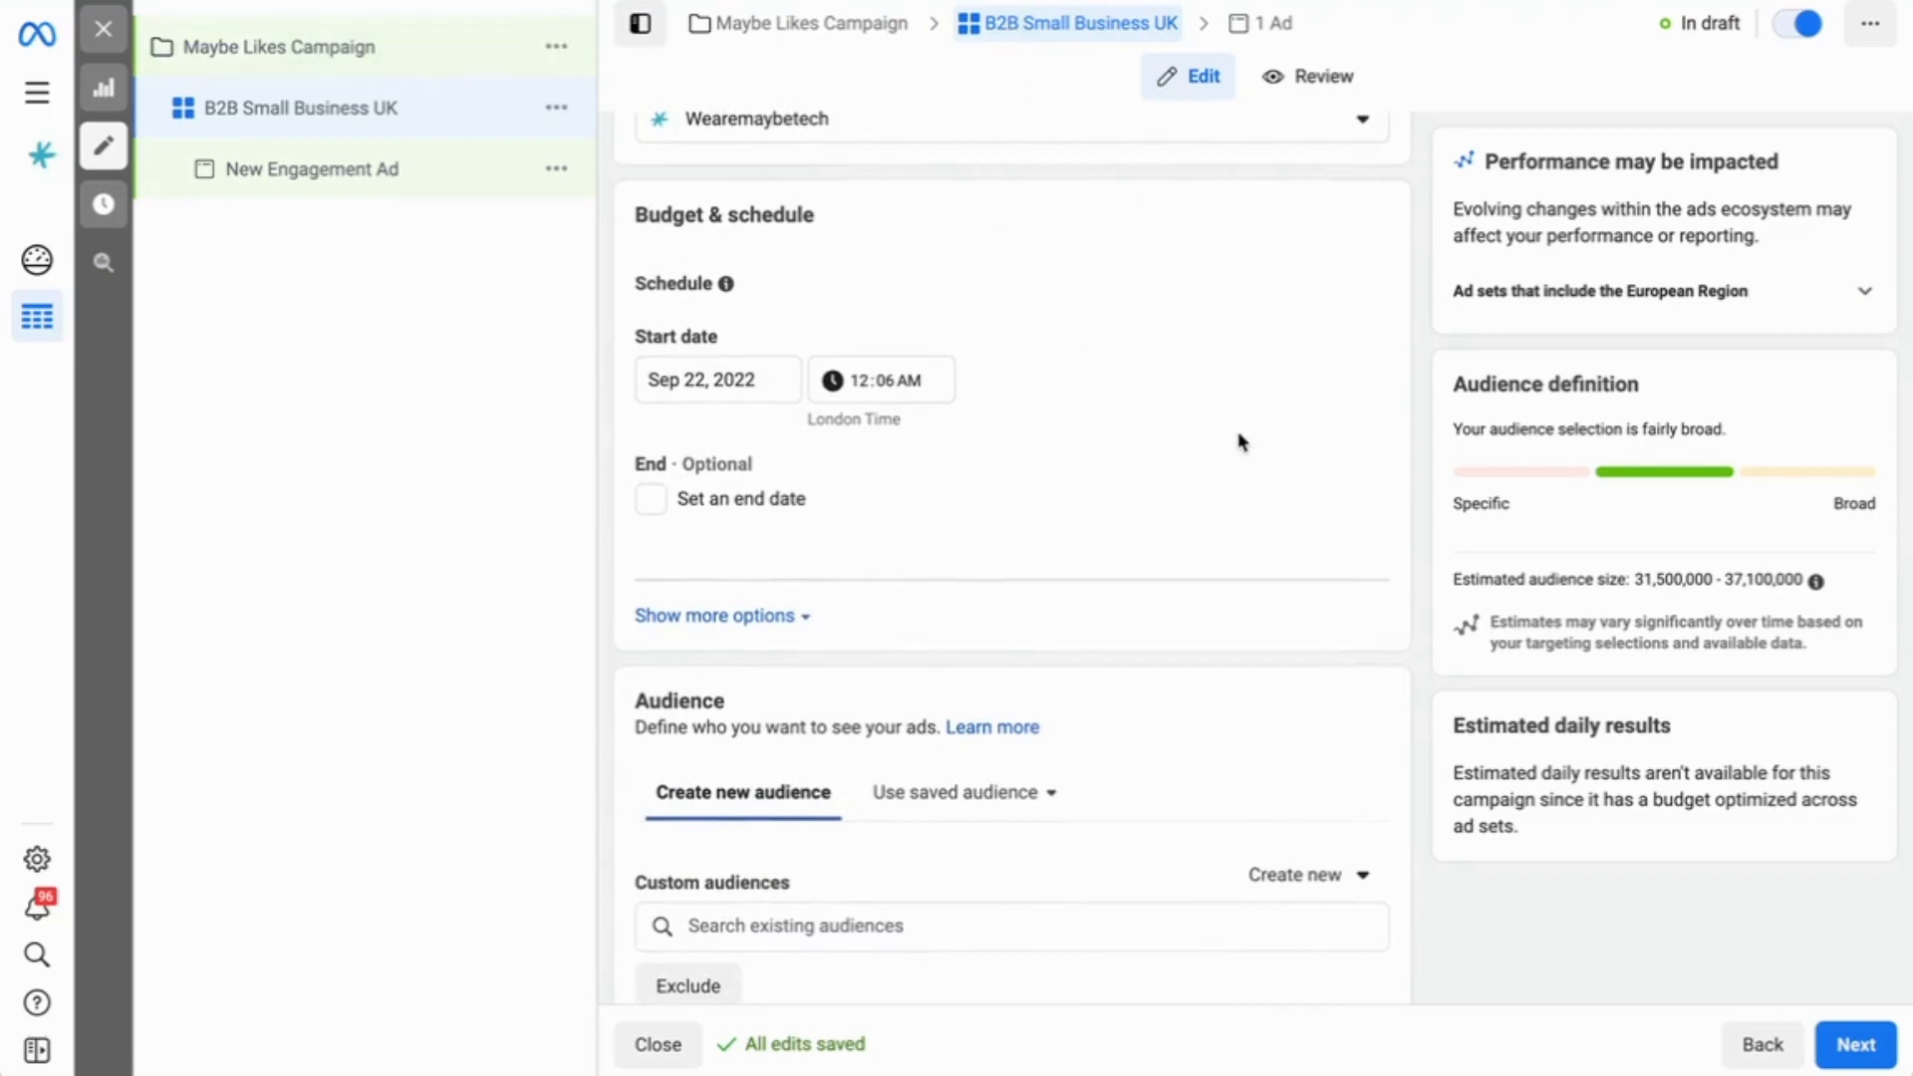
pyautogui.scroll(-5, 1238, 441)
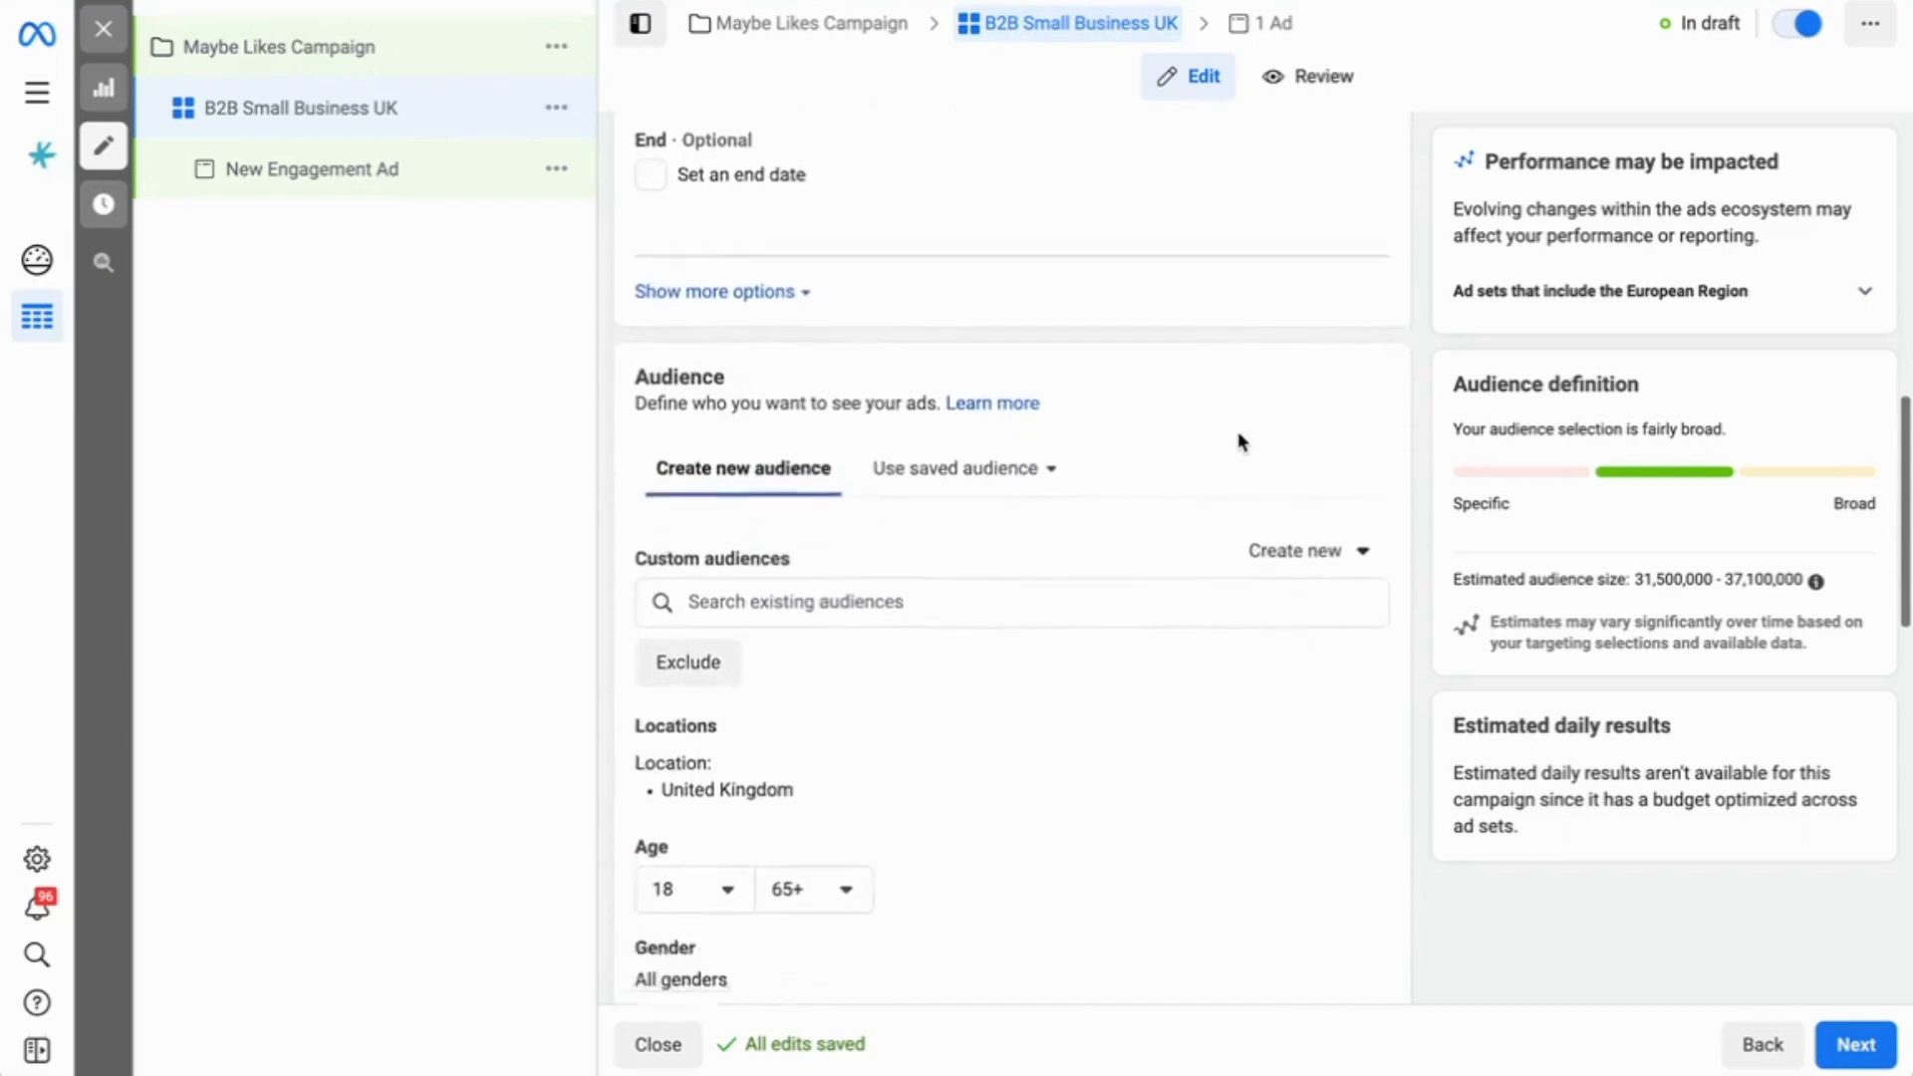
pyautogui.scroll(-1, 1239, 440)
pyautogui.scroll(-1, 1238, 433)
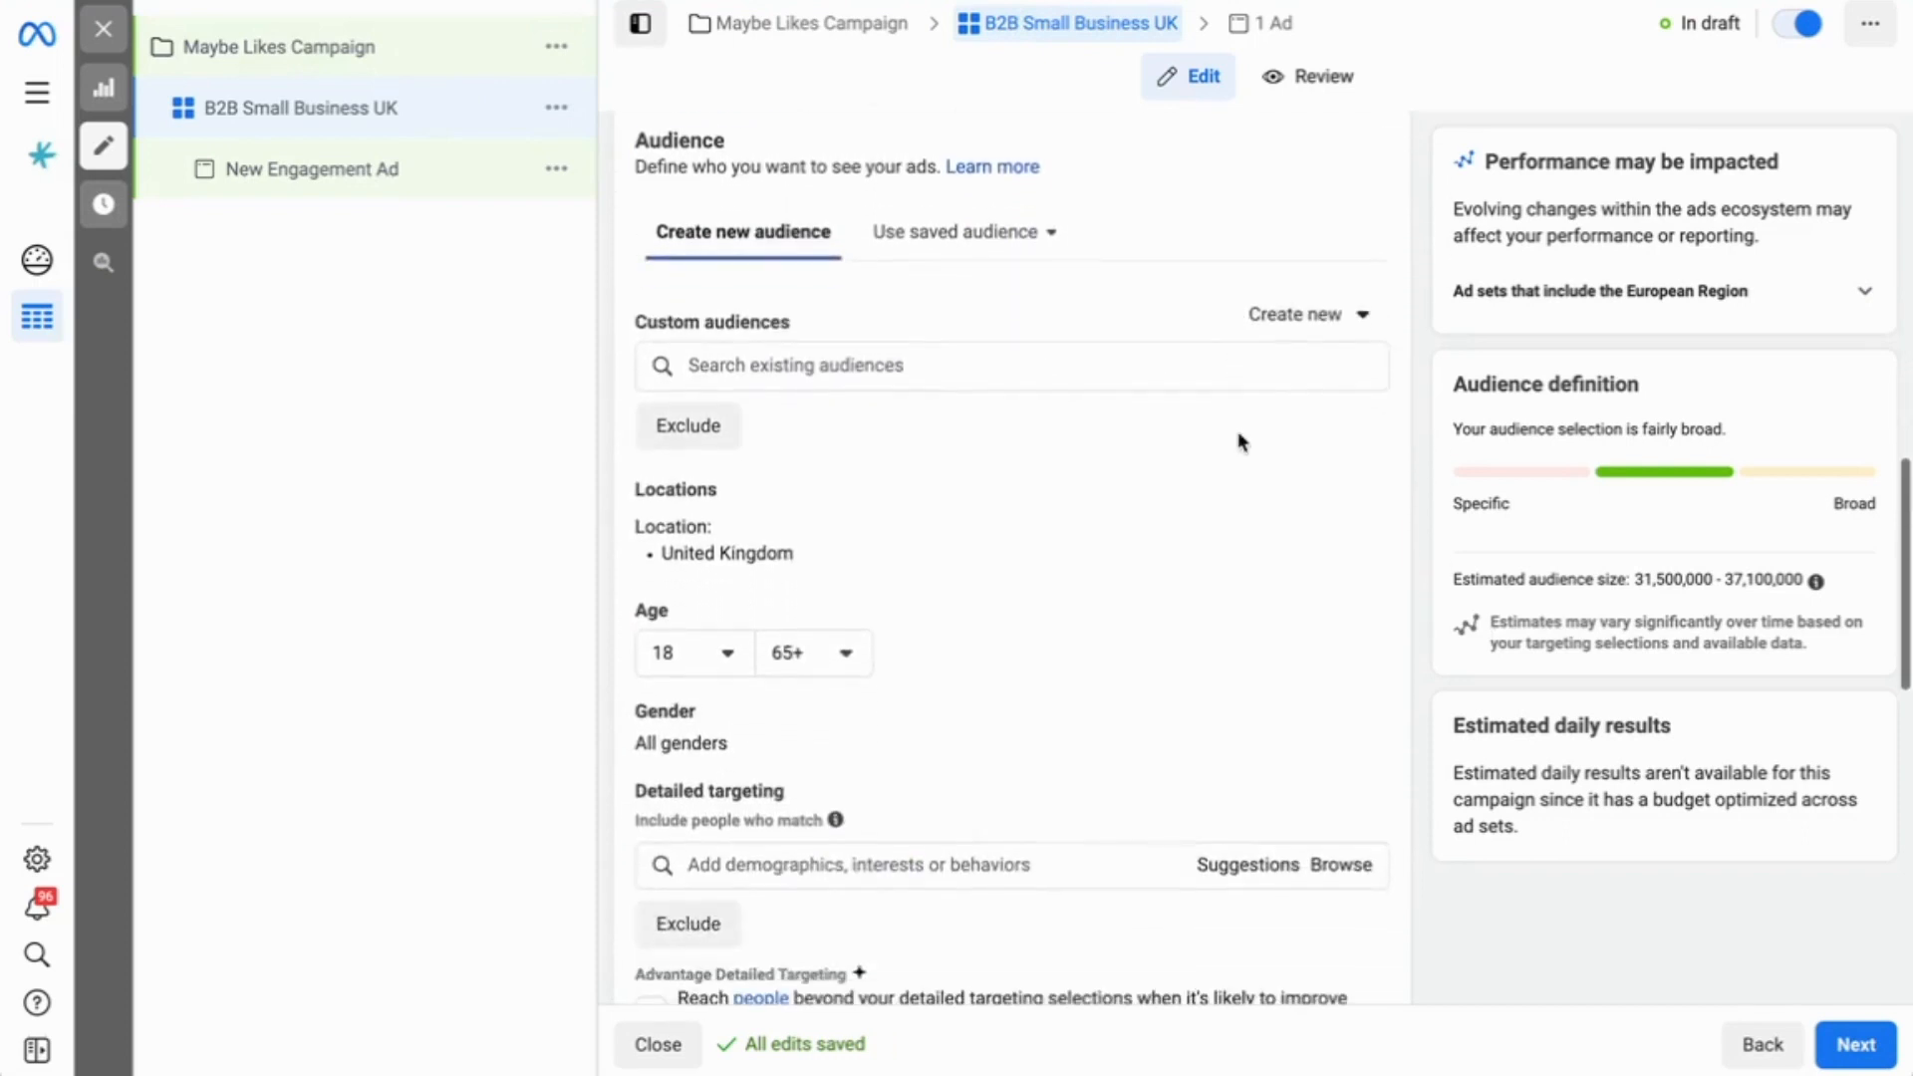
pyautogui.scroll(1, 1238, 432)
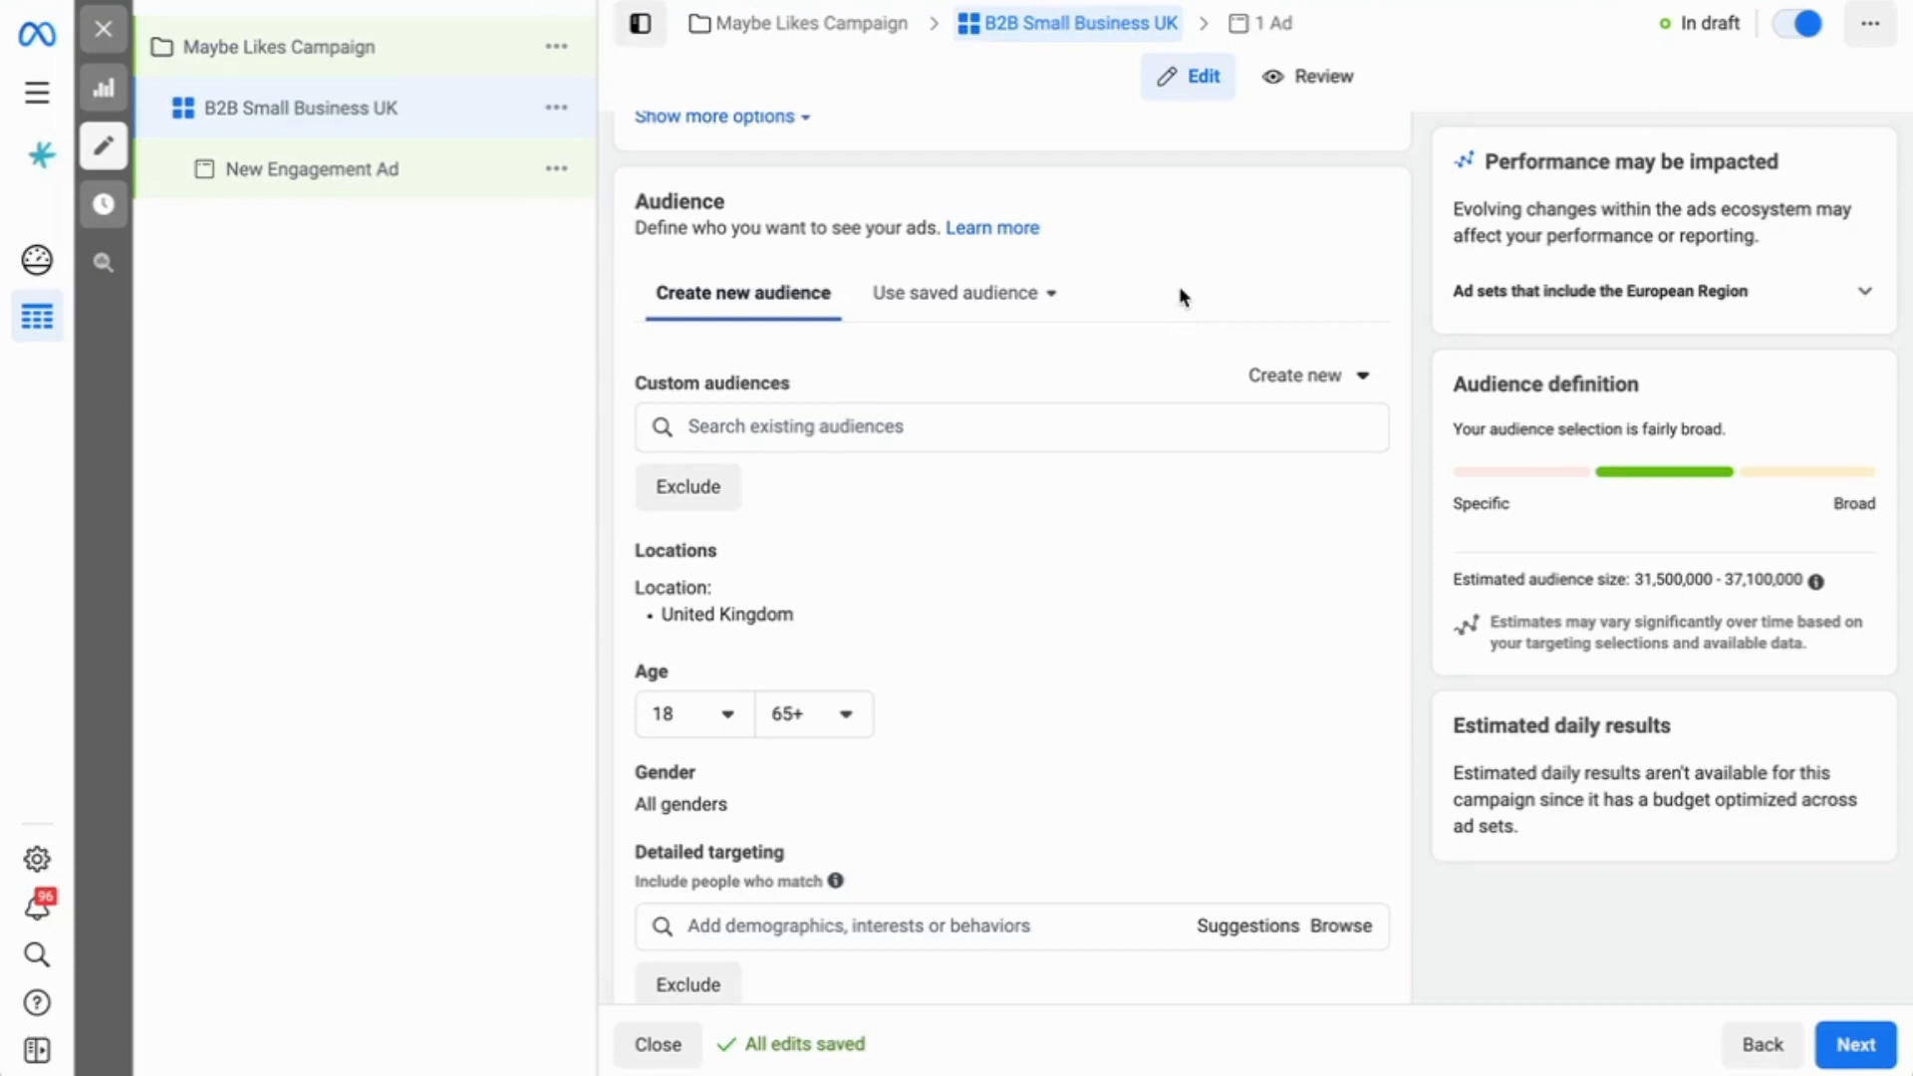
pyautogui.click(1011, 309)
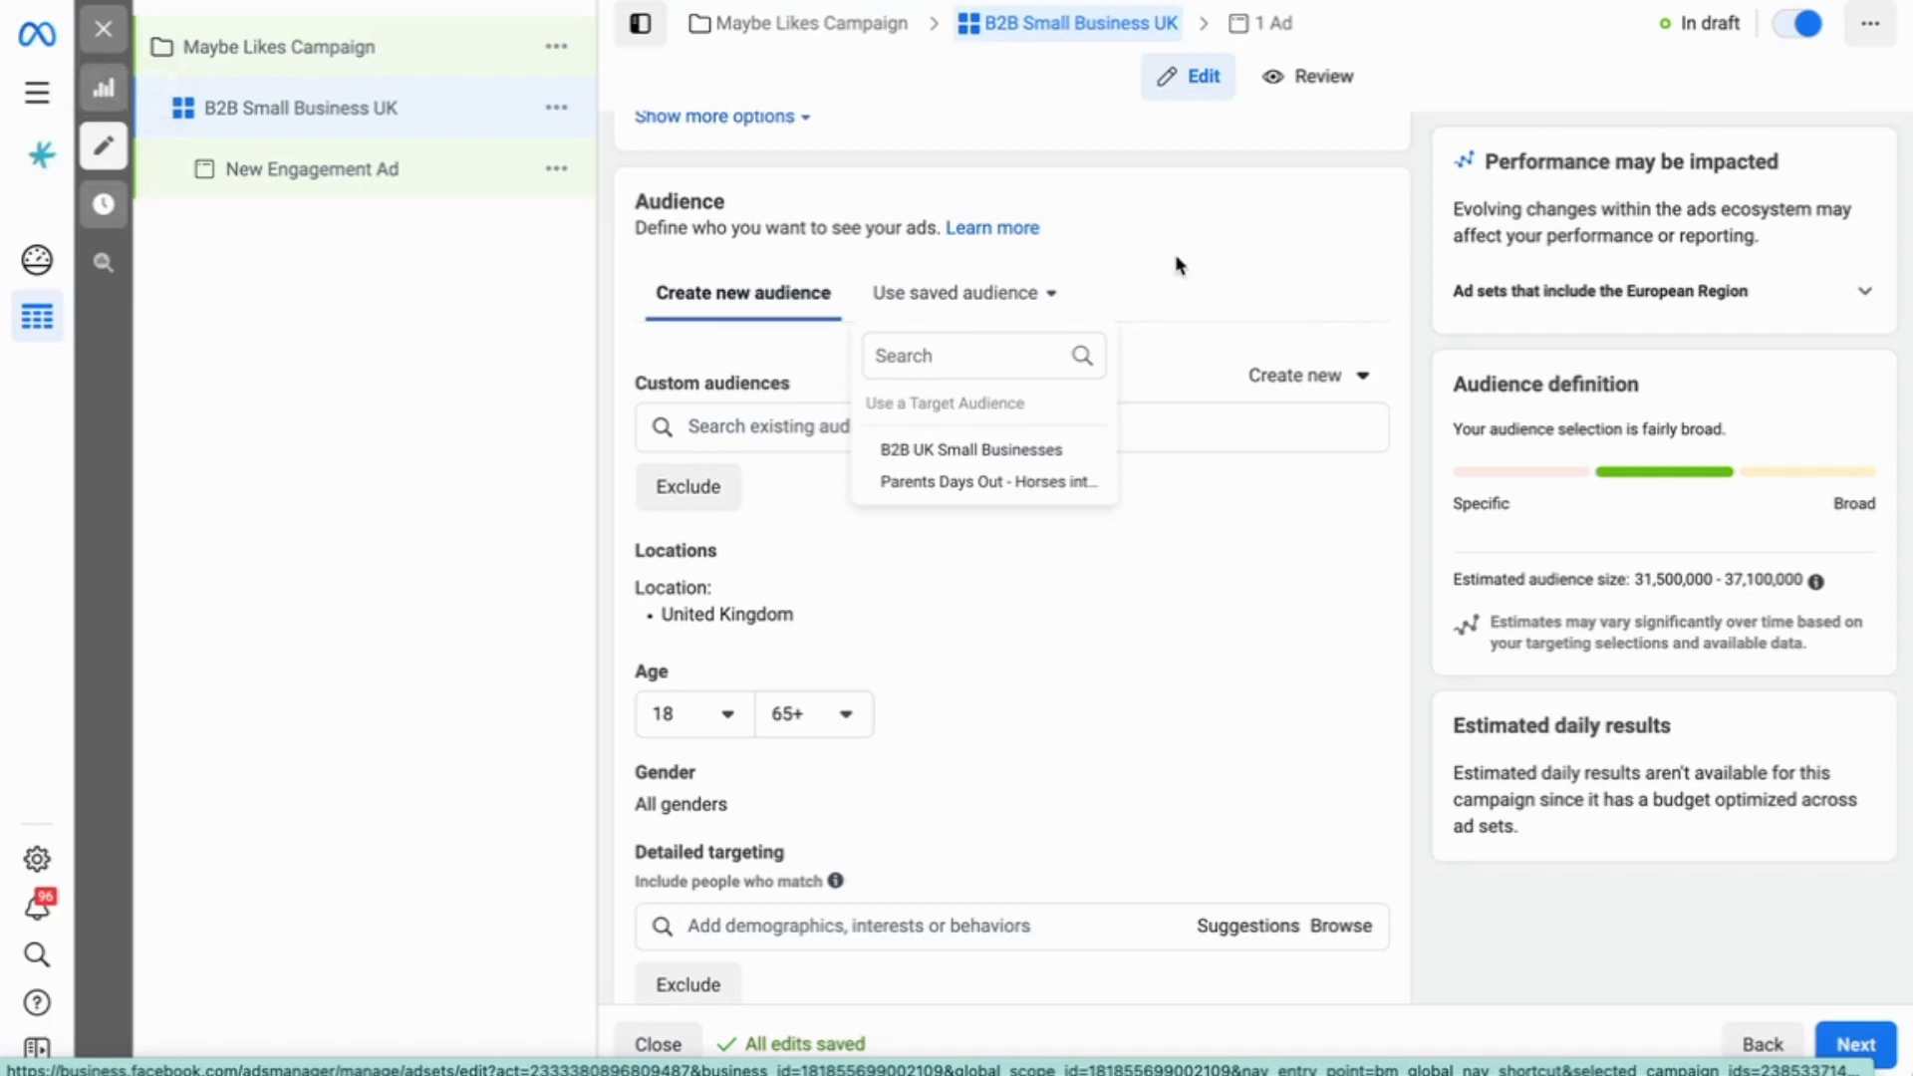
pyautogui.moveTo(1016, 461)
pyautogui.click(941, 453)
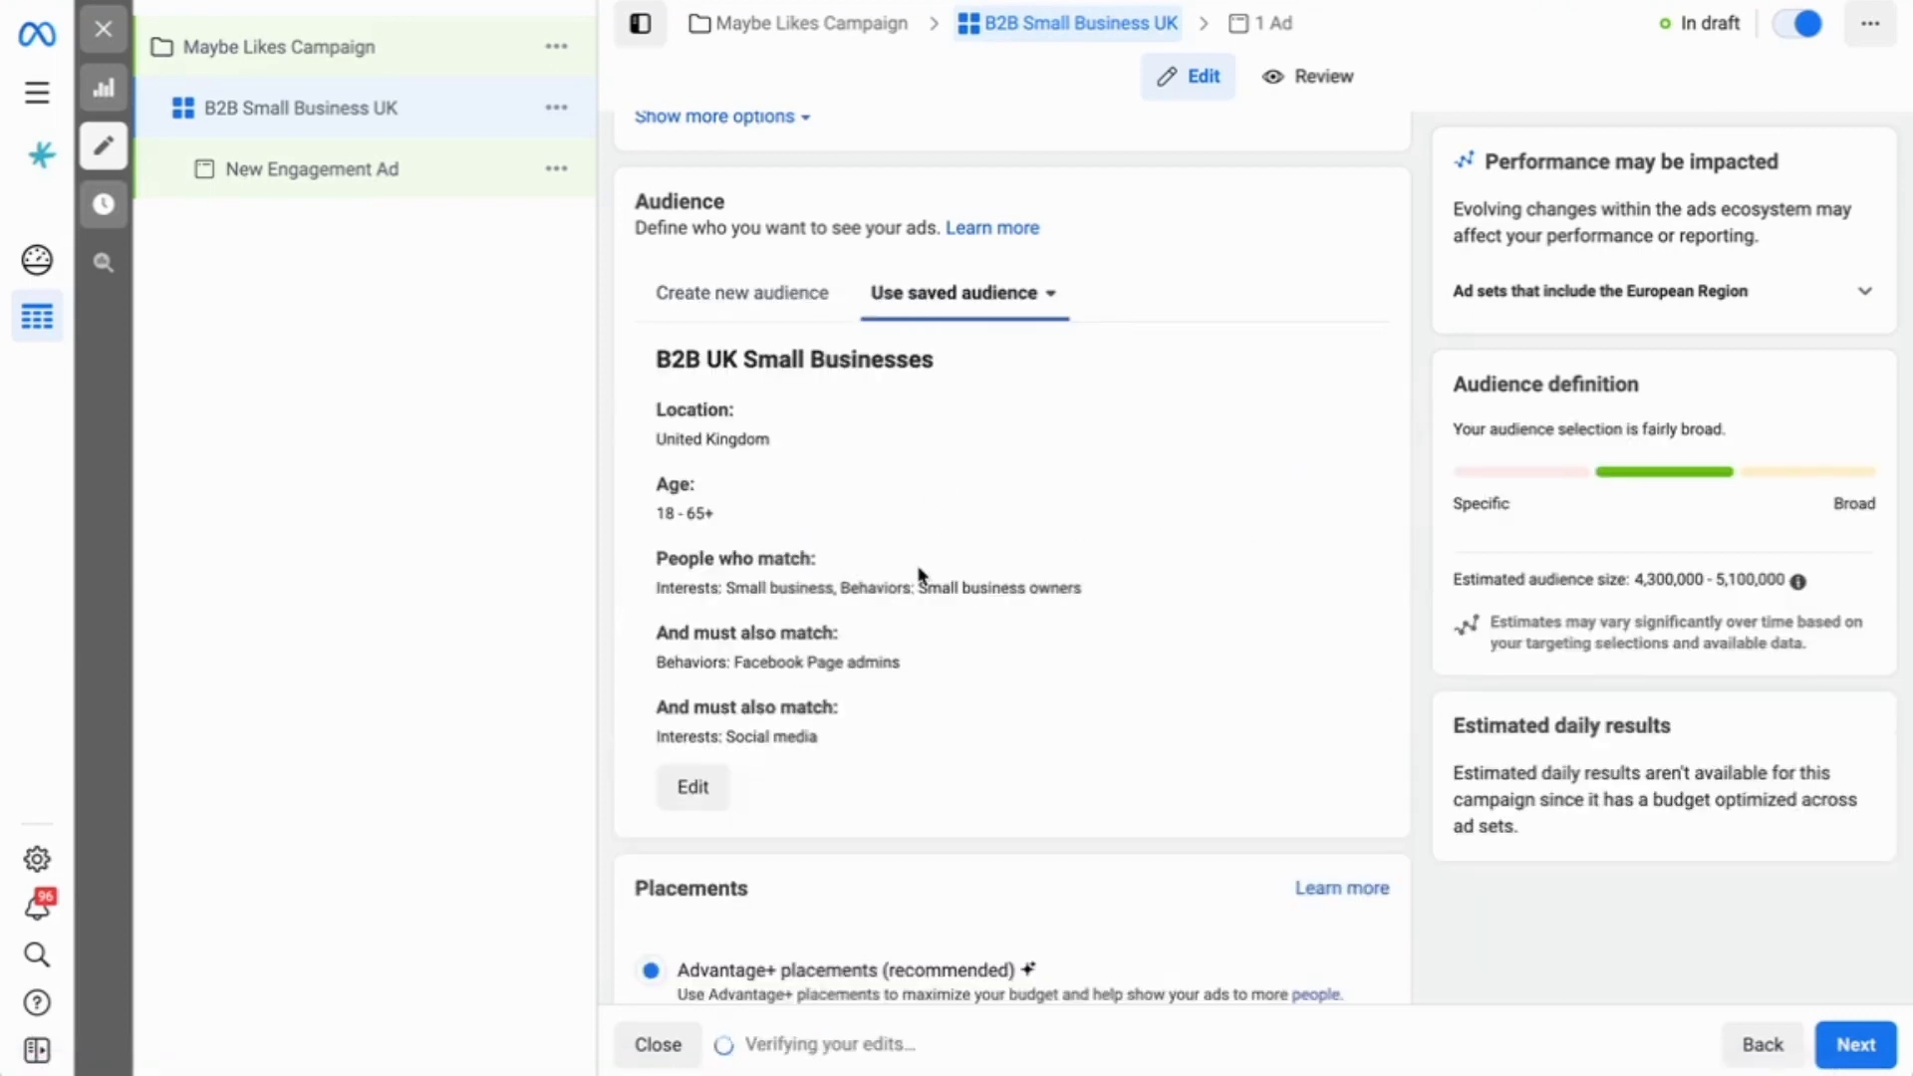
# Review the audience, keep Advantage+ placements and the delivery settings, and continue to the ad level.
pyautogui.scroll(-1, 918, 574)
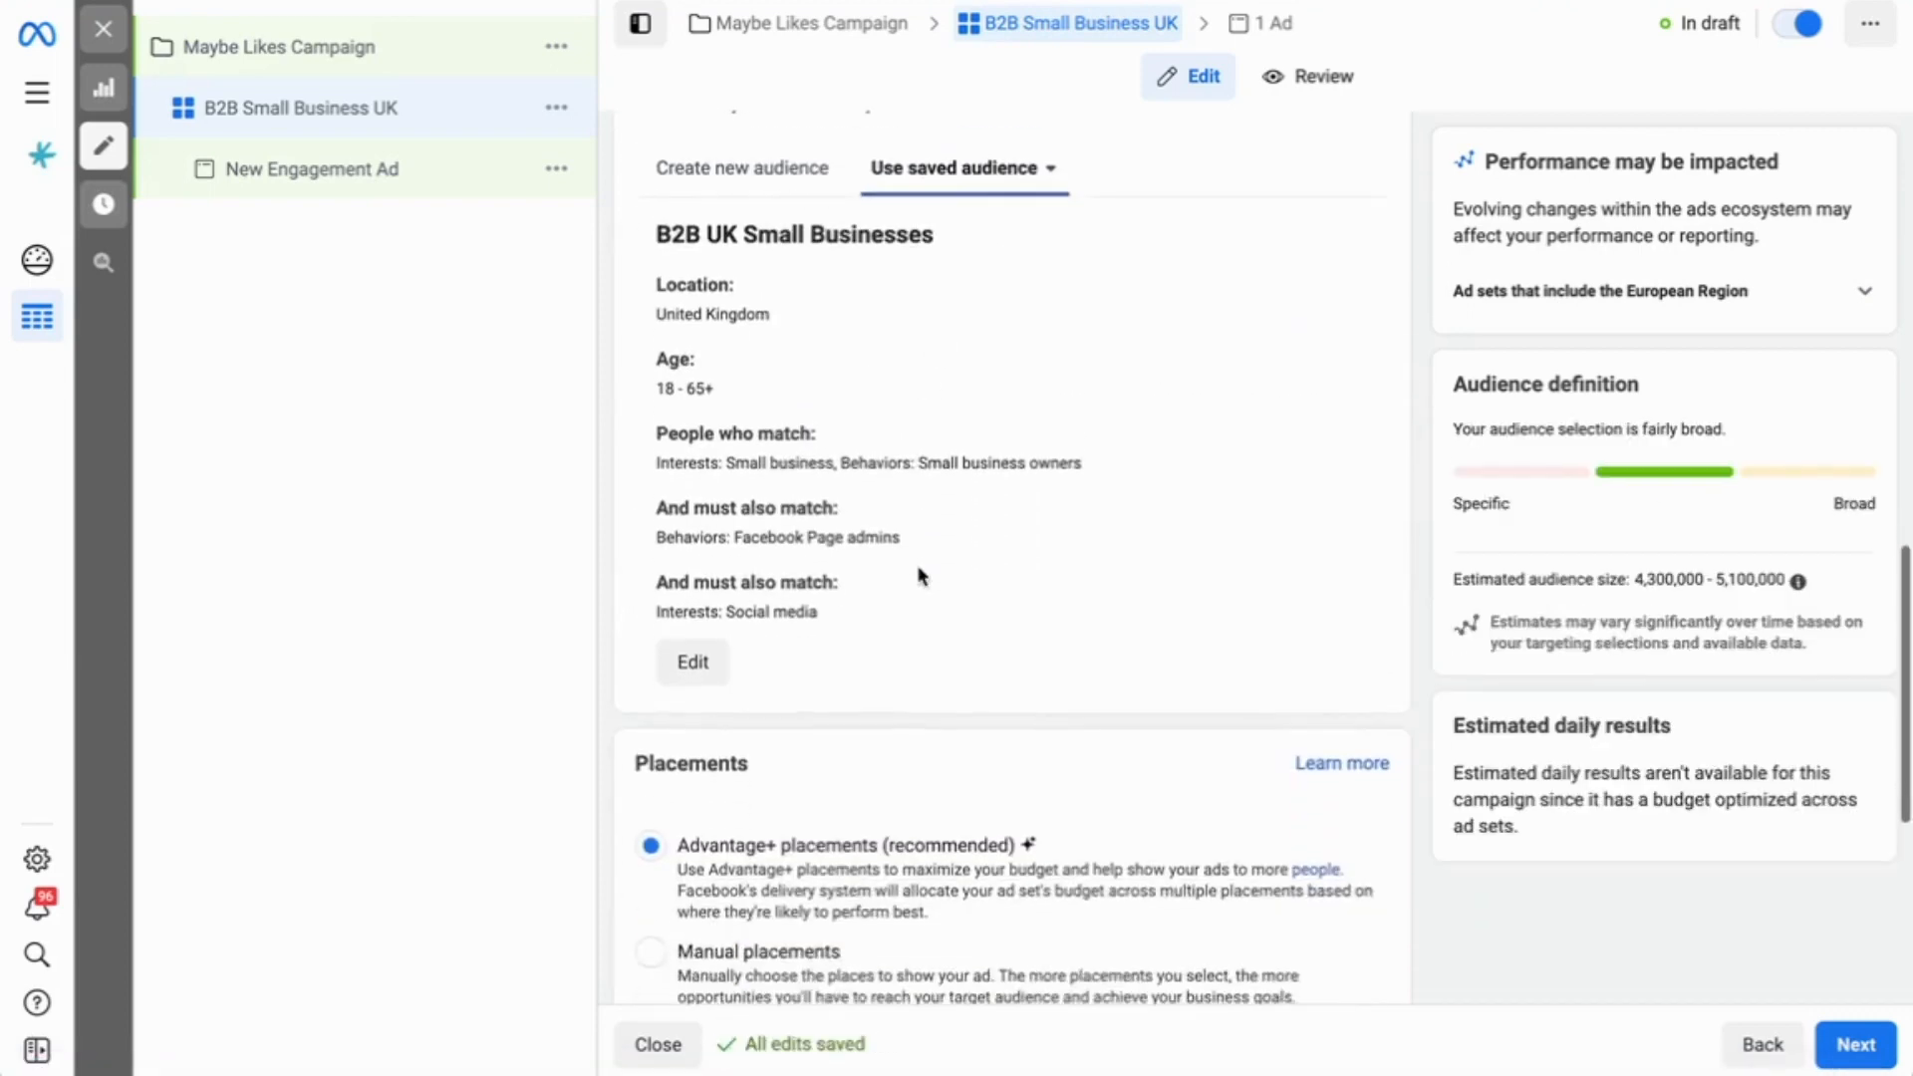
pyautogui.scroll(-3, 919, 575)
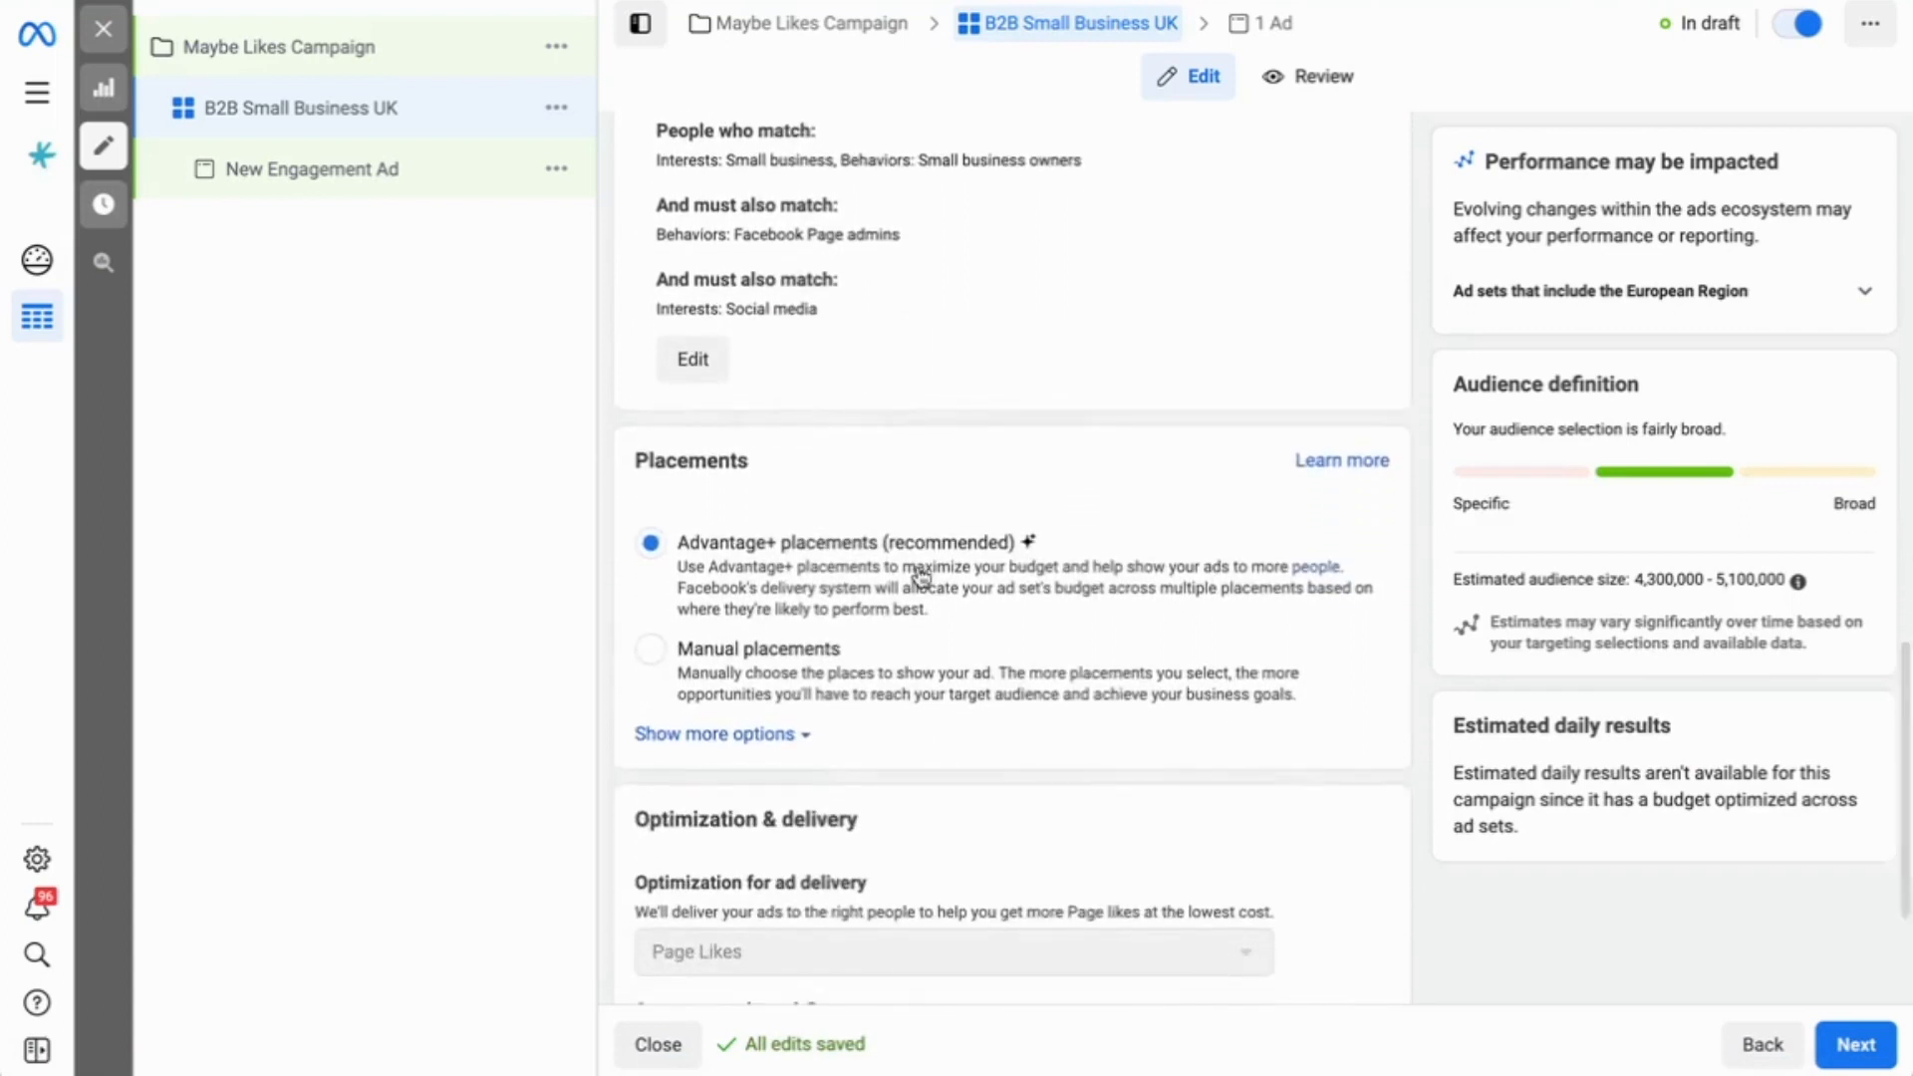
pyautogui.scroll(-1, 918, 575)
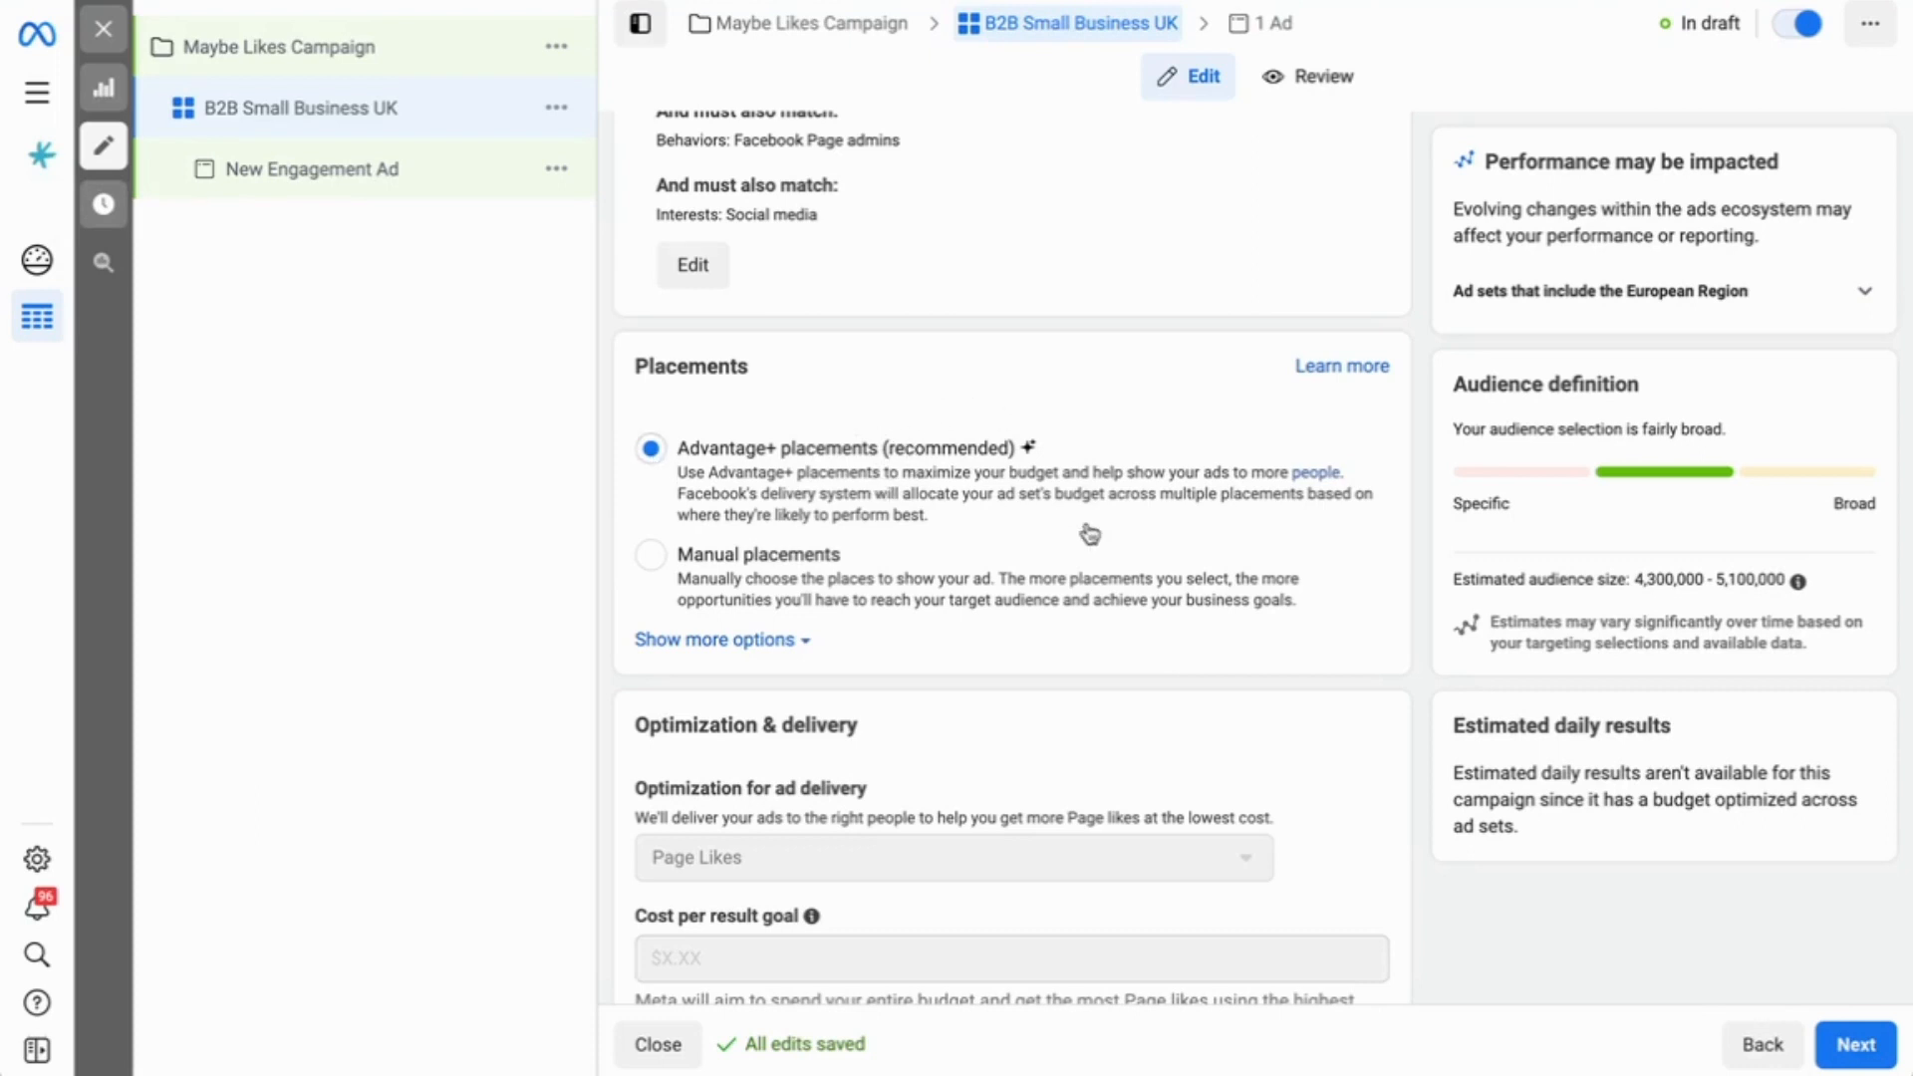
pyautogui.scroll(-2, 1090, 535)
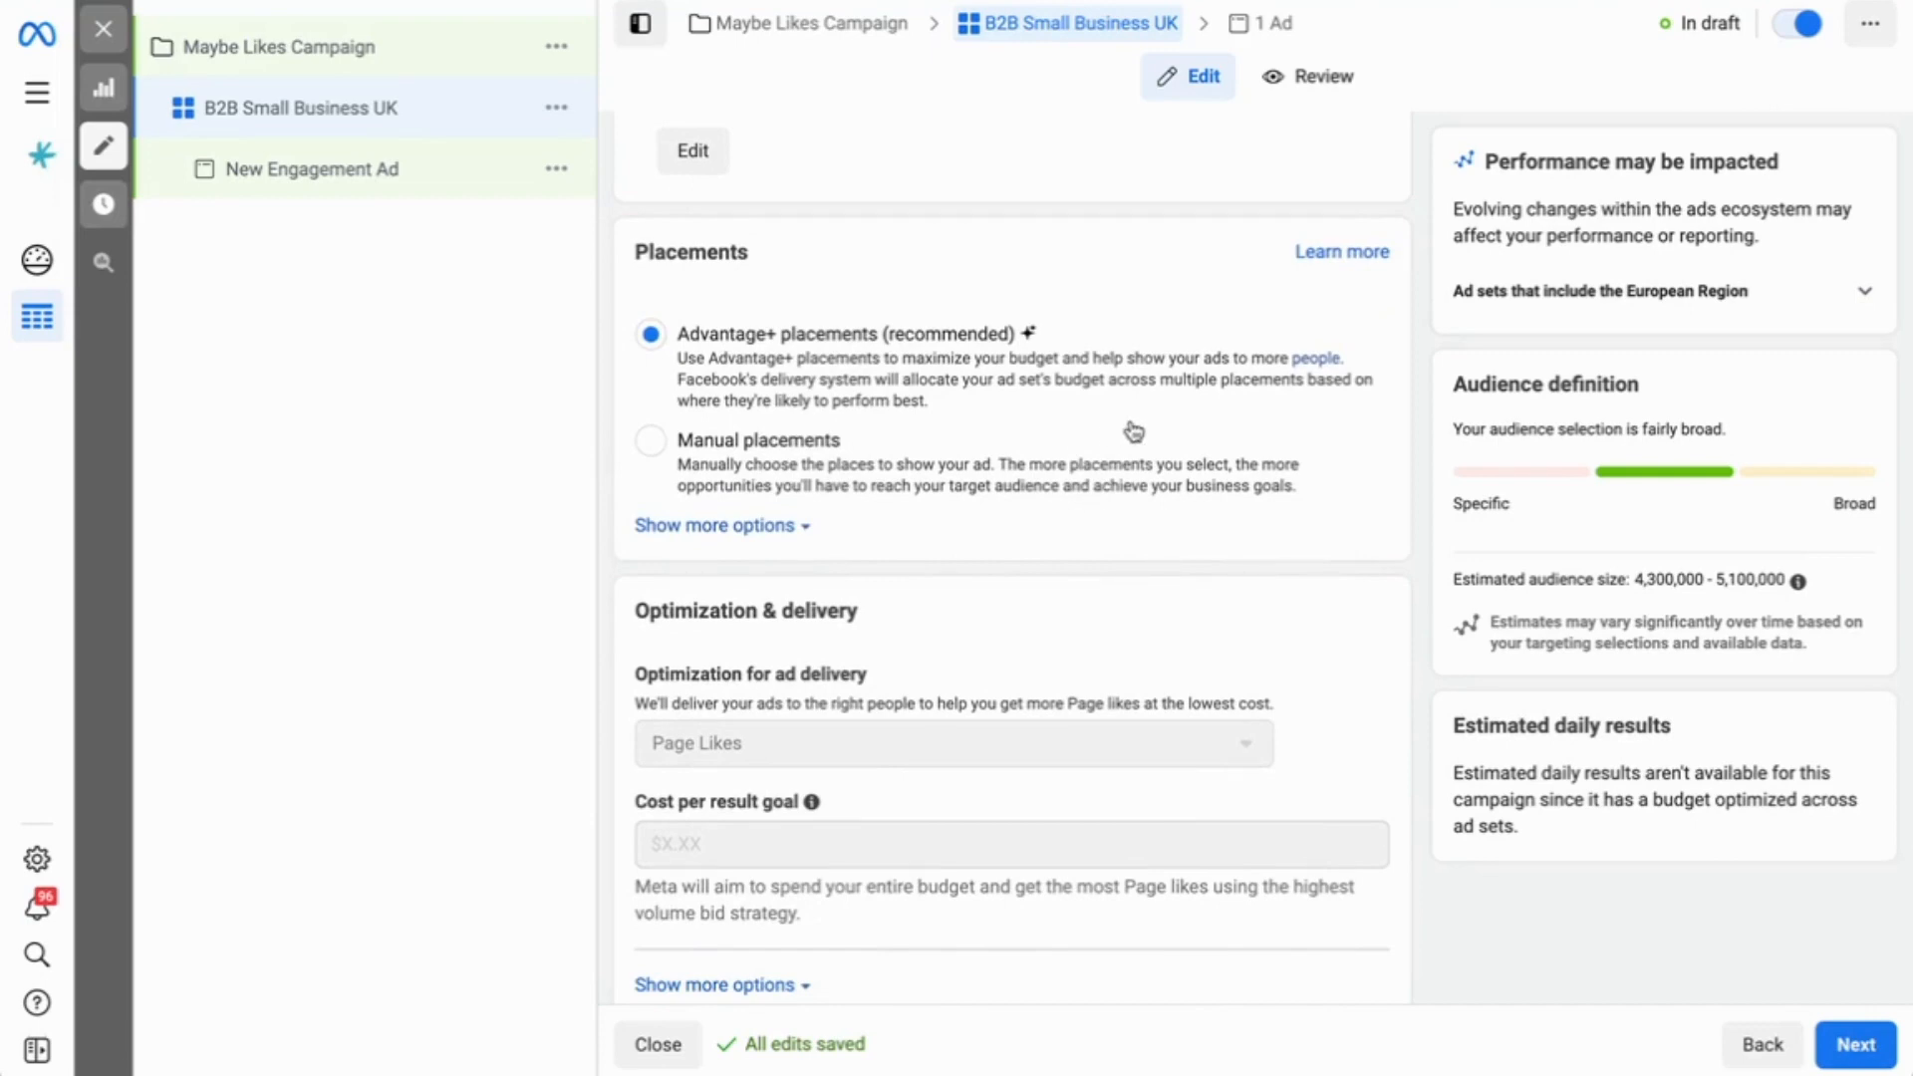
pyautogui.scroll(-1, 1080, 538)
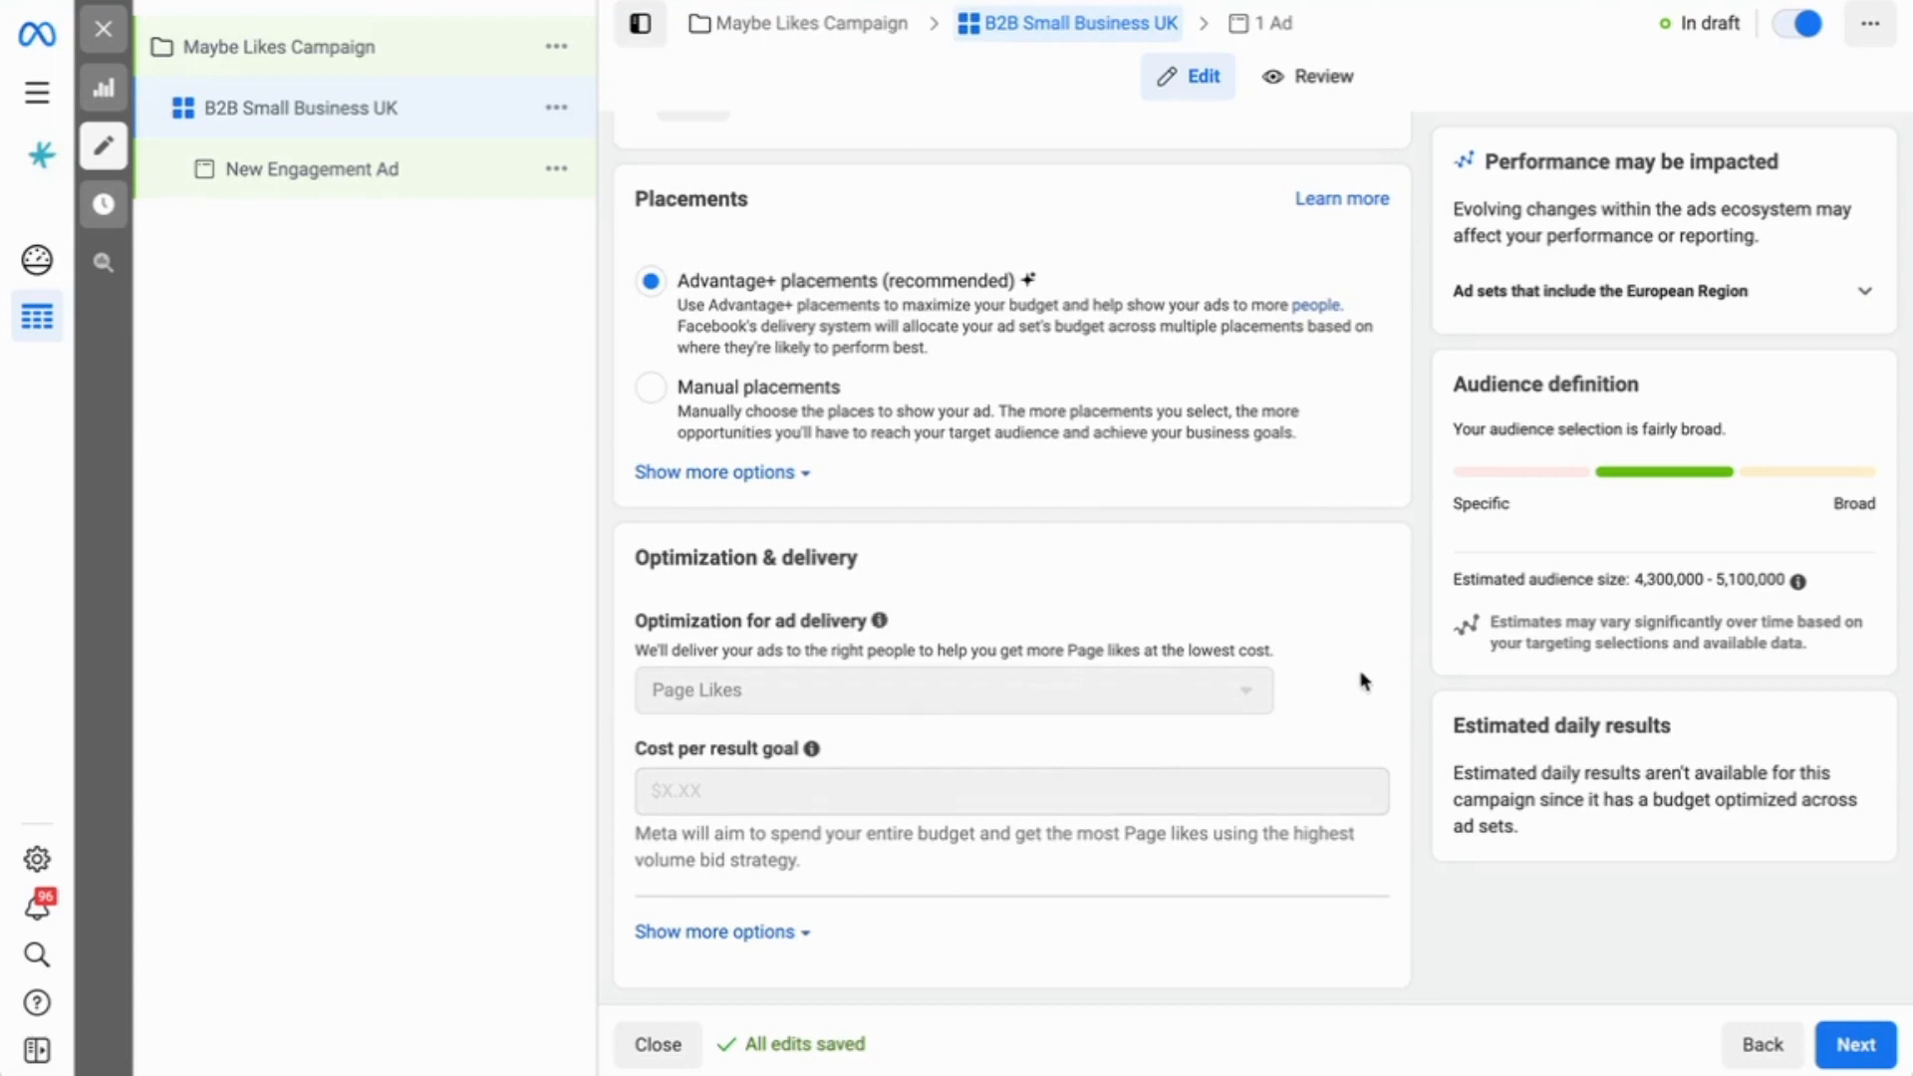
pyautogui.click(1854, 1048)
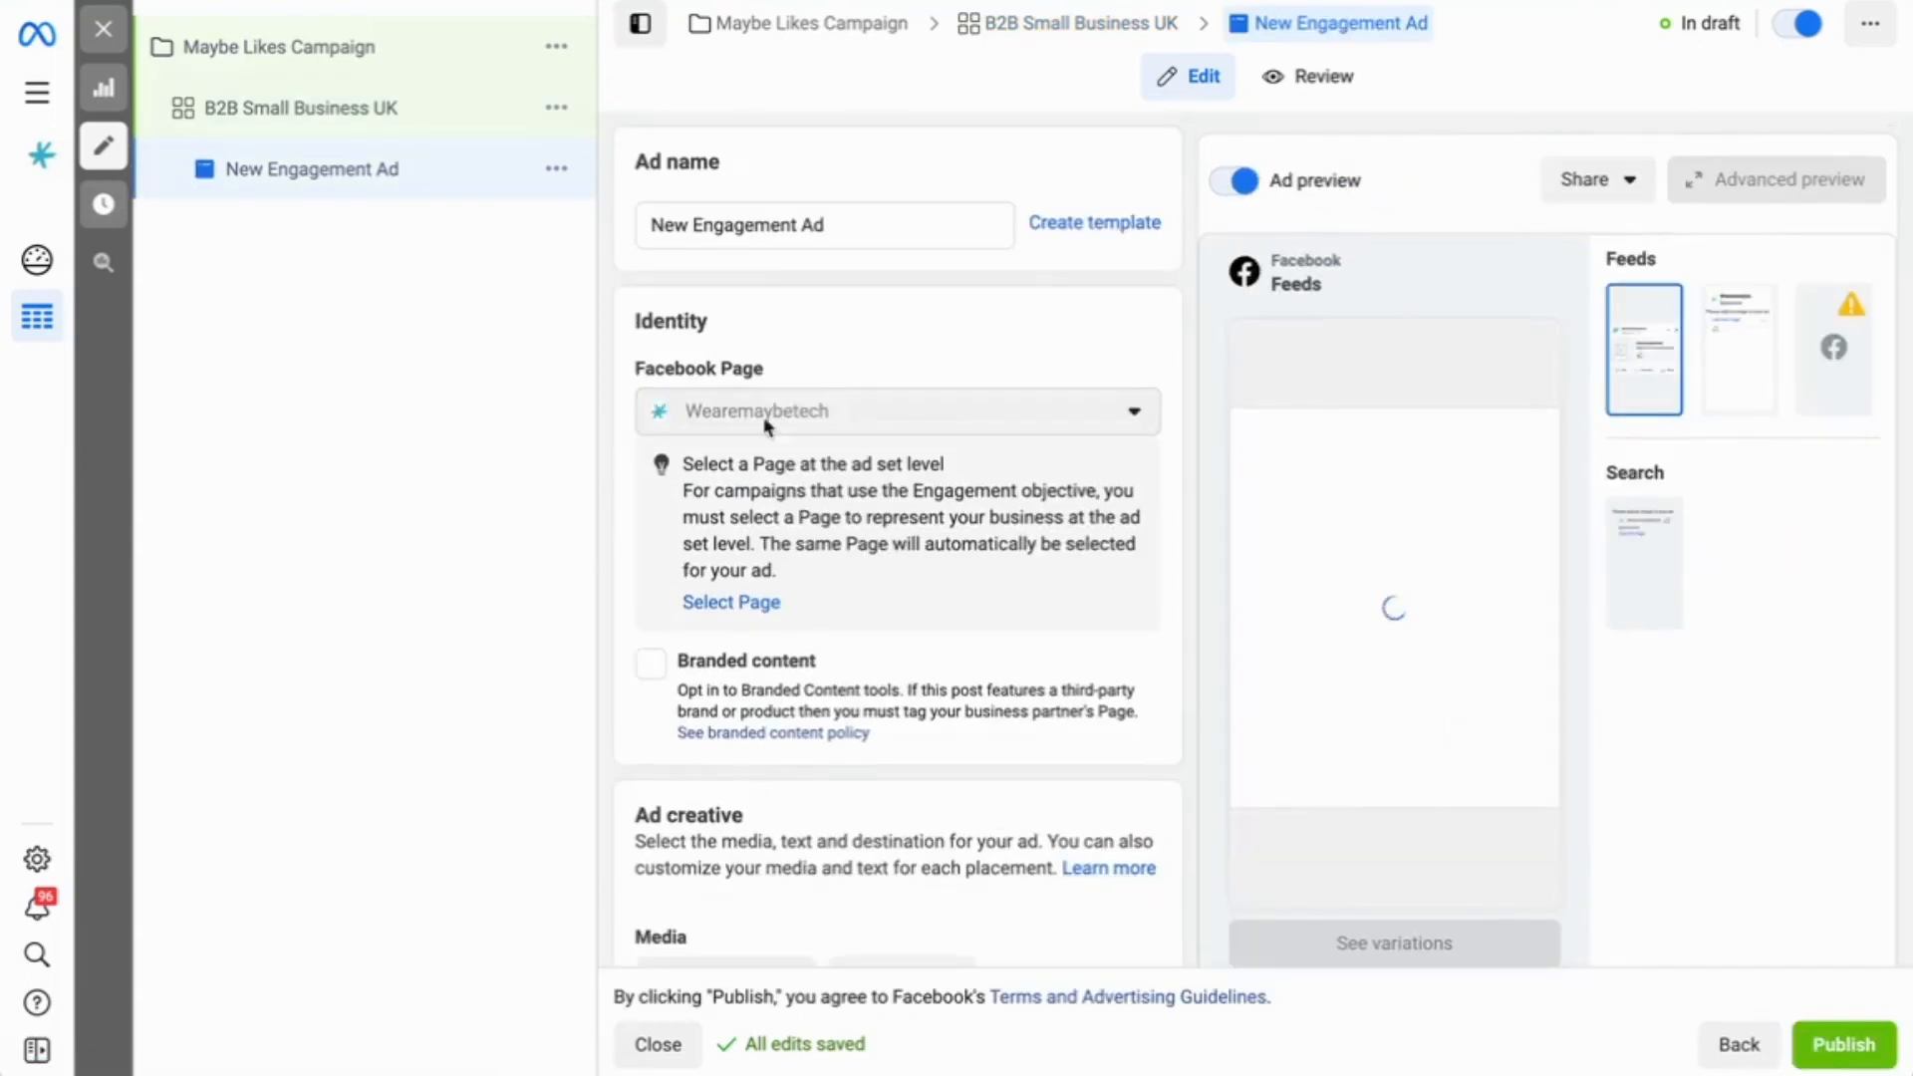
# Rename the ad as "Likes Ad".
pyautogui.moveTo(849, 219); pyautogui.dragTo(602, 229)
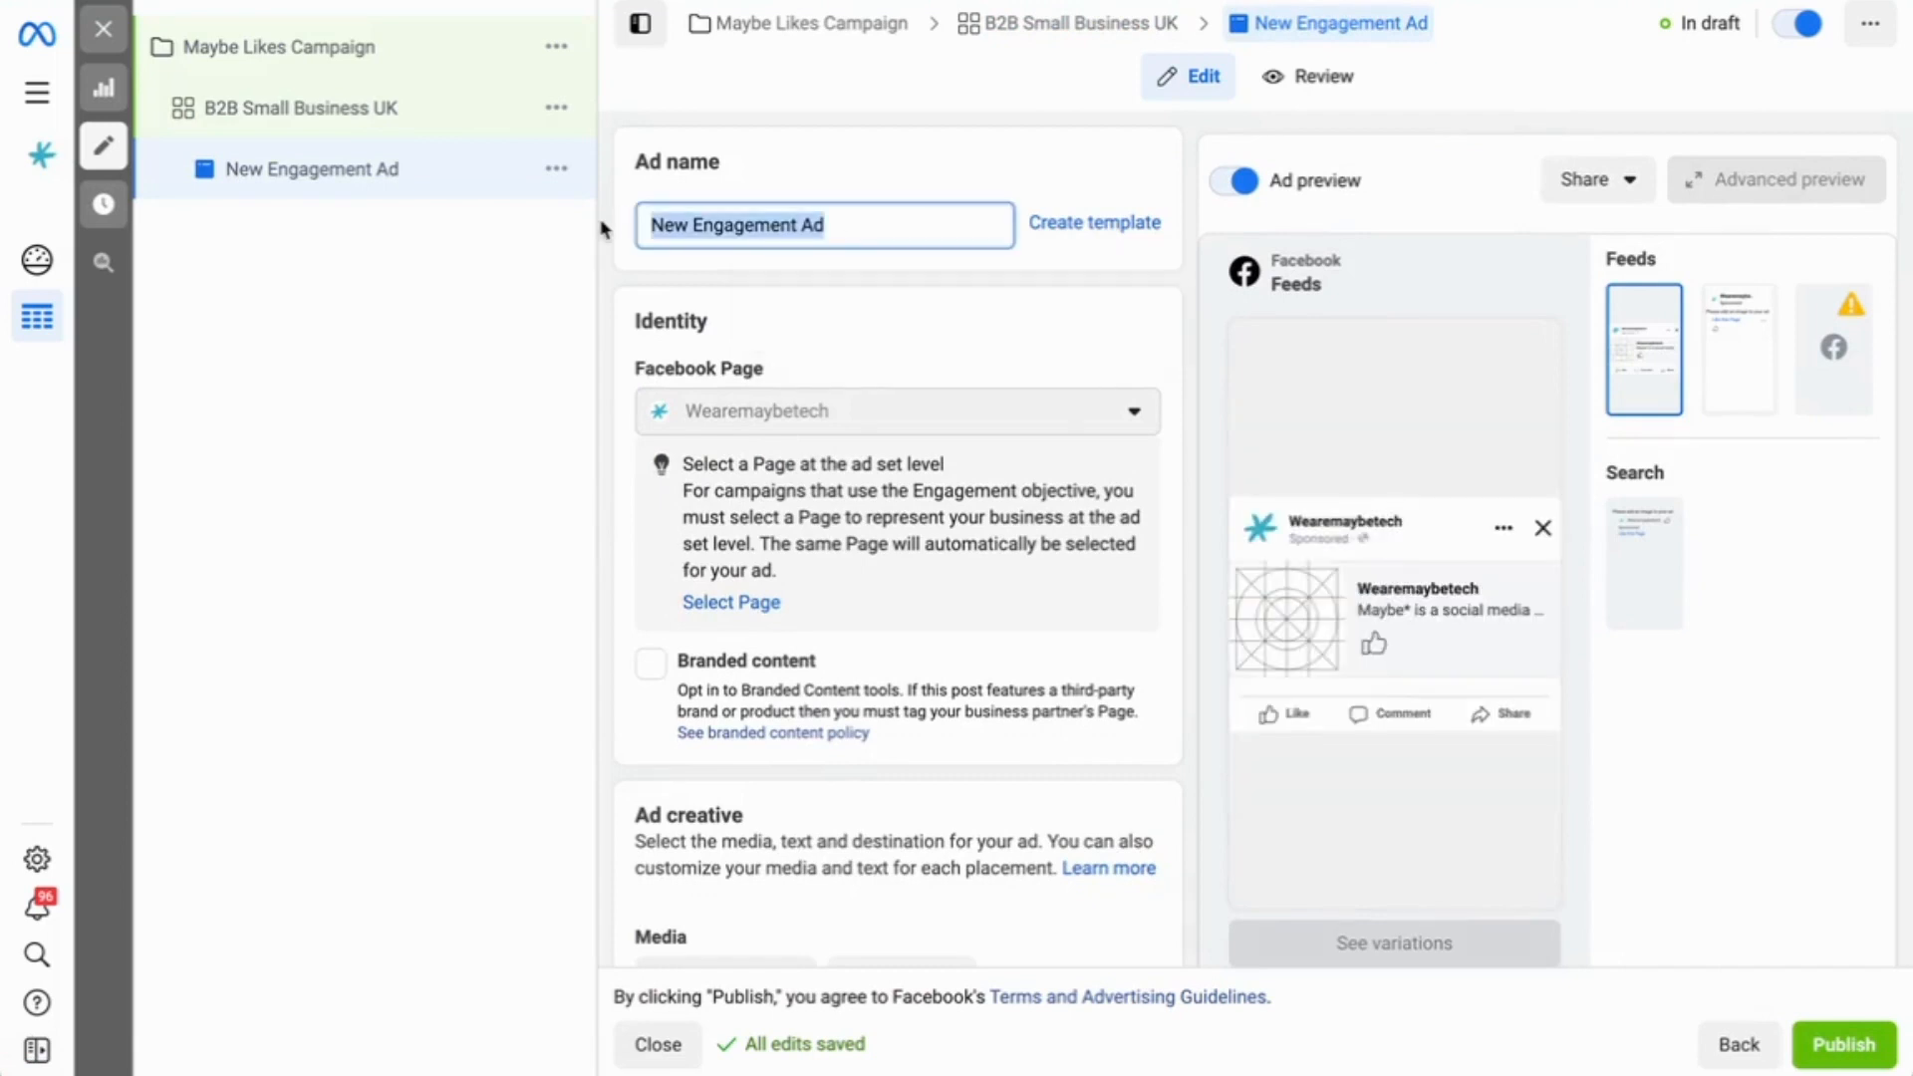
pyautogui.write('Likes')
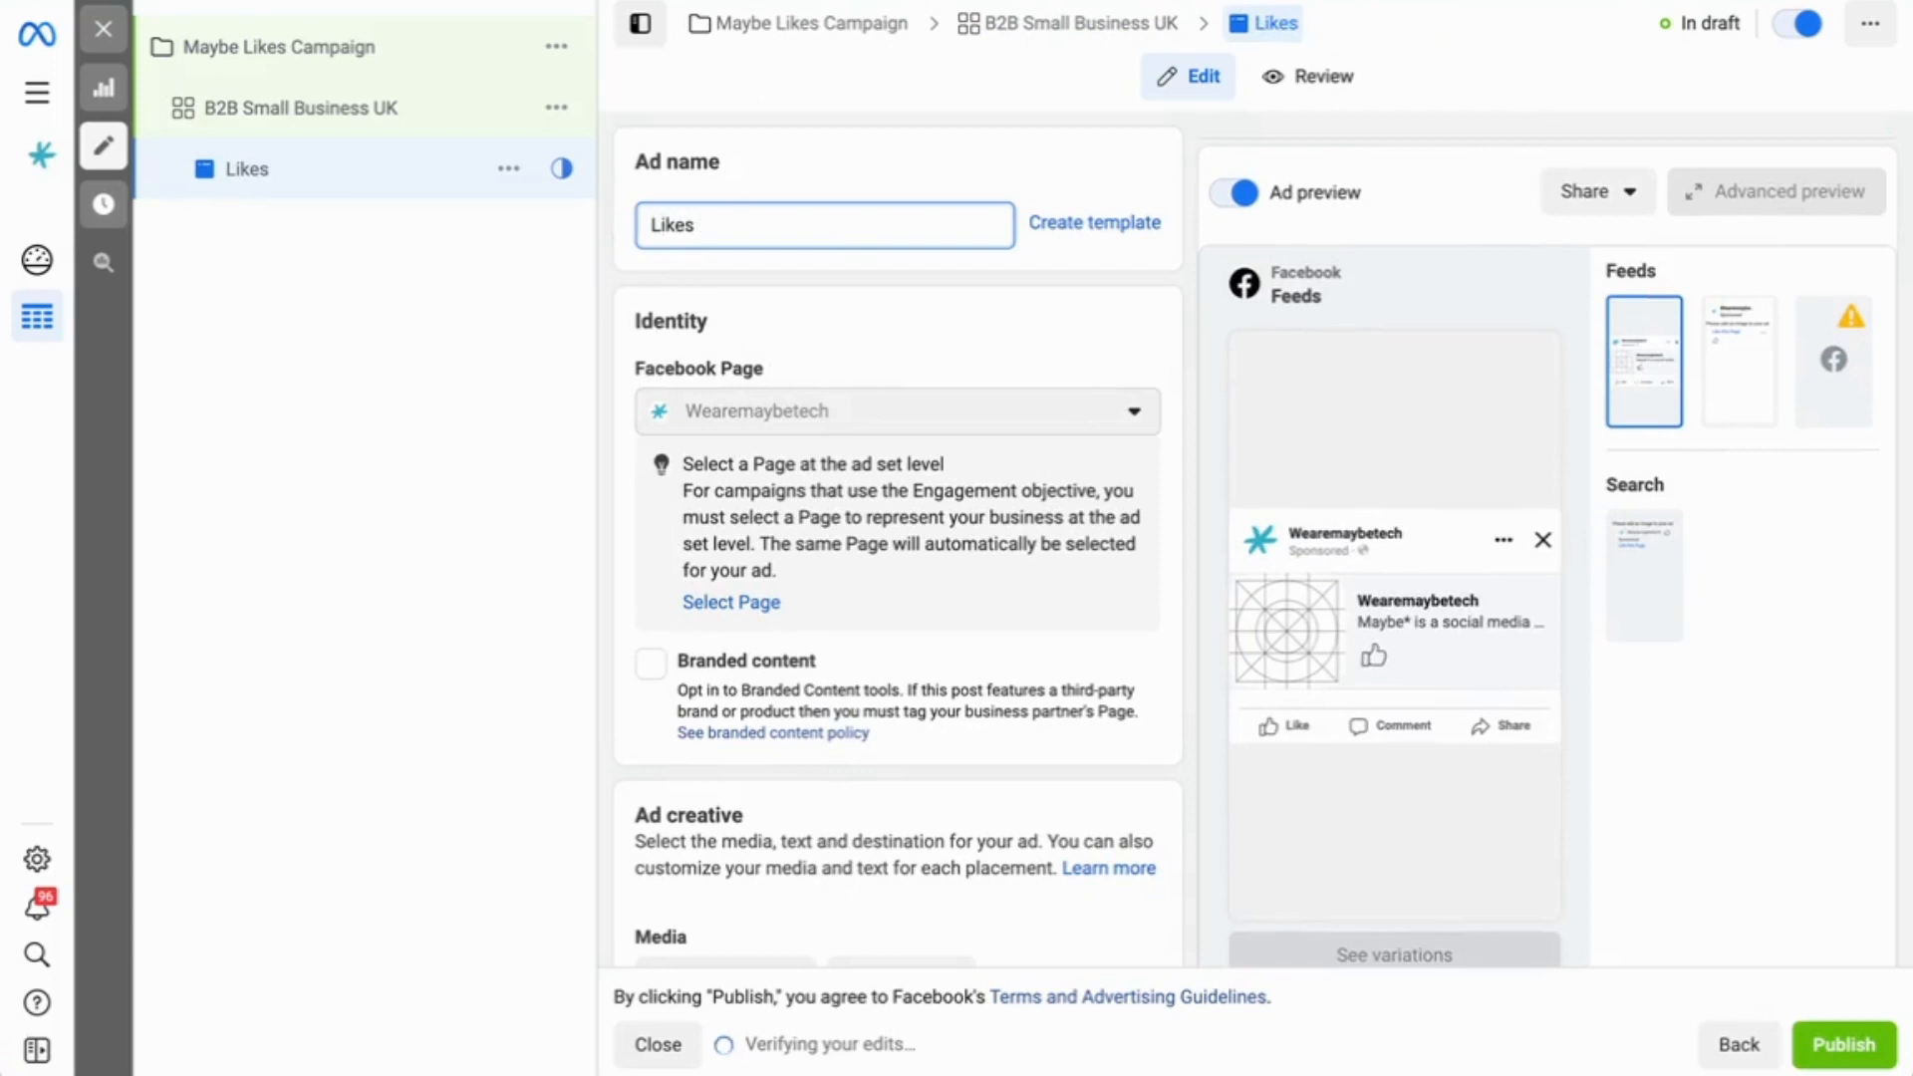
pyautogui.write(' Ad')
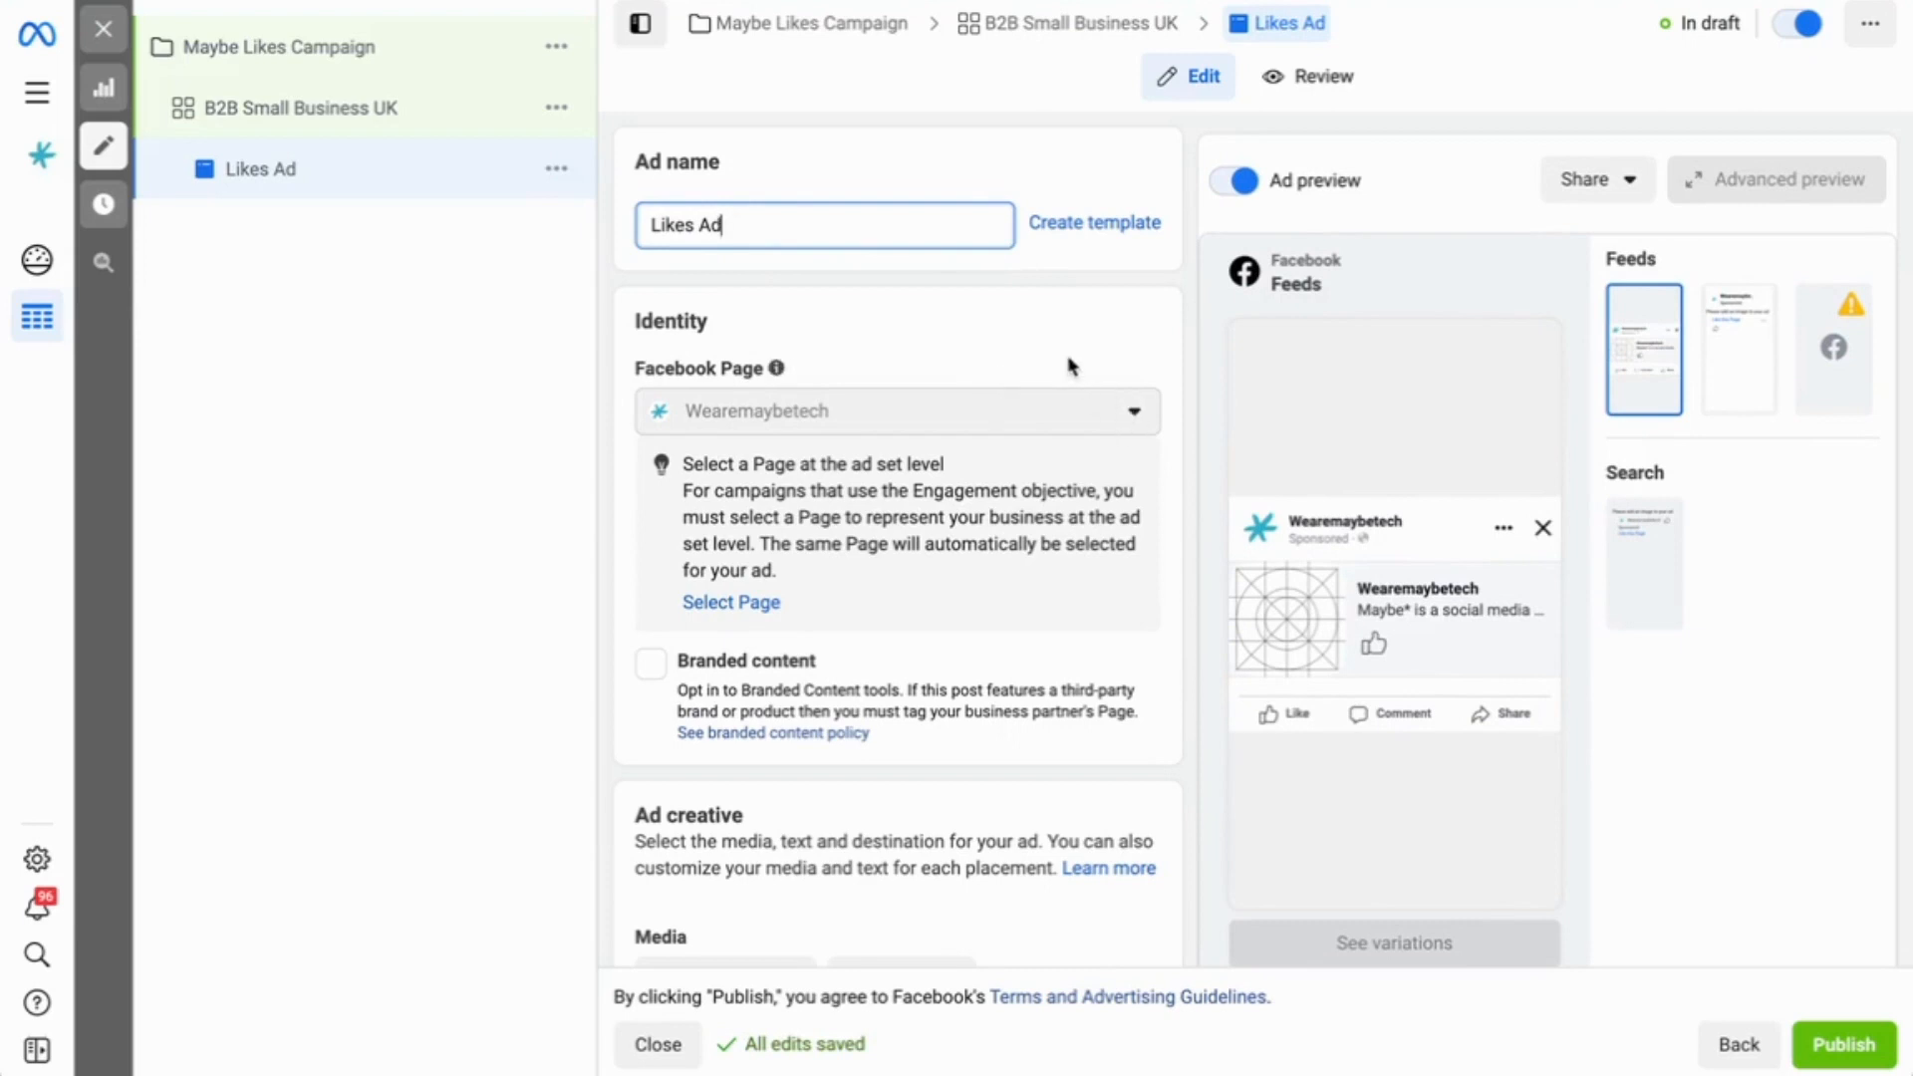
# Add the 720 × 720 page video of the man in an apron, captioned "Our reach has more than doubled in a week", as the ad's media.
pyautogui.scroll(-2, 1071, 367)
pyautogui.scroll(-4, 1069, 367)
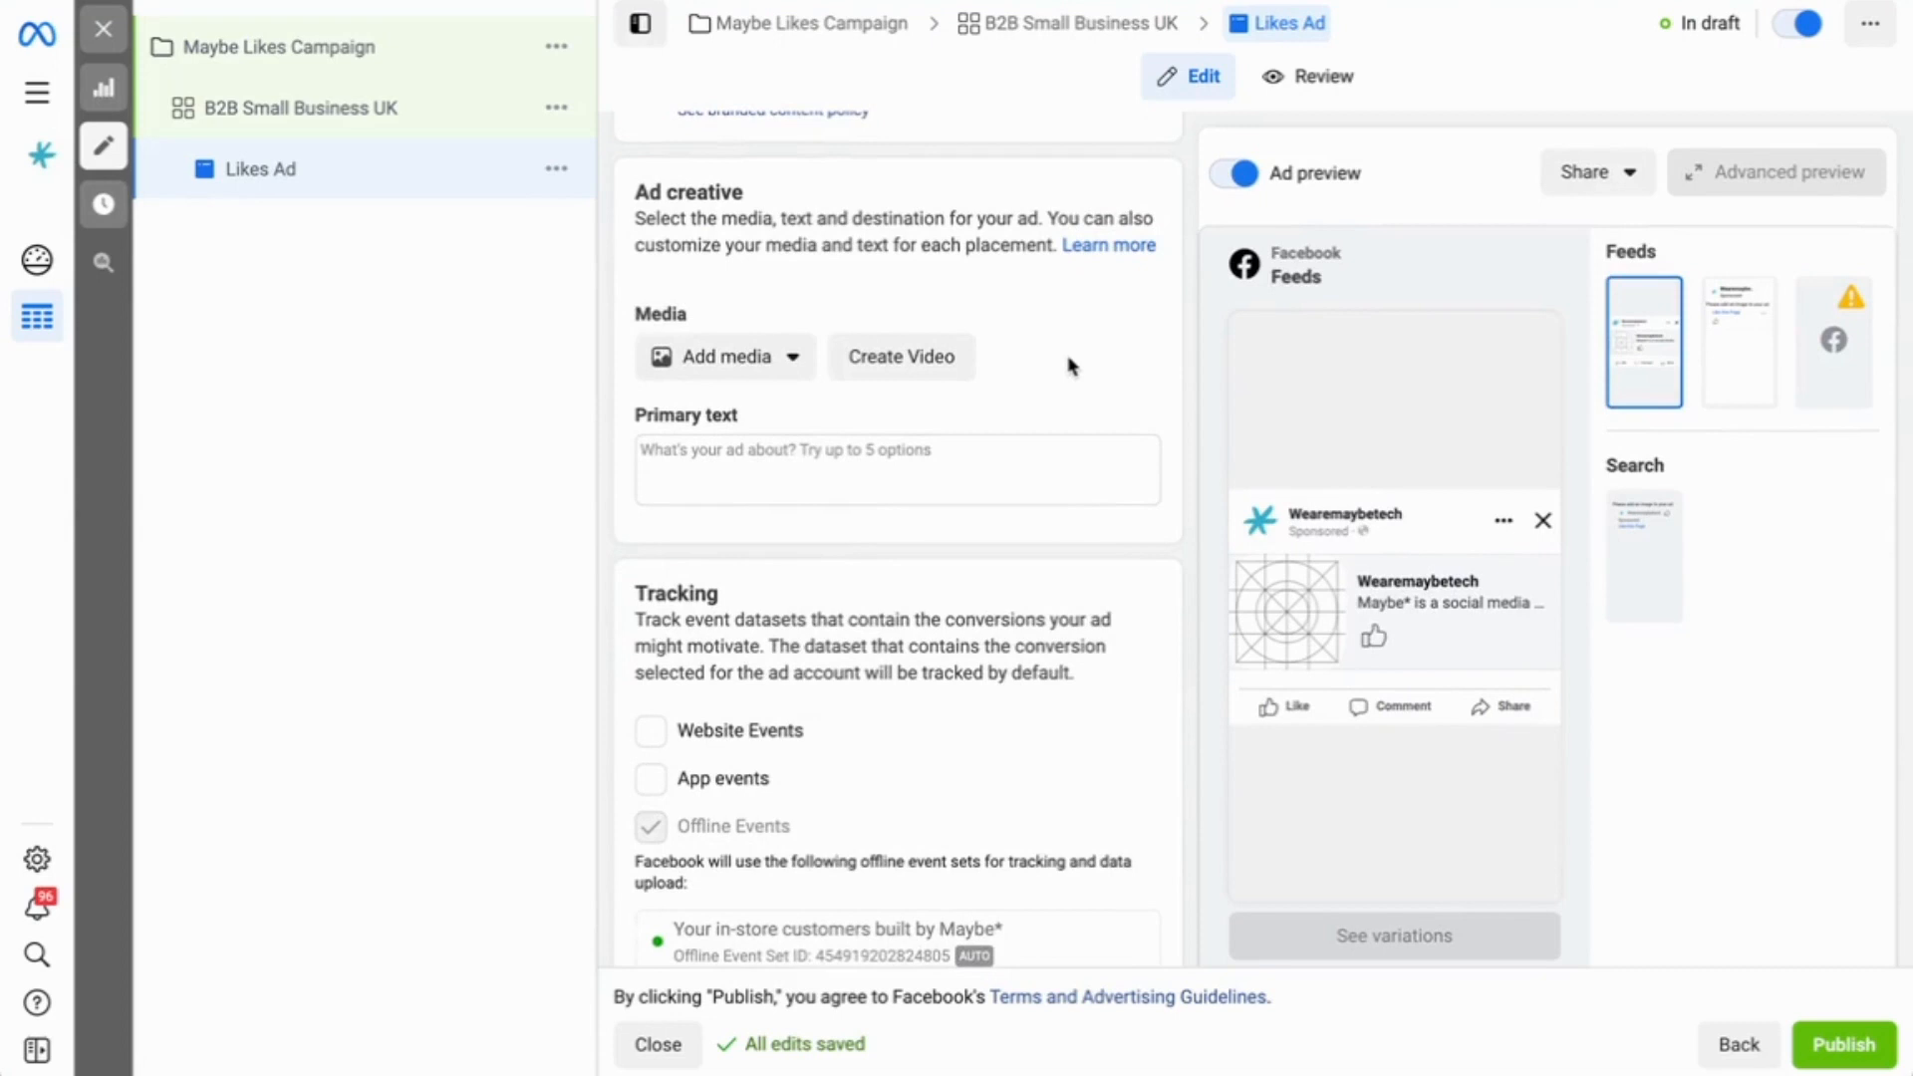
pyautogui.click(792, 360)
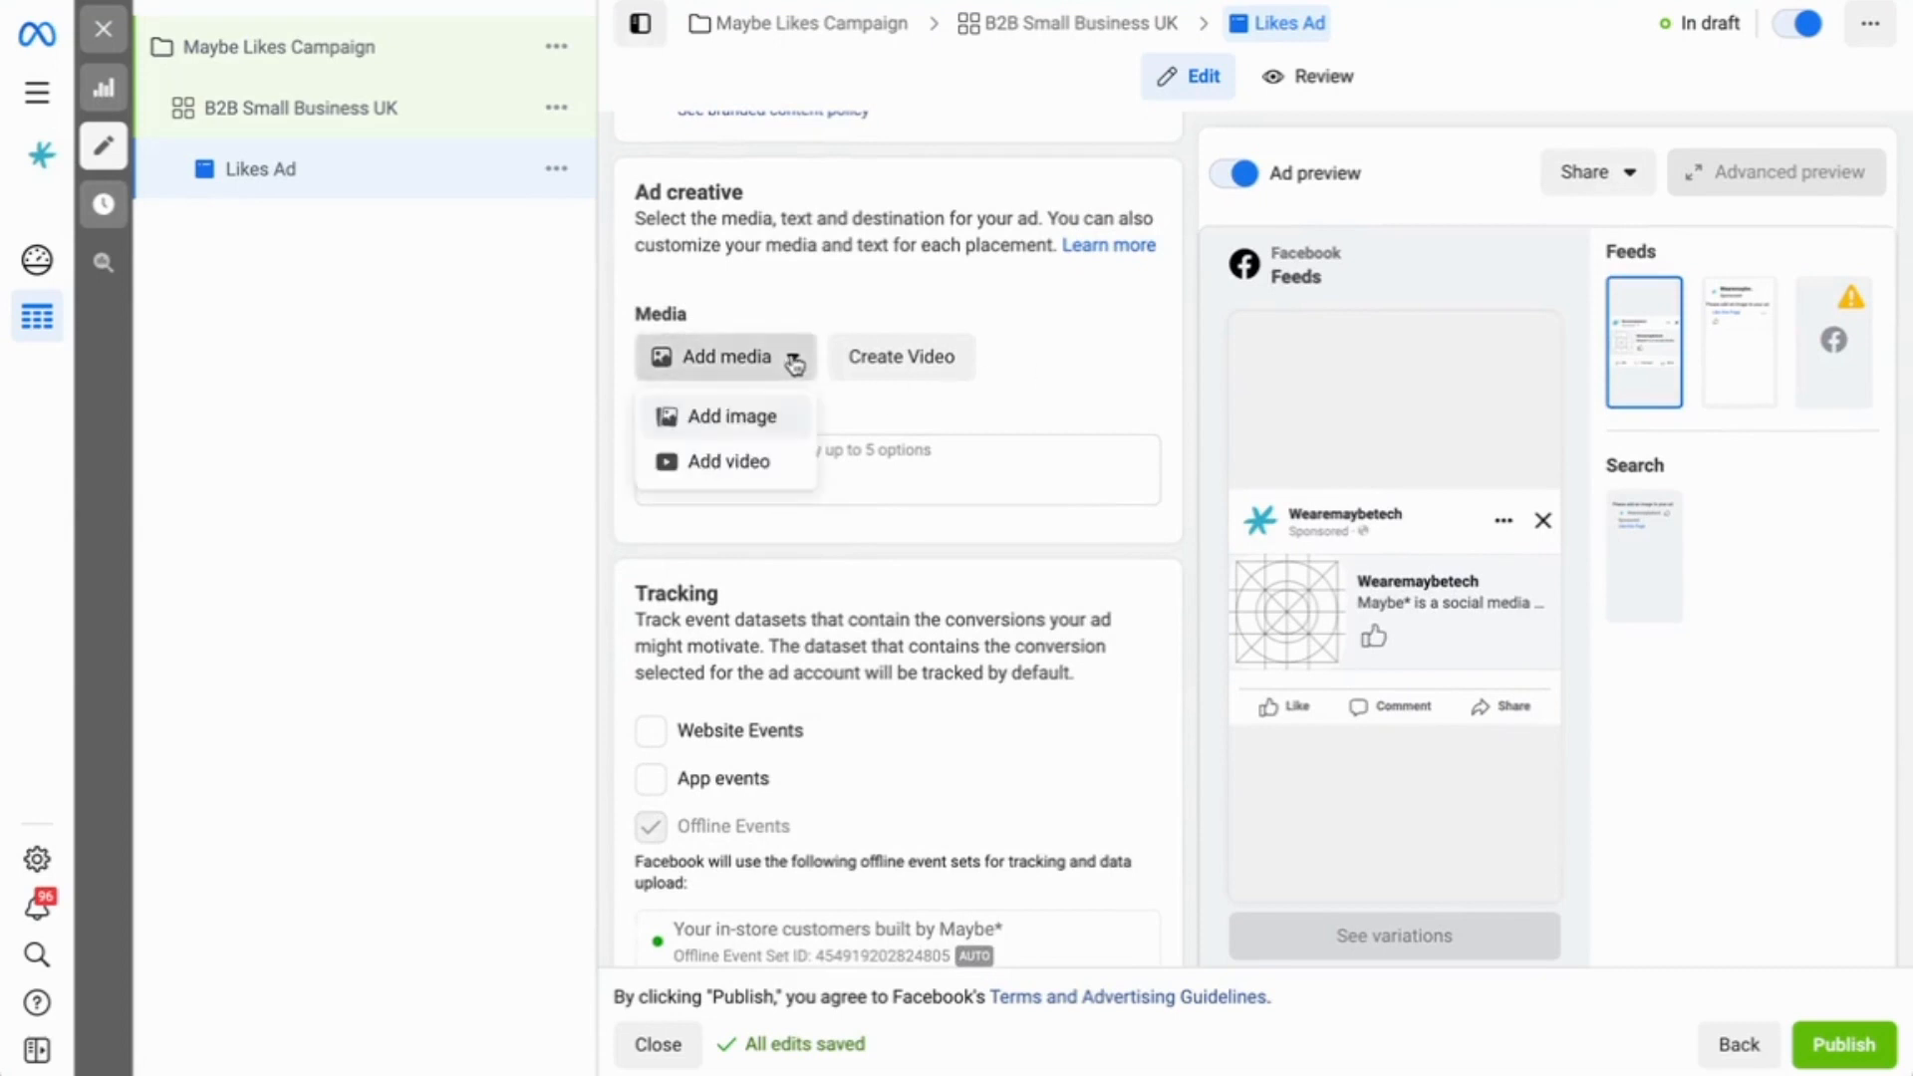
pyautogui.click(743, 464)
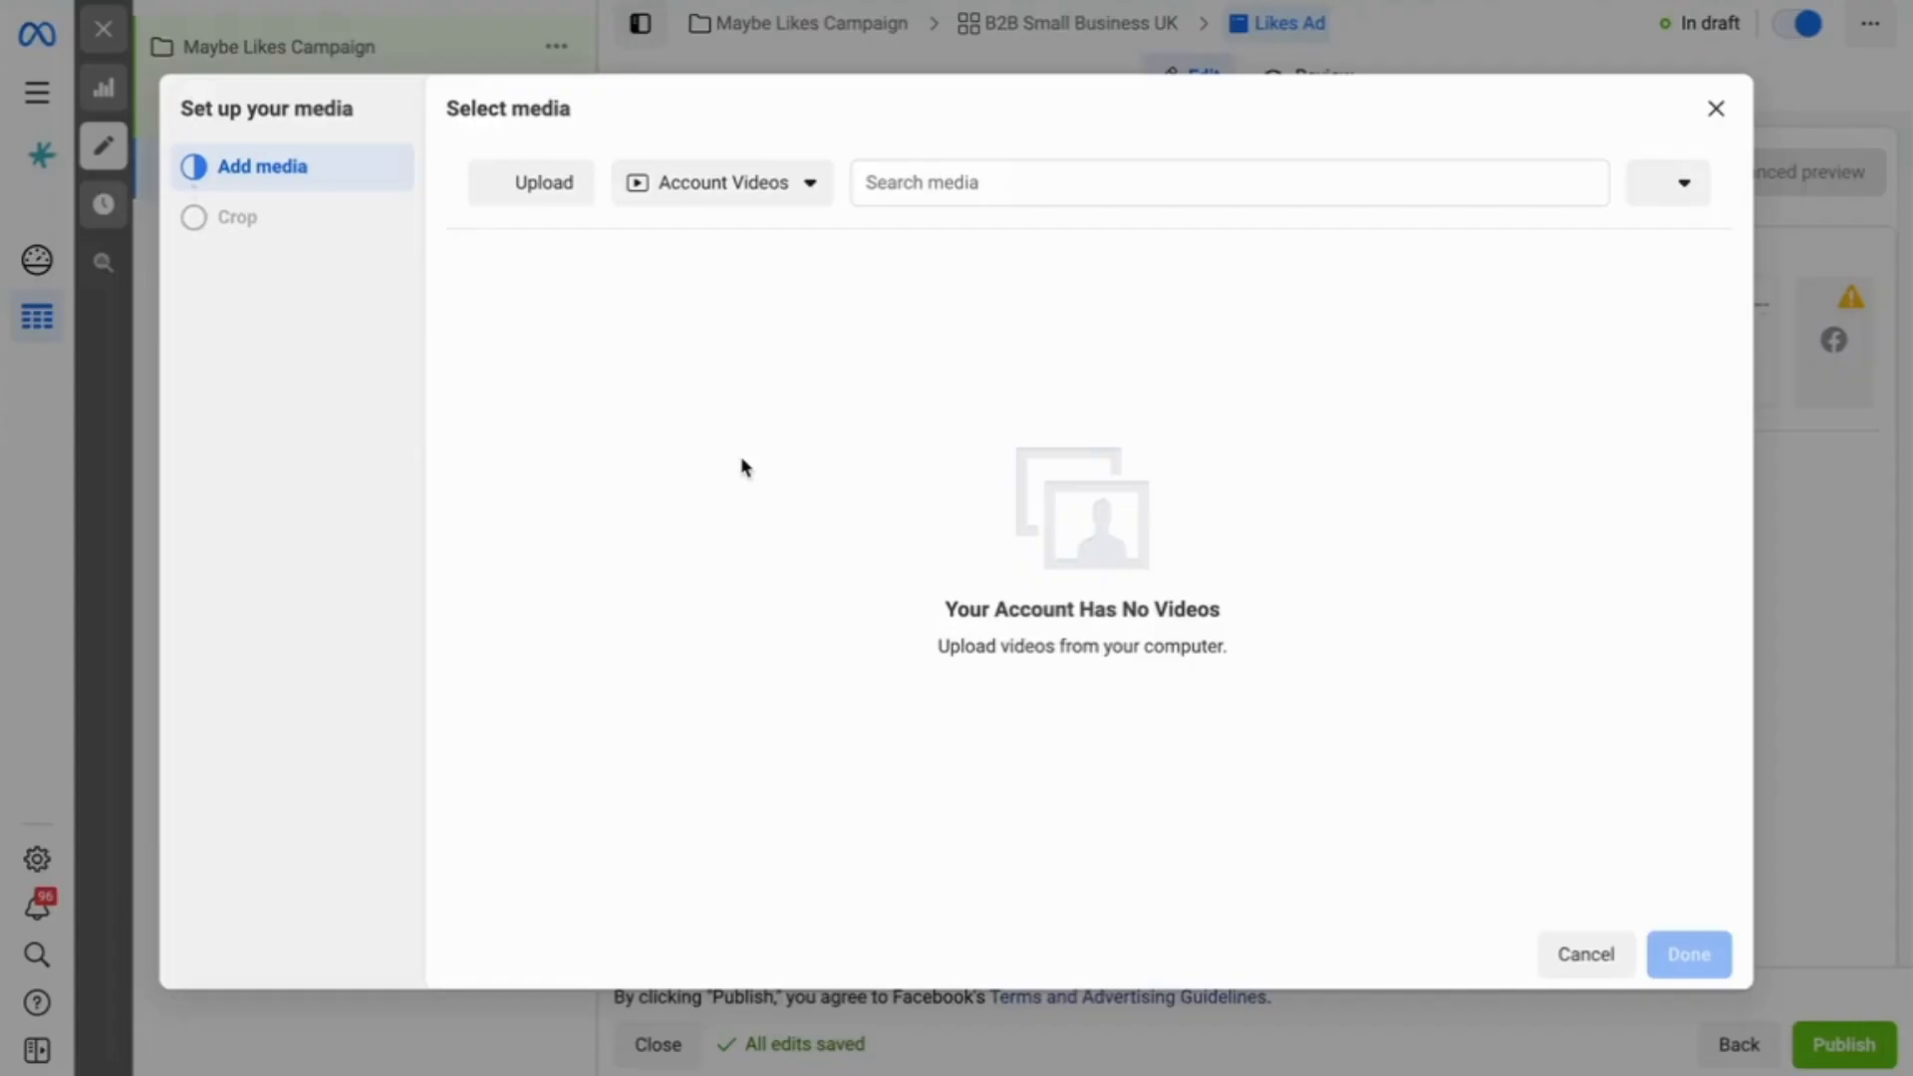
pyautogui.click(809, 185)
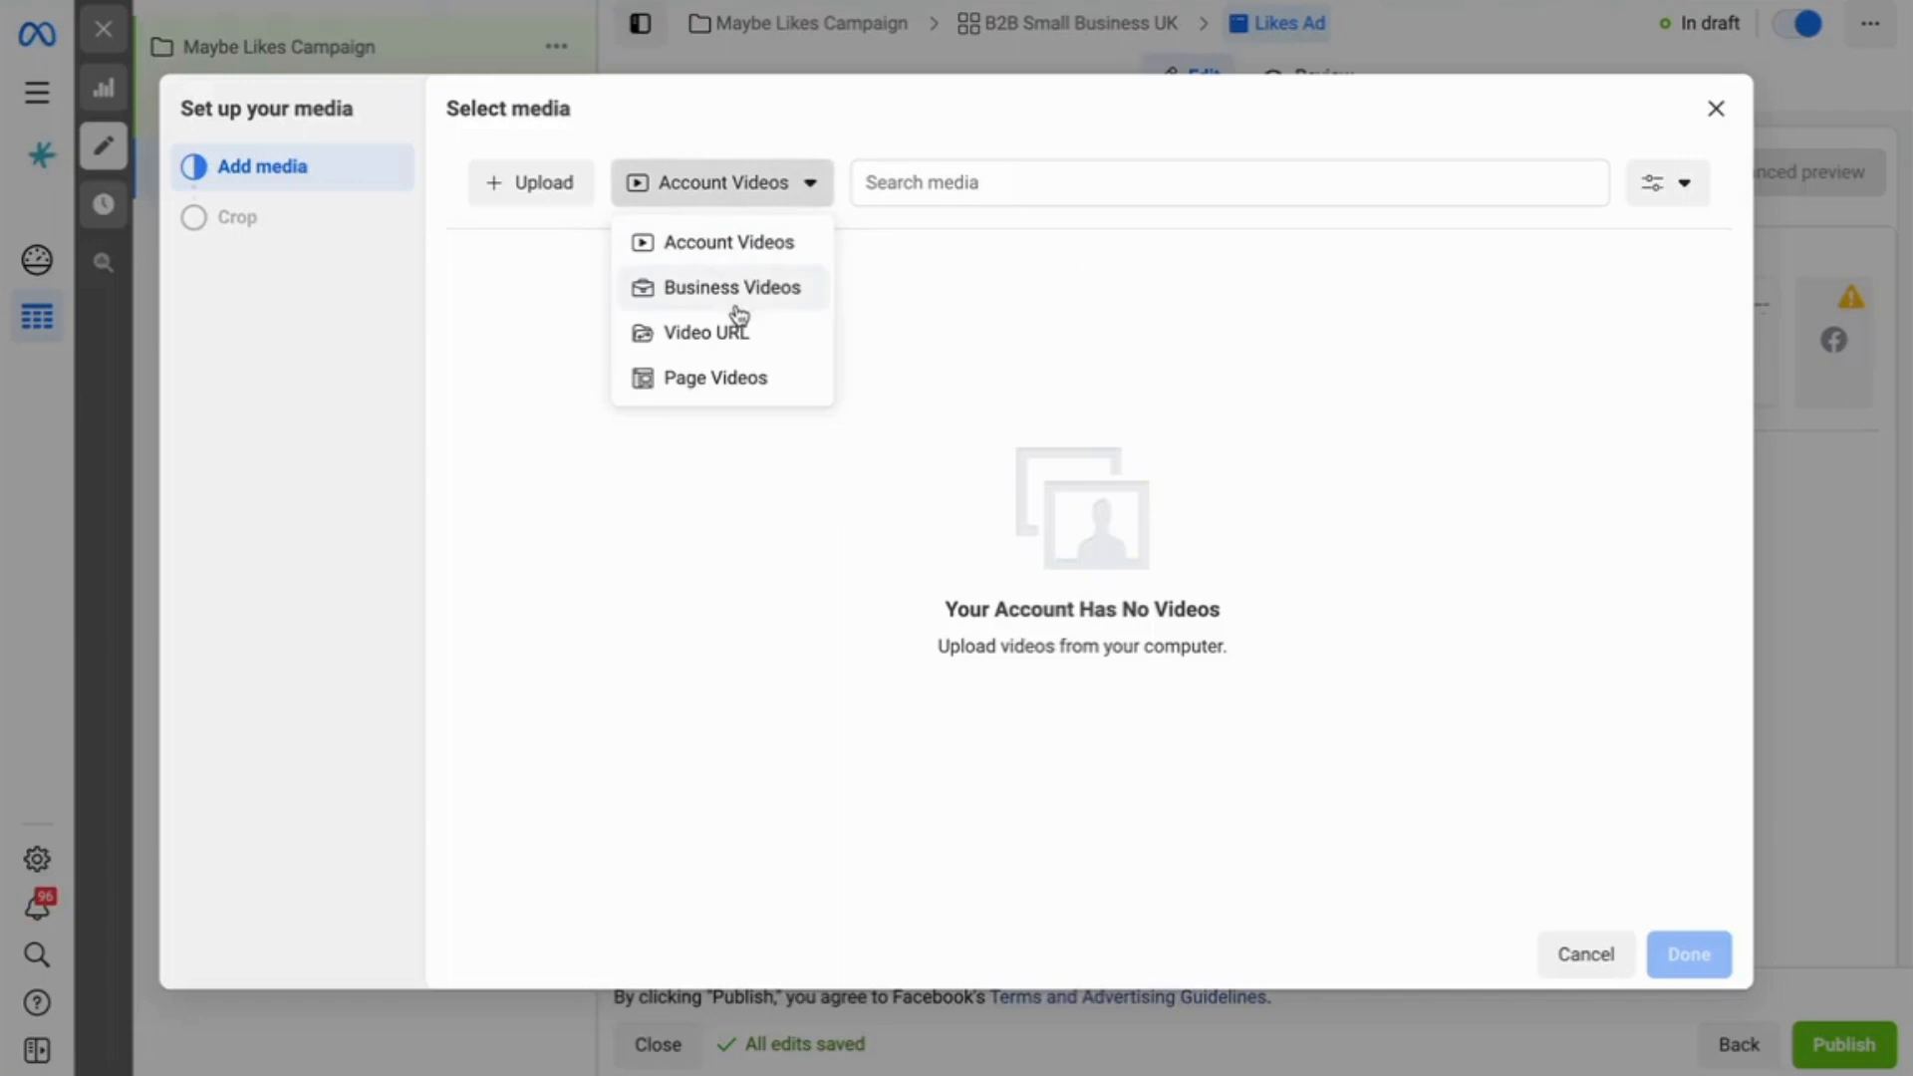
pyautogui.click(725, 384)
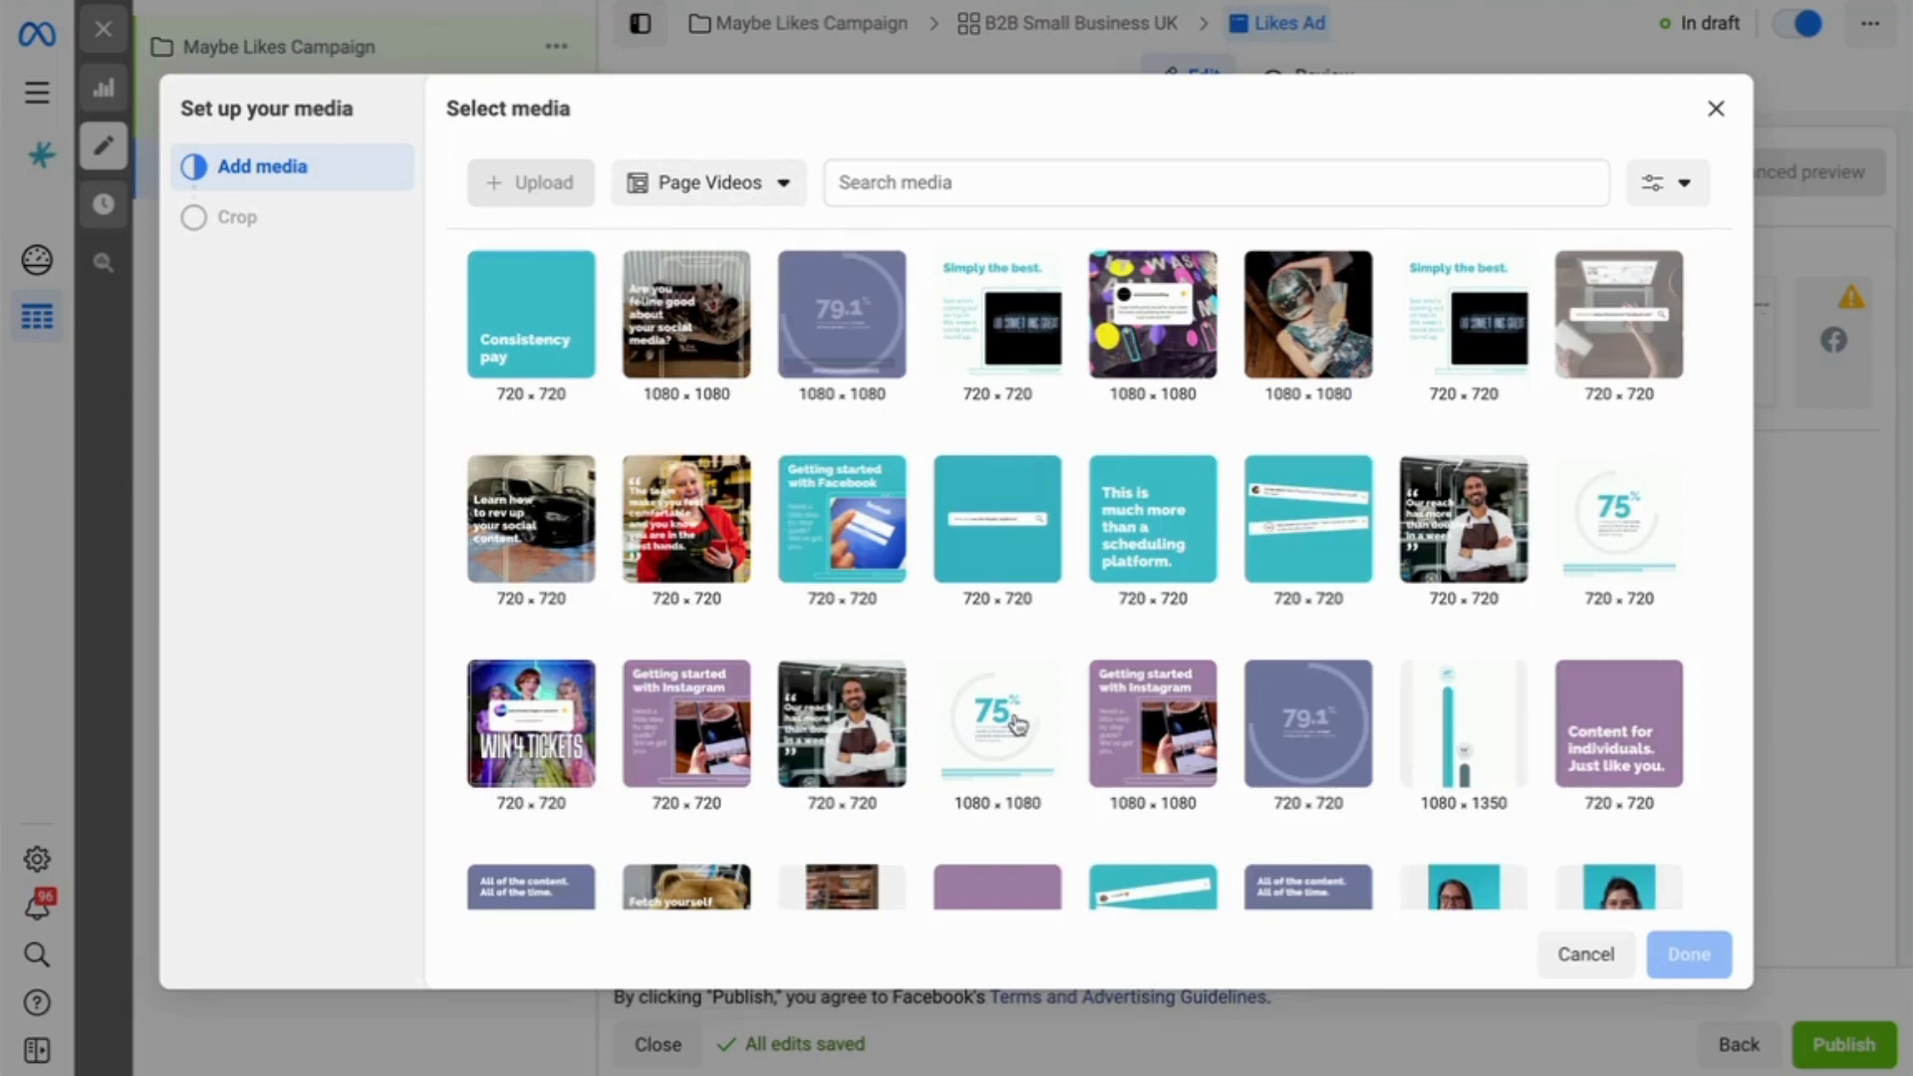
pyautogui.click(1478, 543)
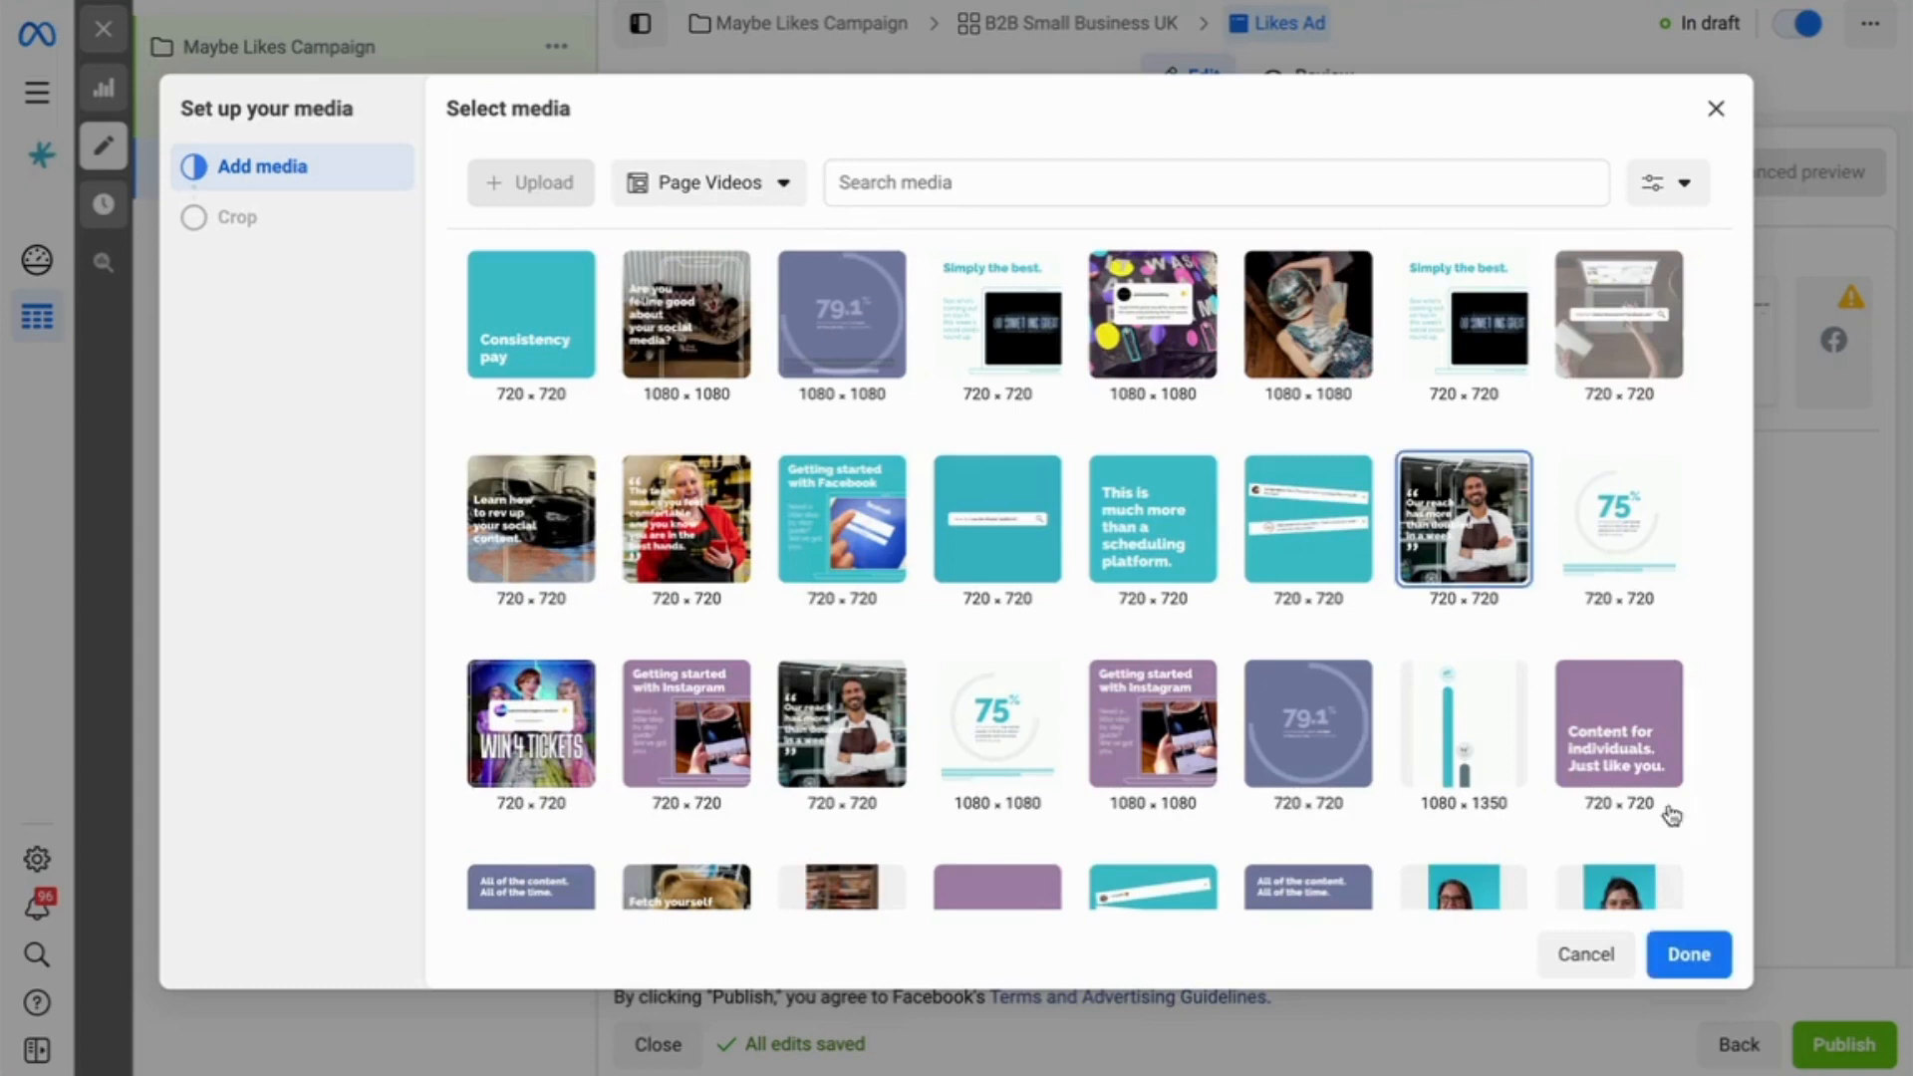
pyautogui.click(1696, 965)
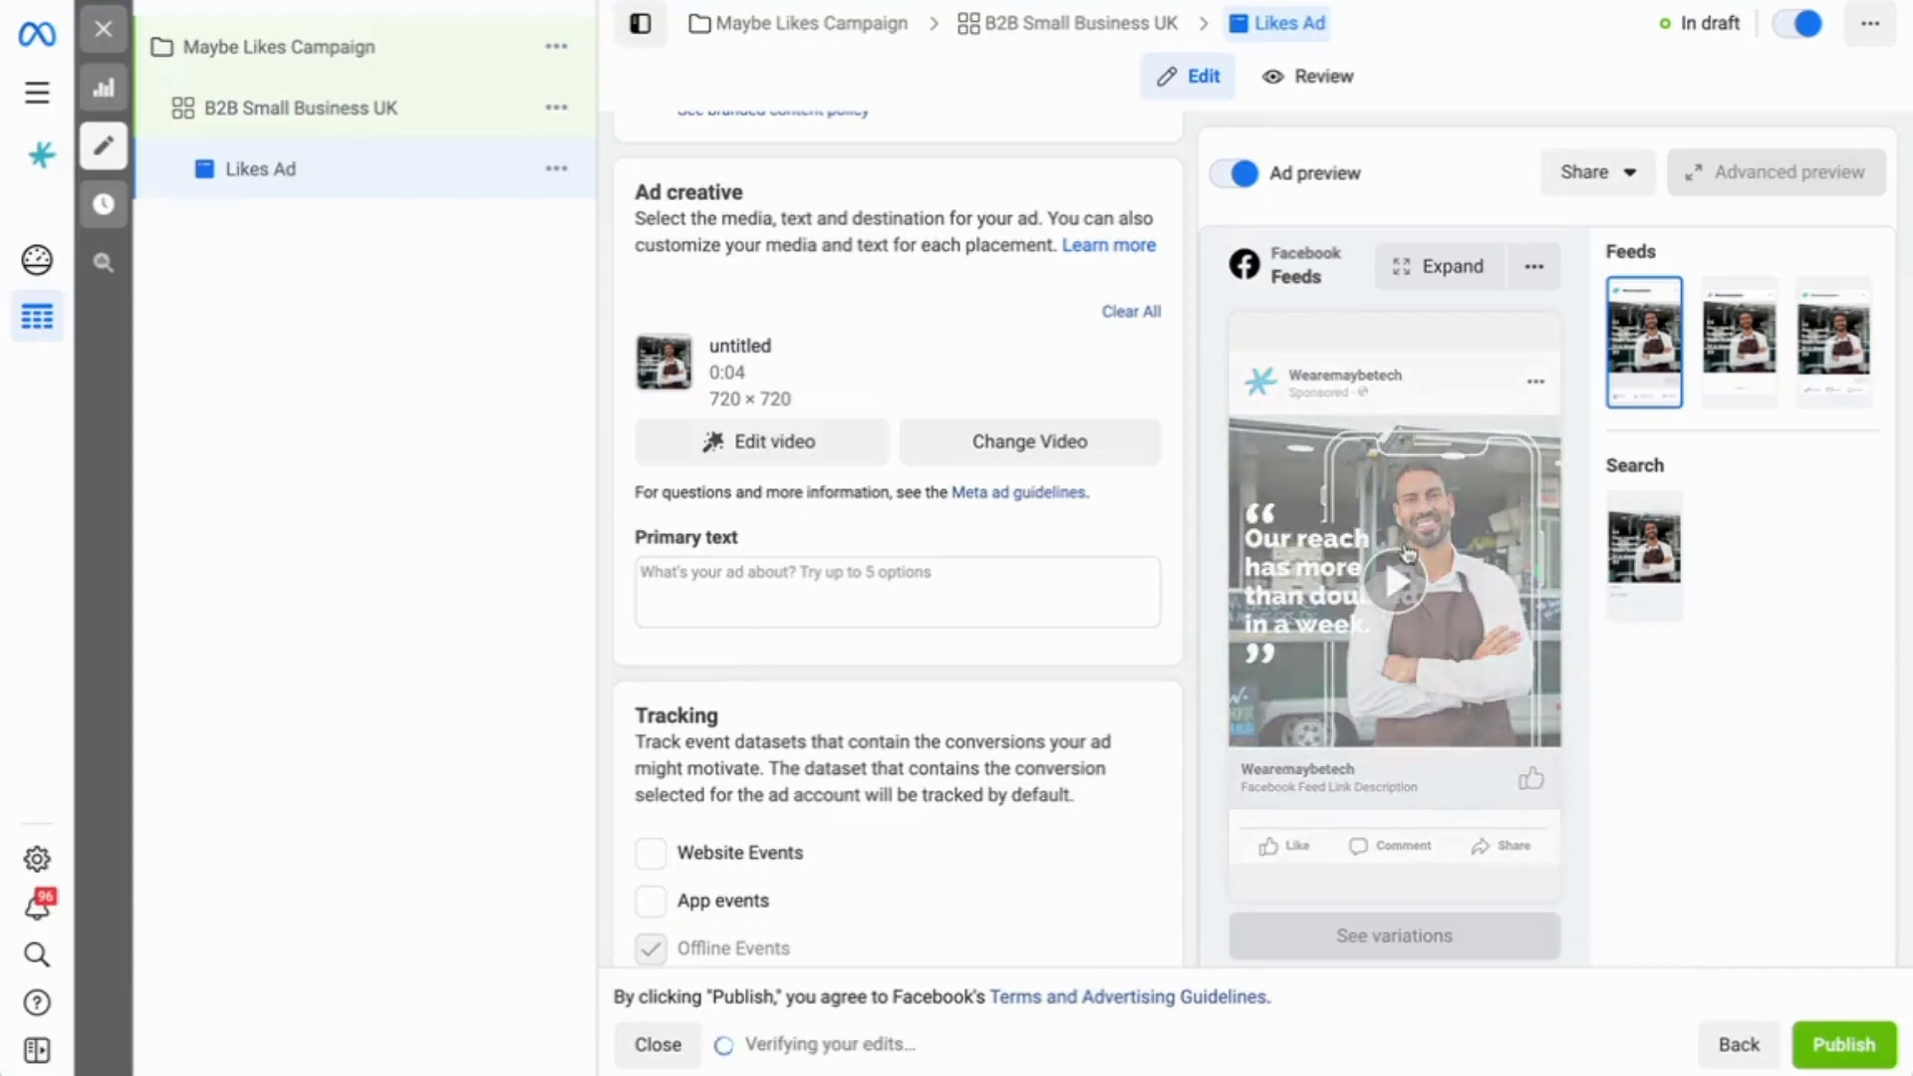
# Copy the primary text from TextEdit: "Our customers share their social media success stories from using Maybe*. Follow for inspiration & insights for your business growth with social.".
pyautogui.click(764, 578)
pyautogui.moveTo(1239, 1055)
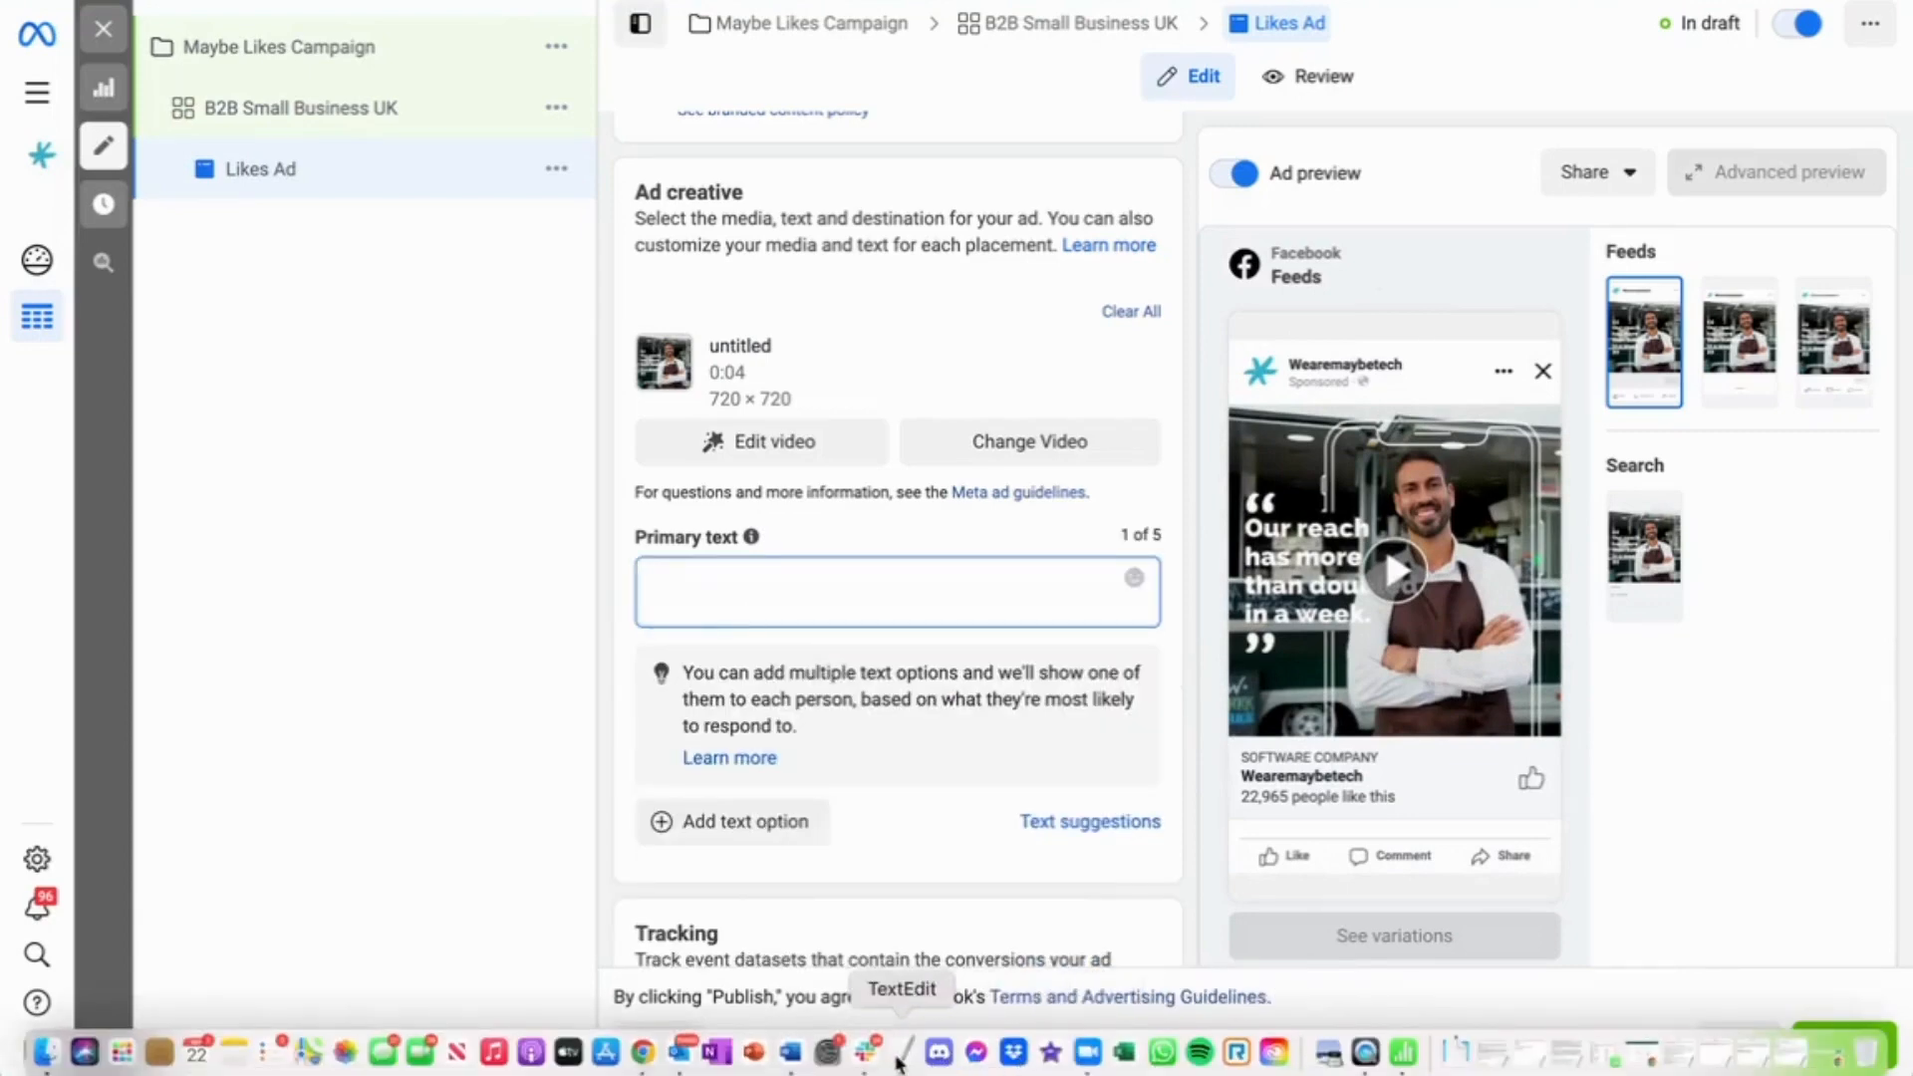
pyautogui.click(902, 1054)
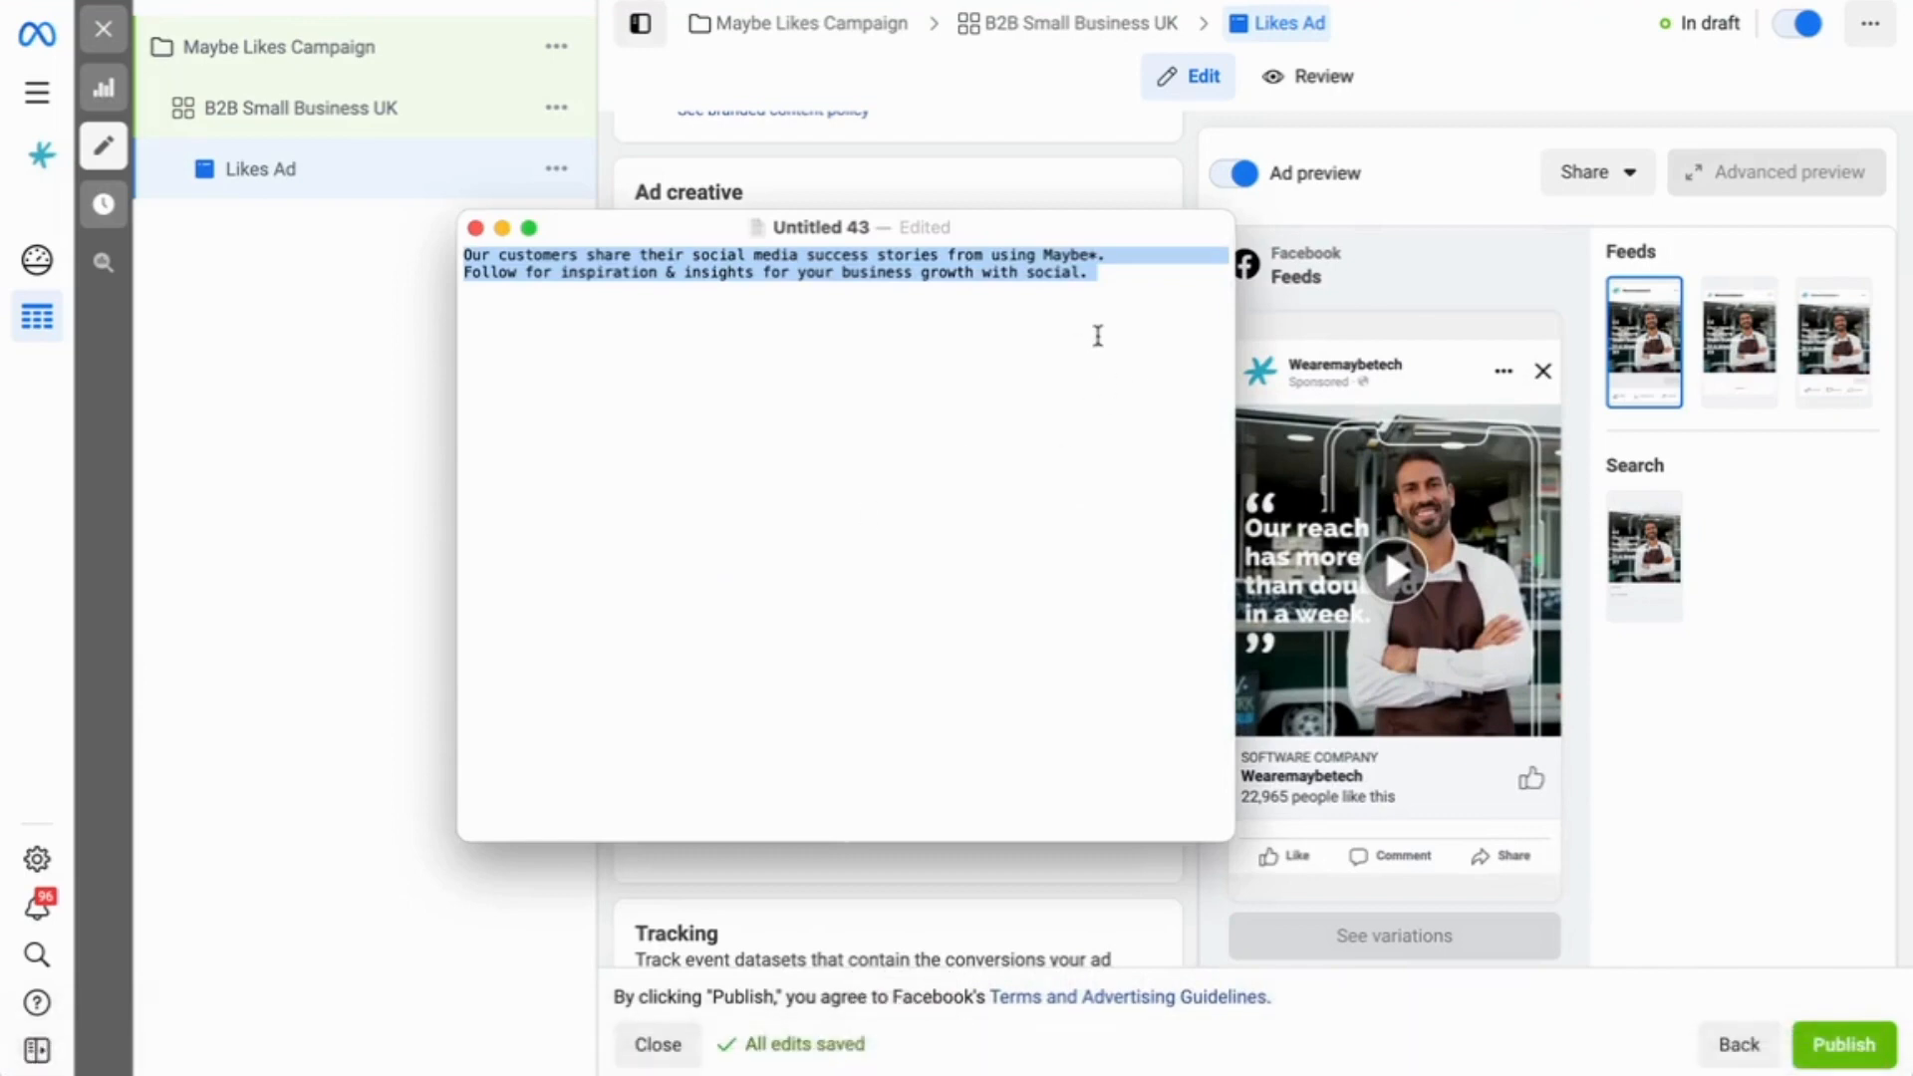
pyautogui.click(414, 534)
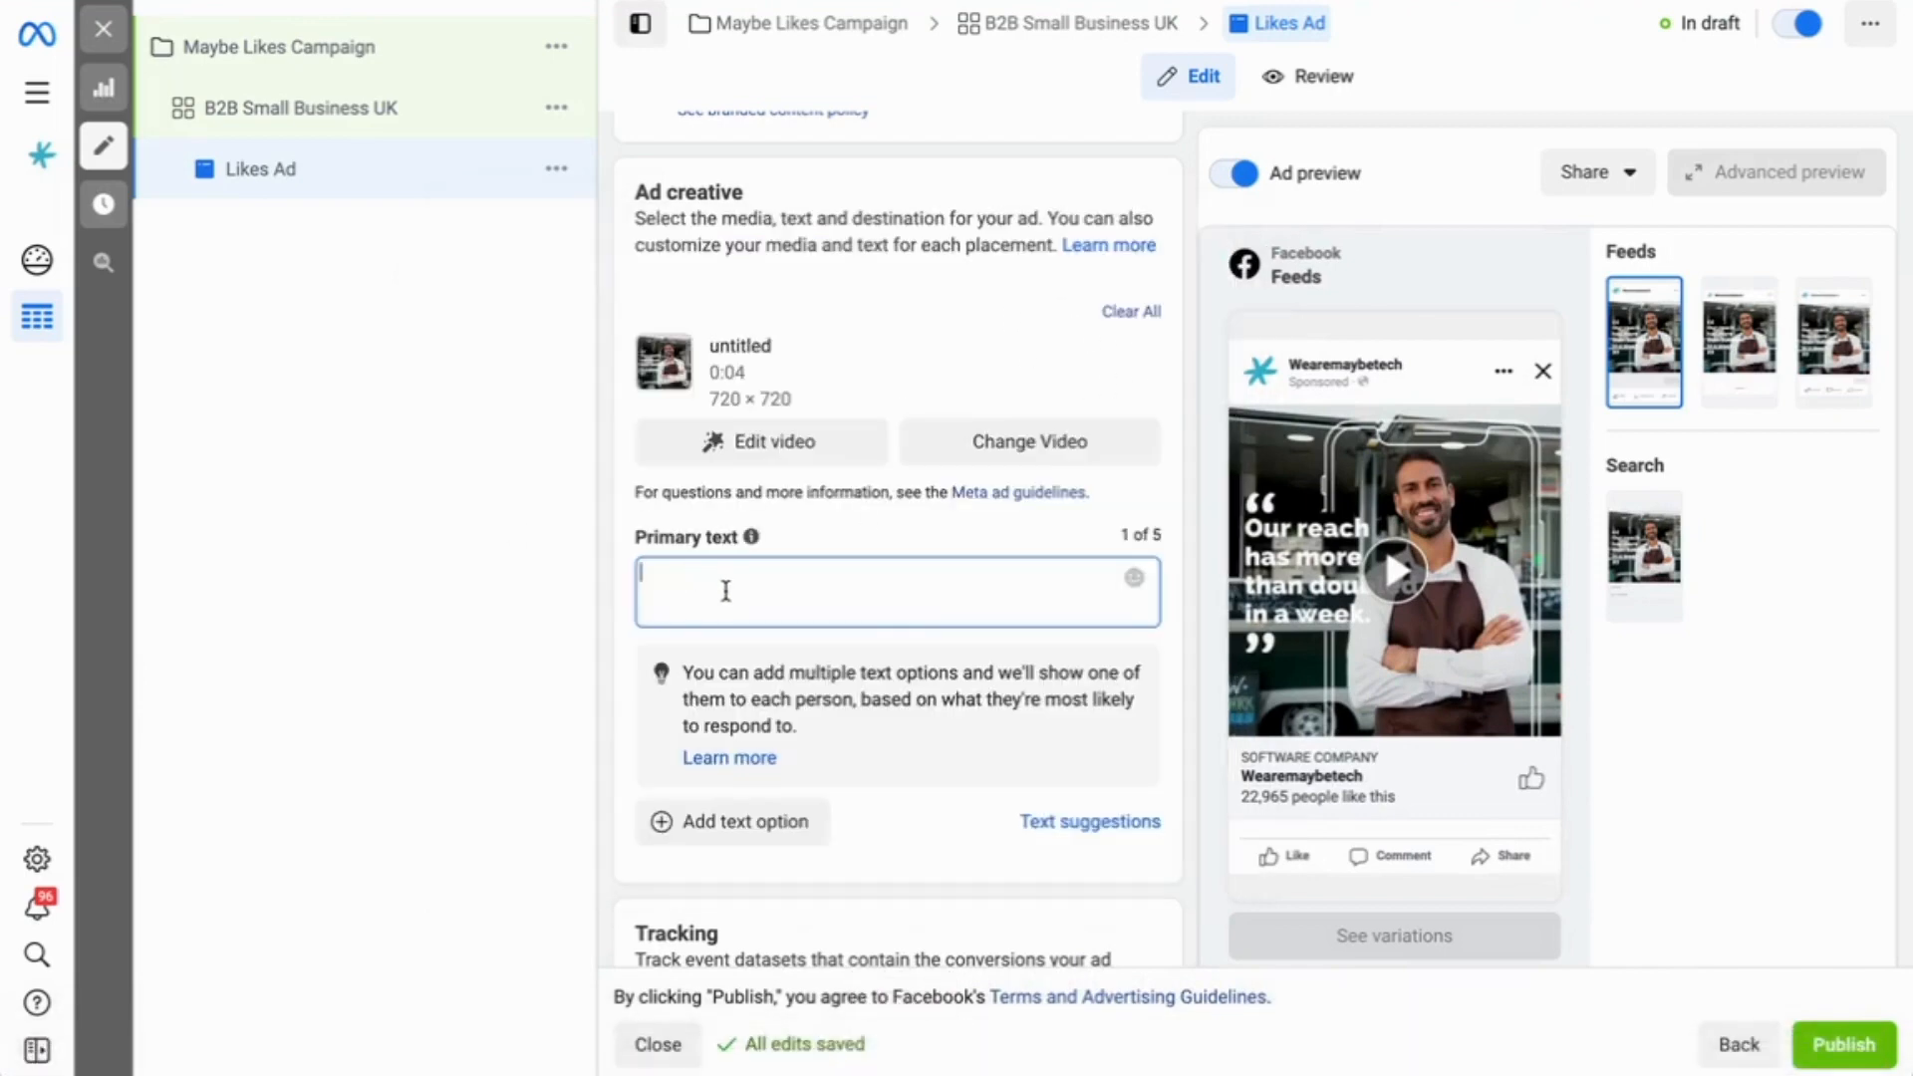
pyautogui.write('Our customers share their social media success stories from using Maybe*. Follow for inspiration & insights for your business growth with social.')
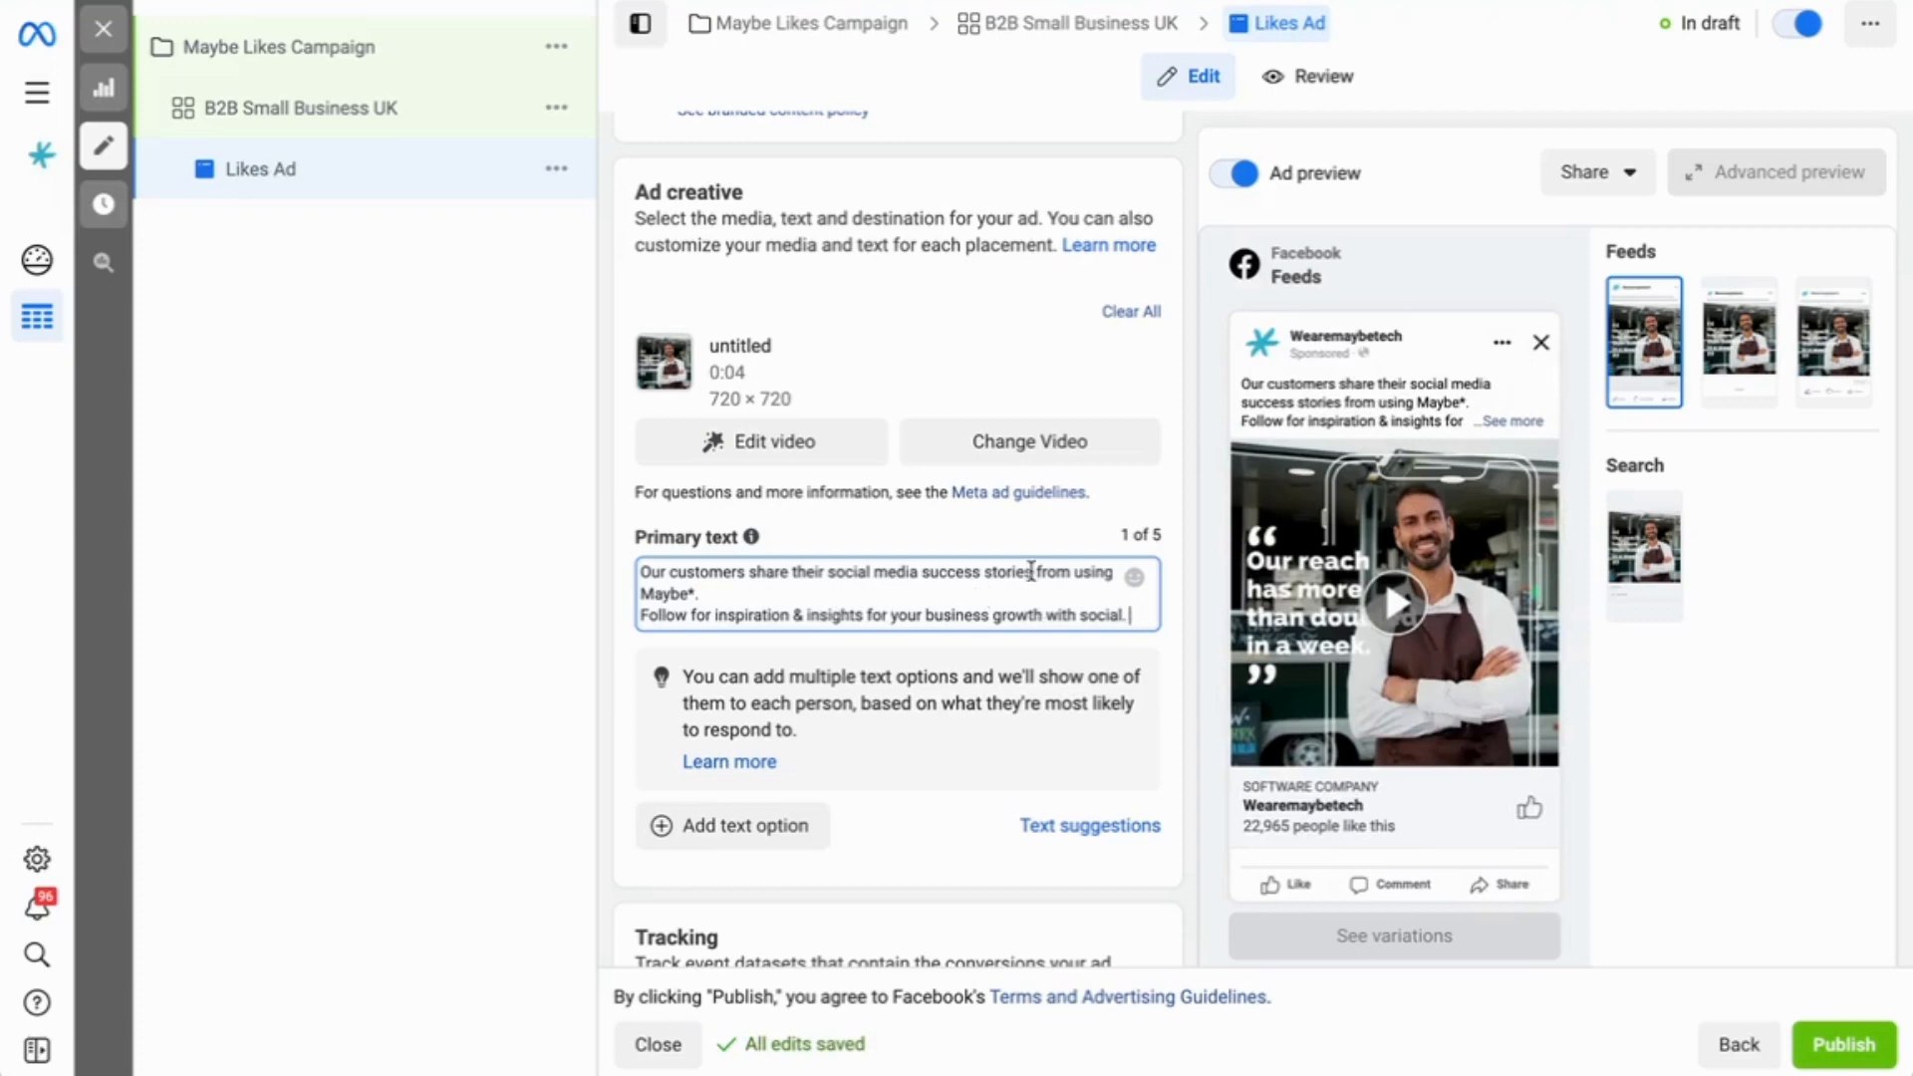
pyautogui.scroll(-2, 989, 662)
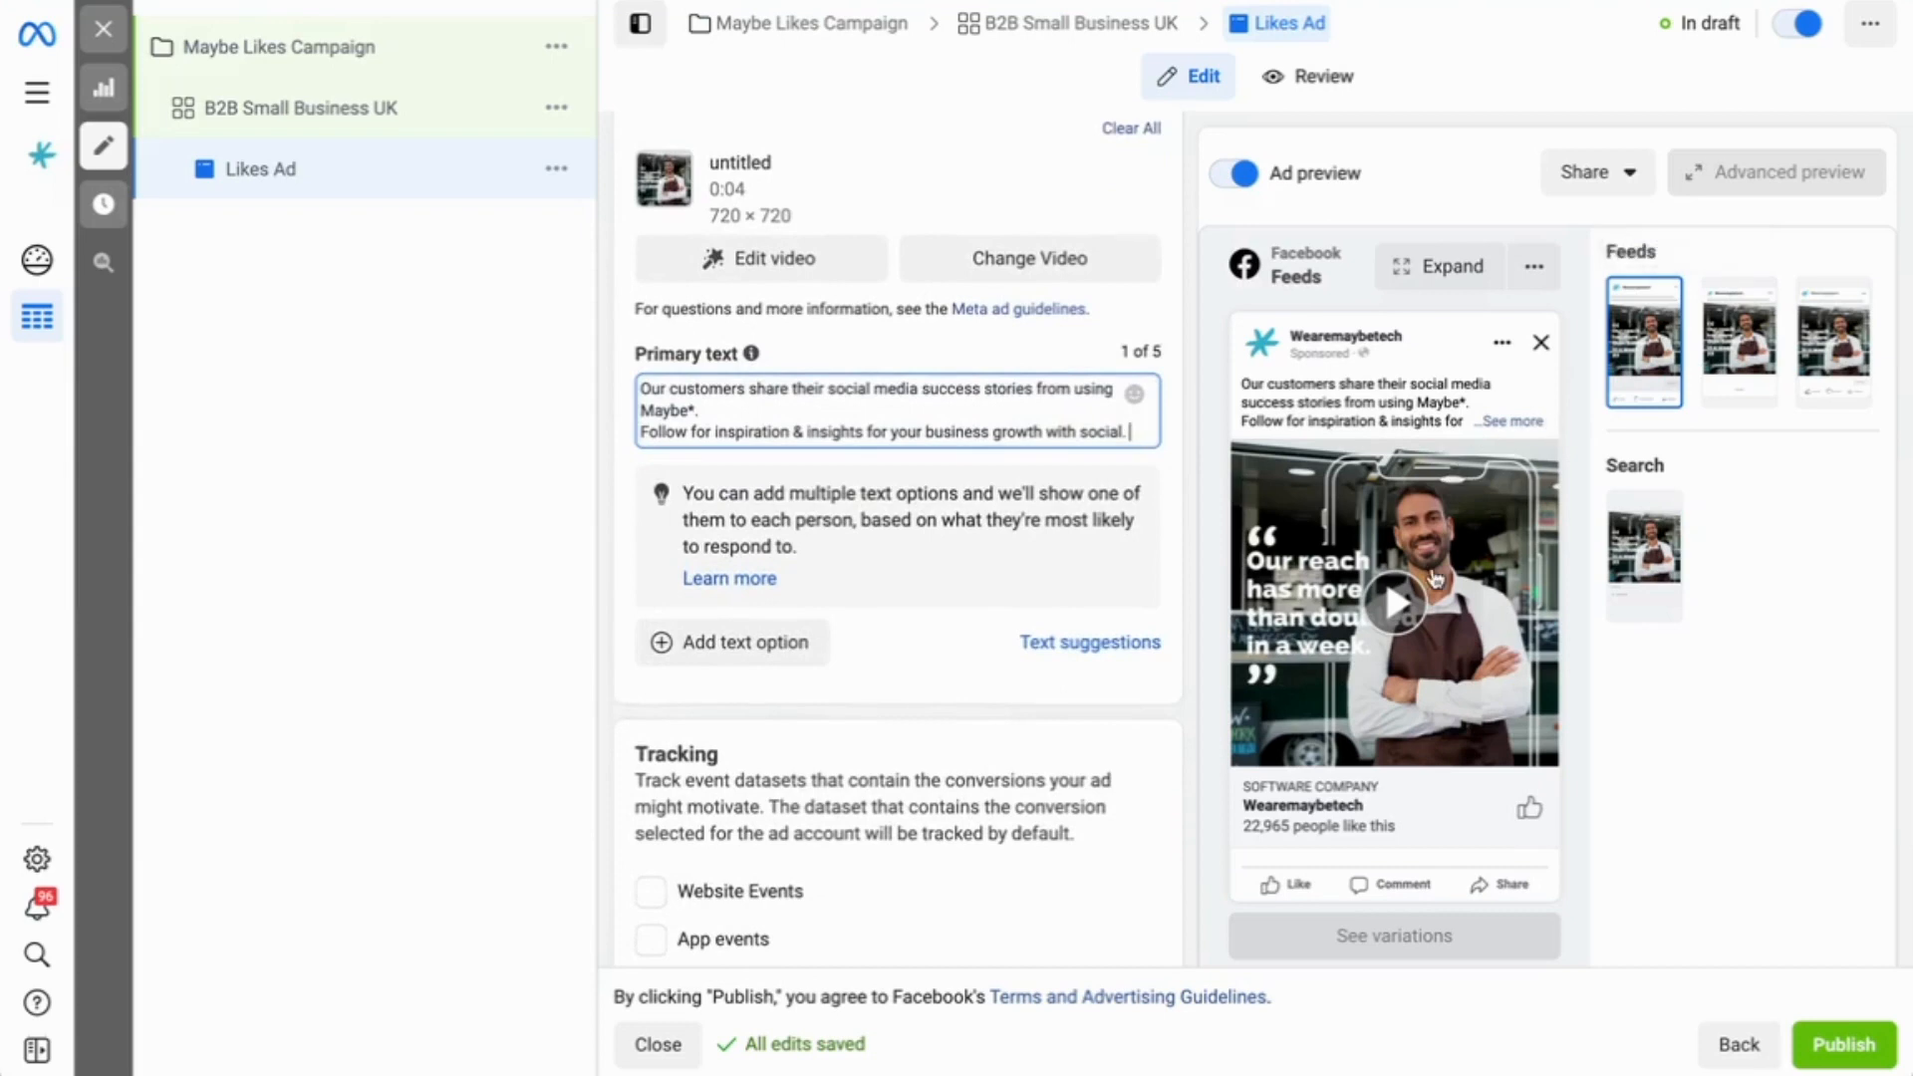
pyautogui.scroll(-1, 1435, 579)
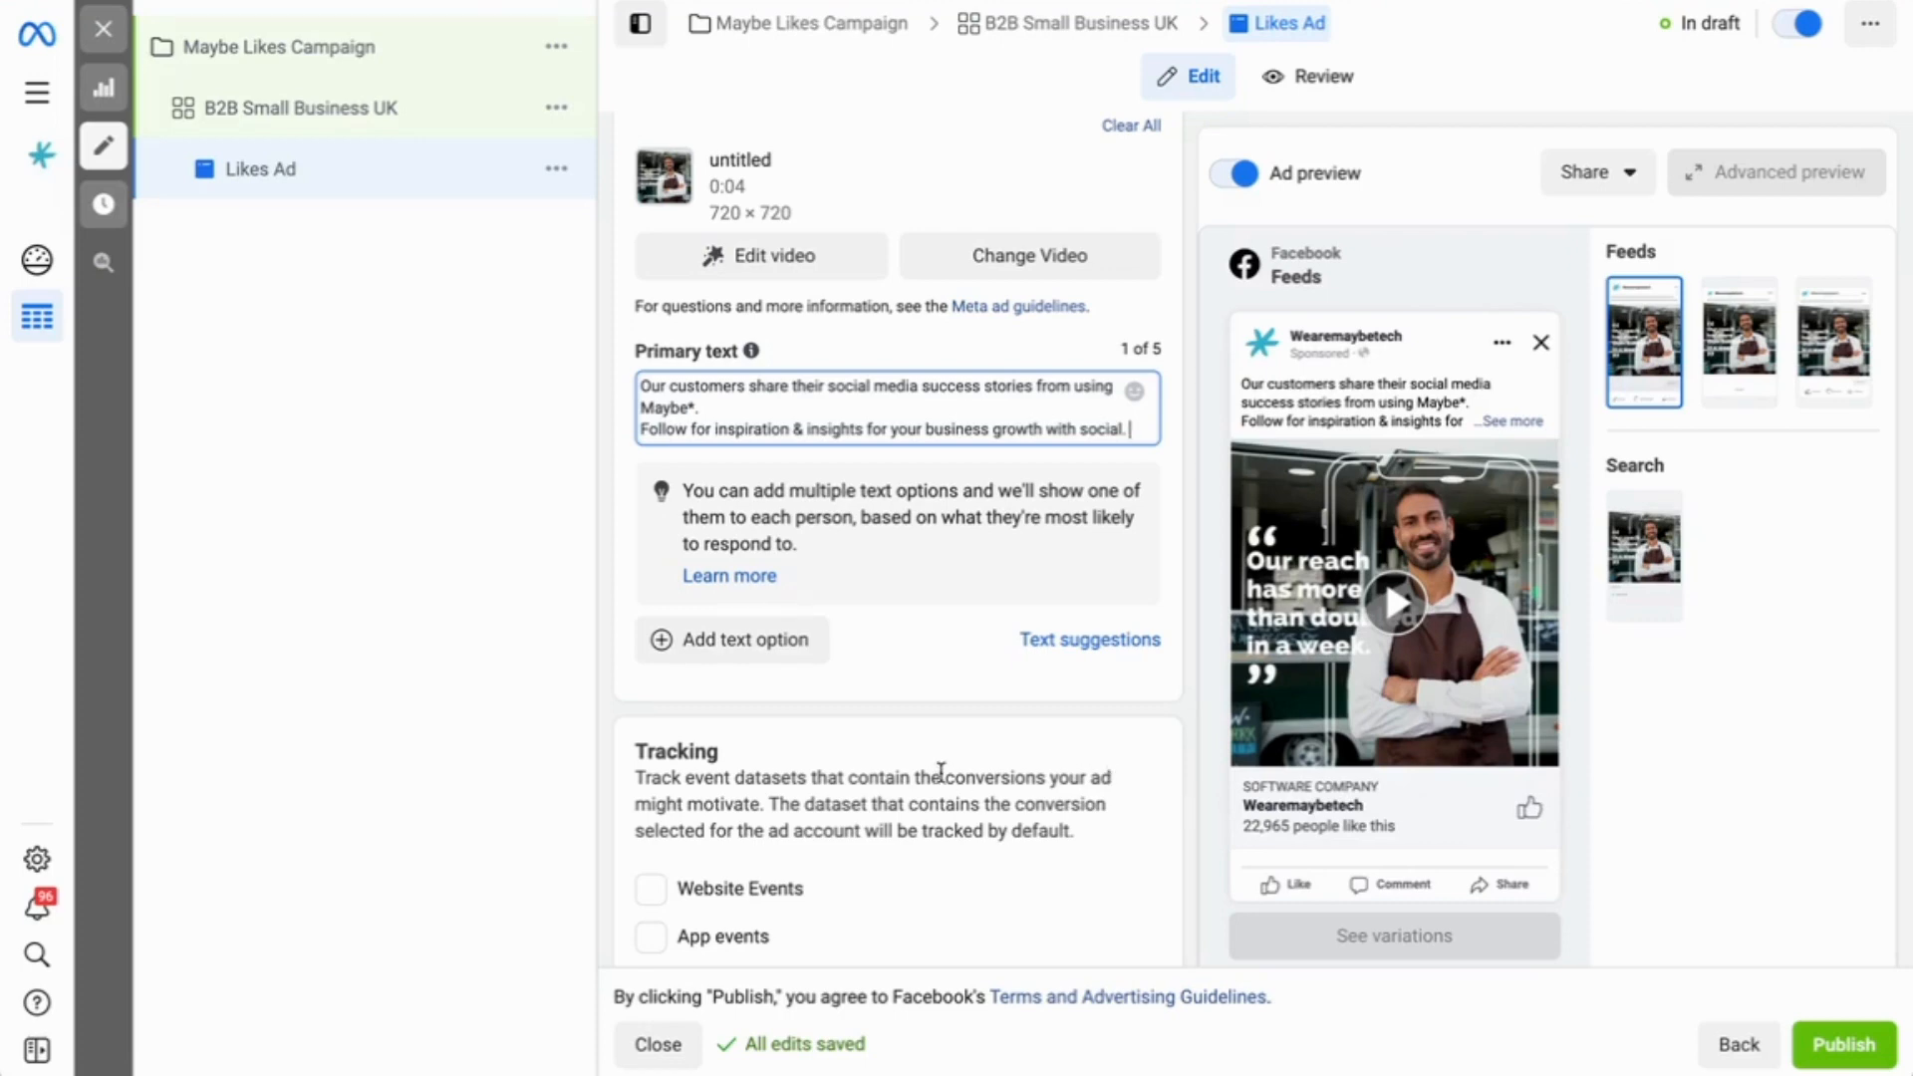
pyautogui.scroll(-2, 941, 773)
pyautogui.scroll(-1, 941, 774)
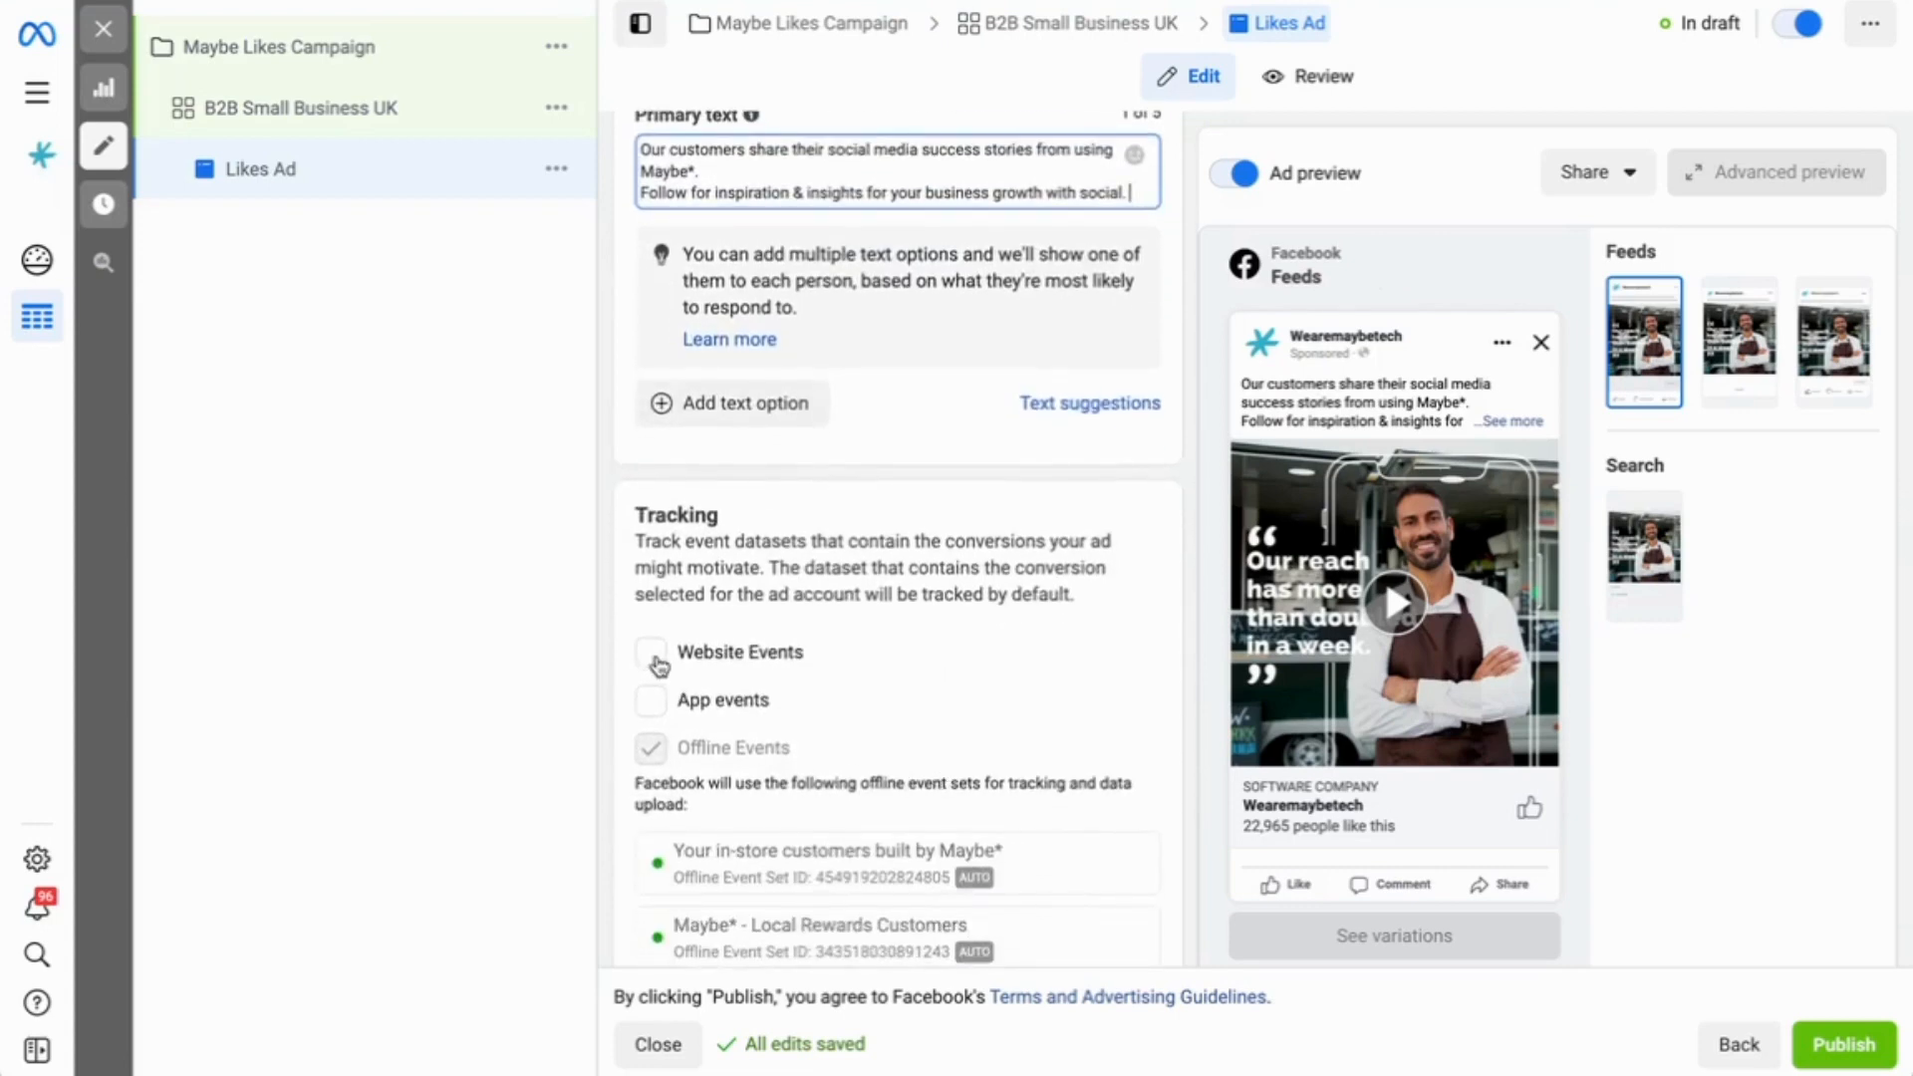
pyautogui.click(653, 658)
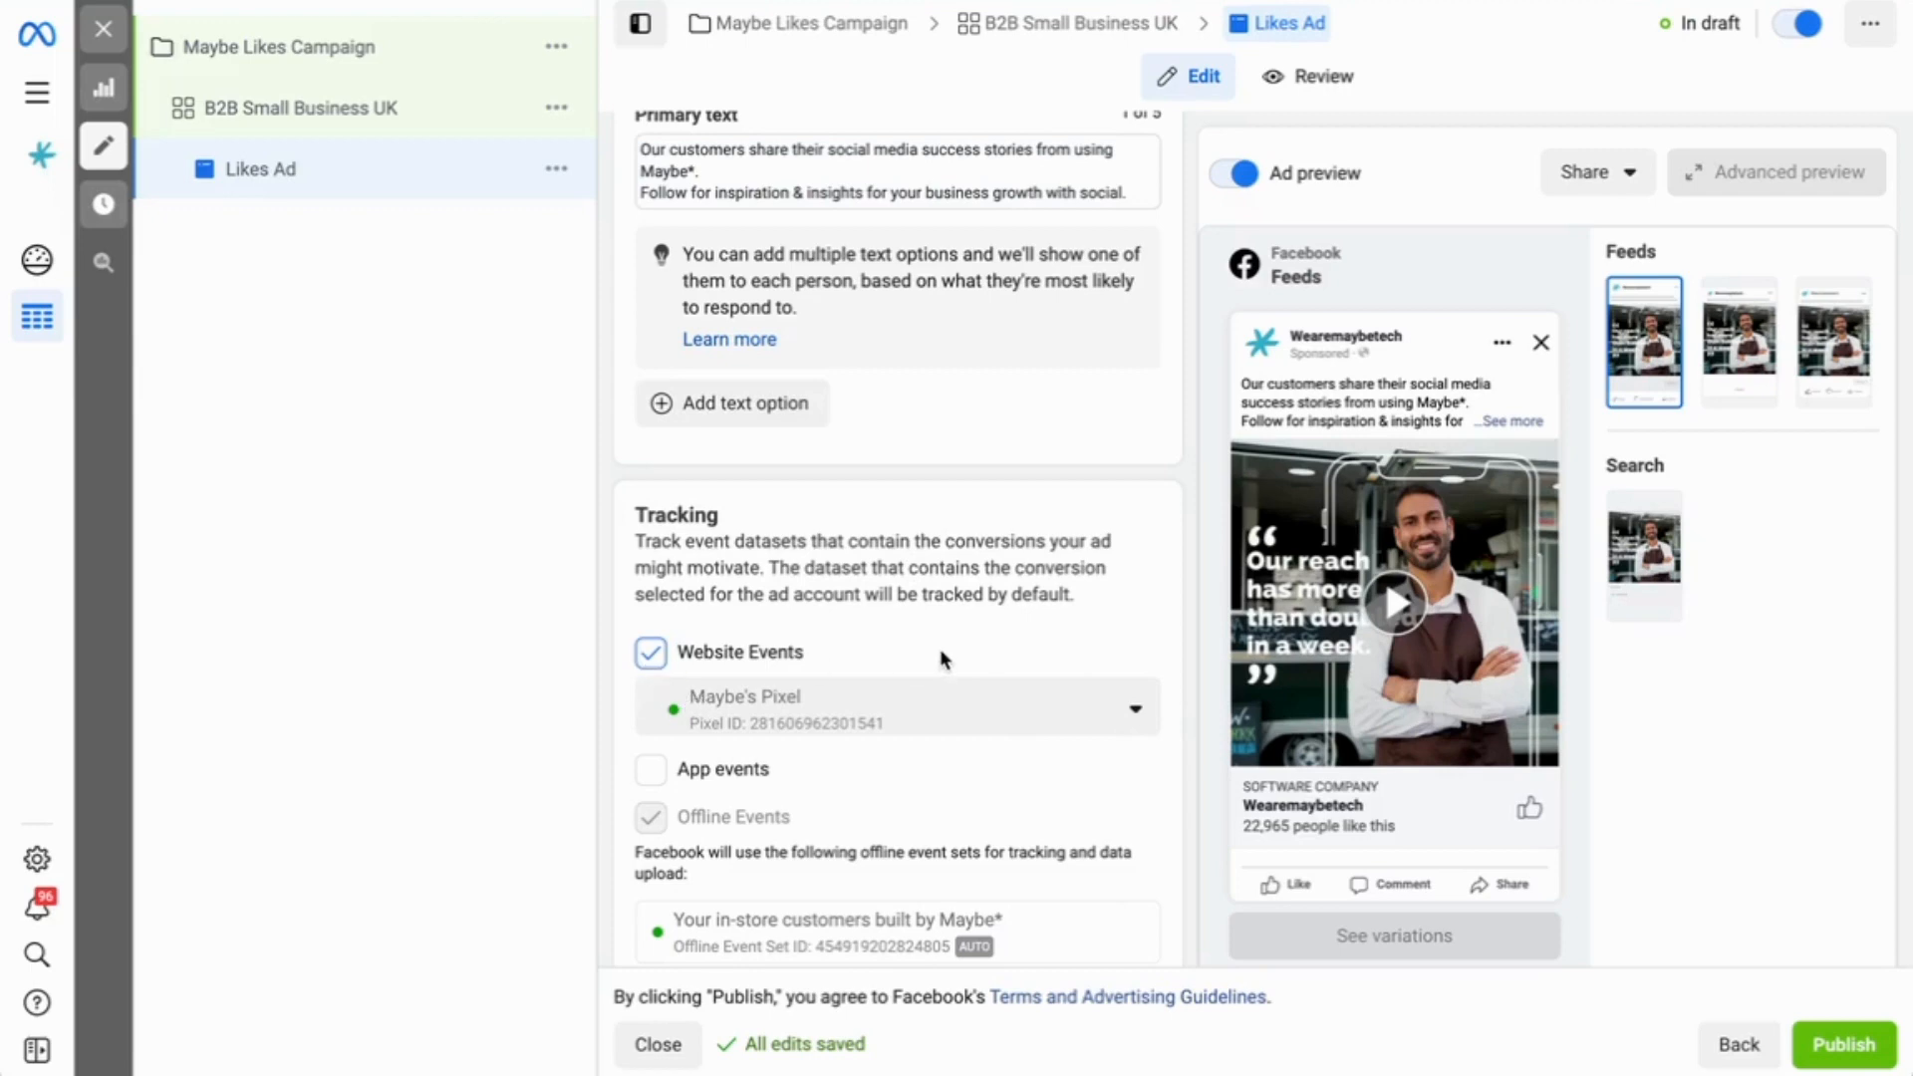
# Review the ad's name, identity, creative and tracking settings, and publish the campaign.
pyautogui.scroll(-2, 944, 660)
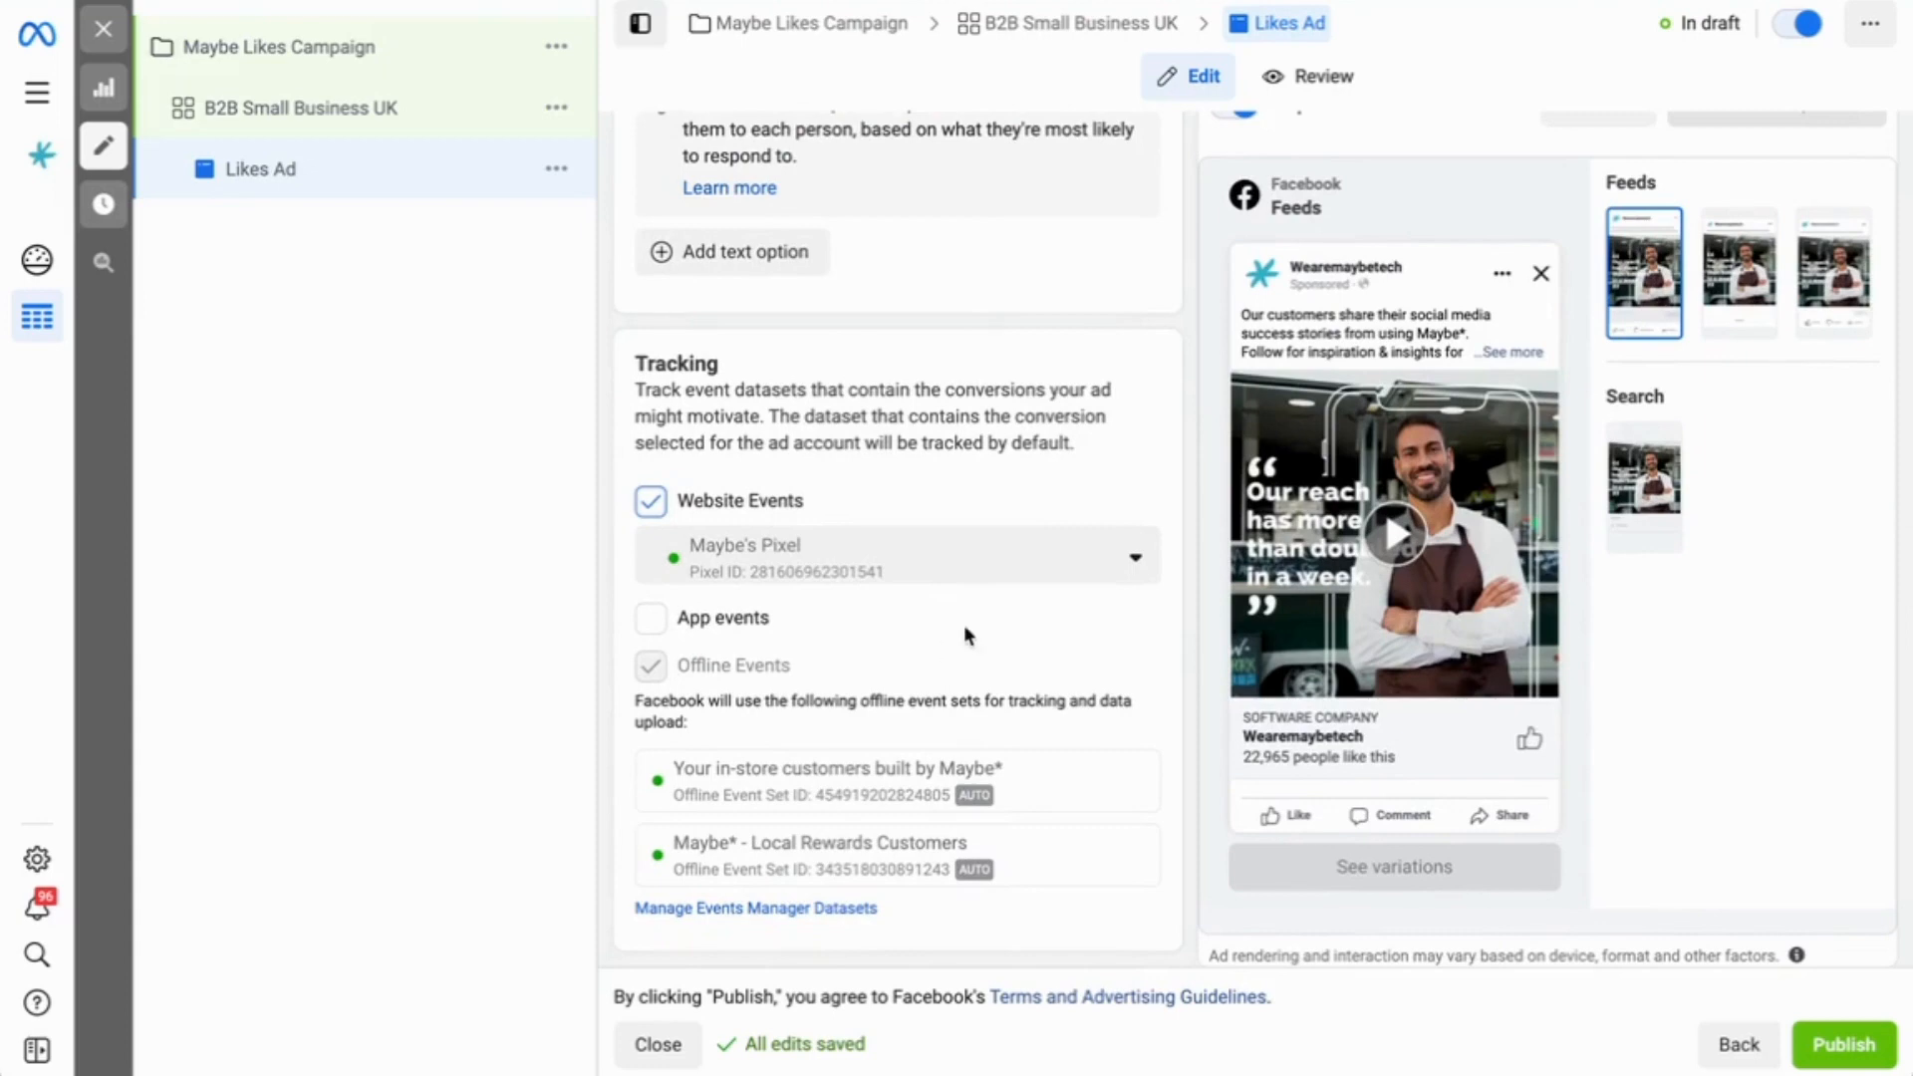
pyautogui.scroll(6, 1494, 568)
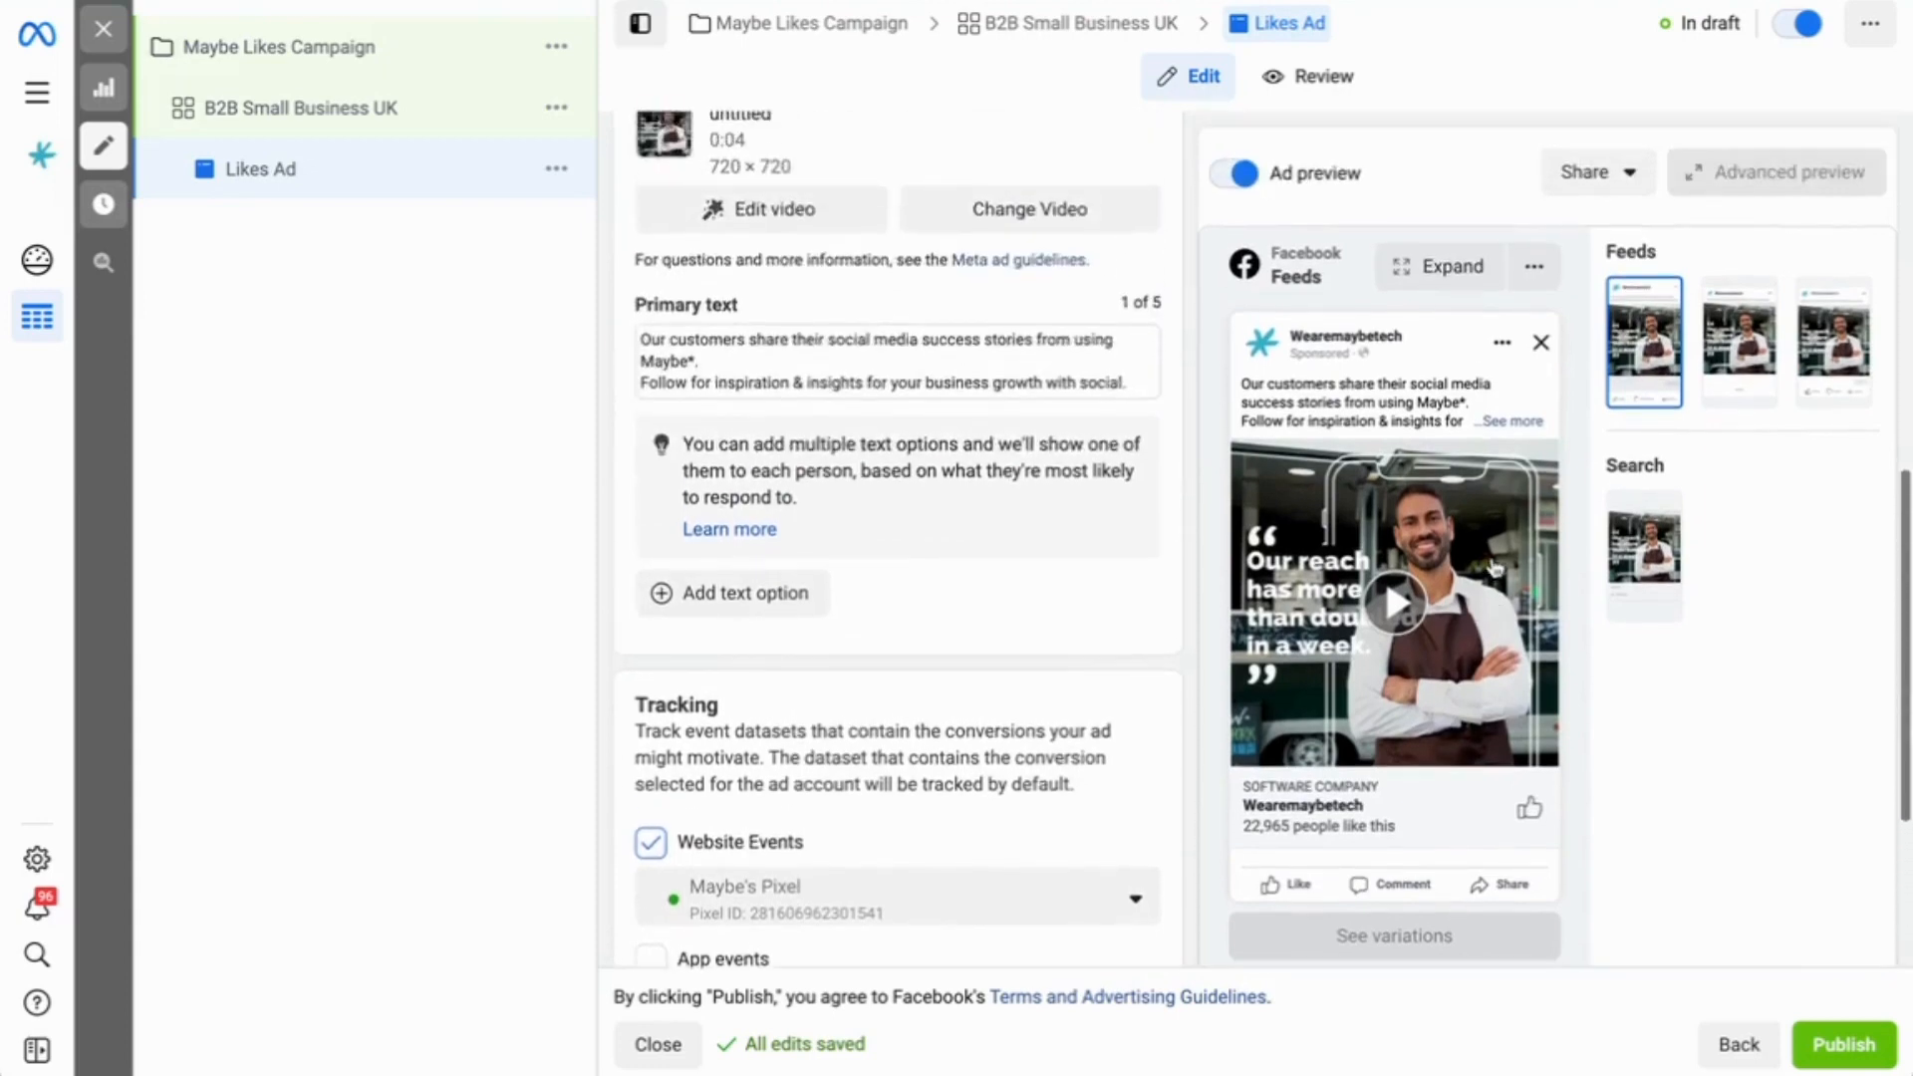
pyautogui.scroll(5, 1384, 576)
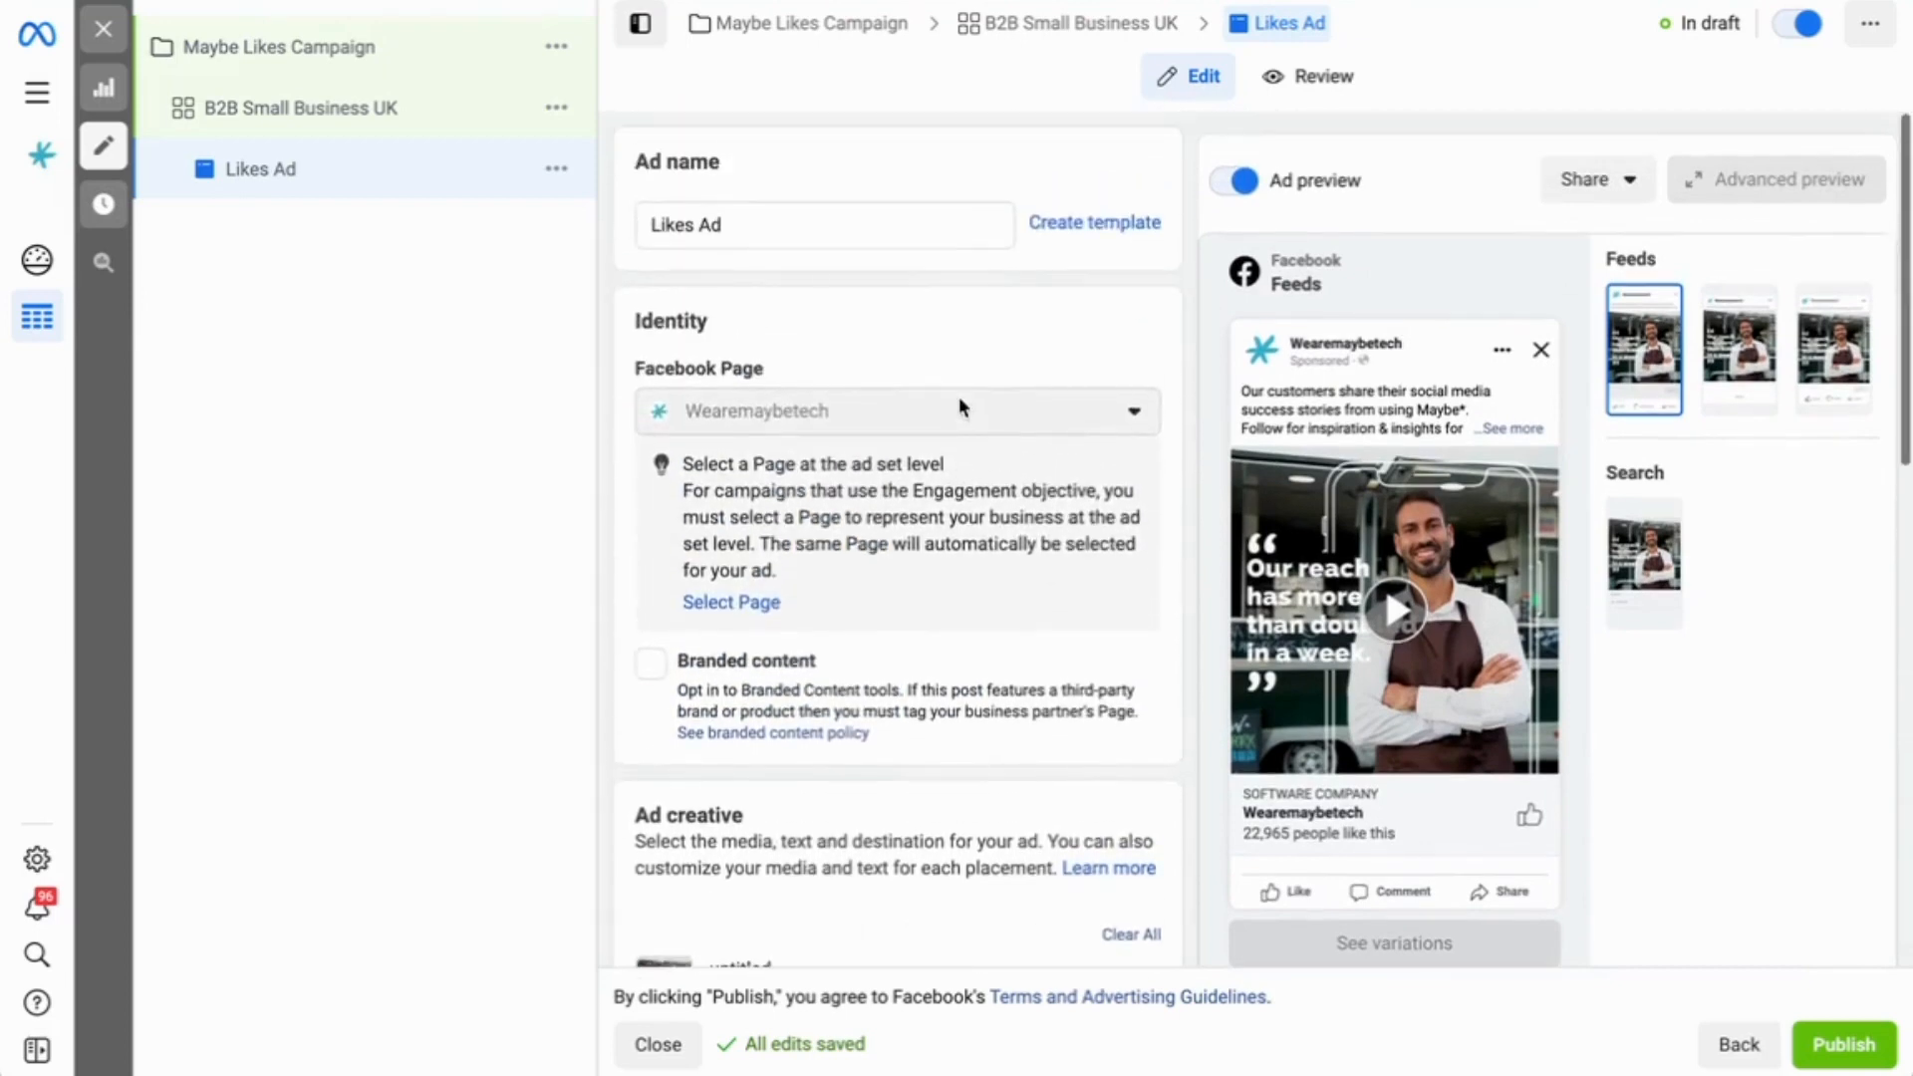
pyautogui.scroll(-10, 959, 397)
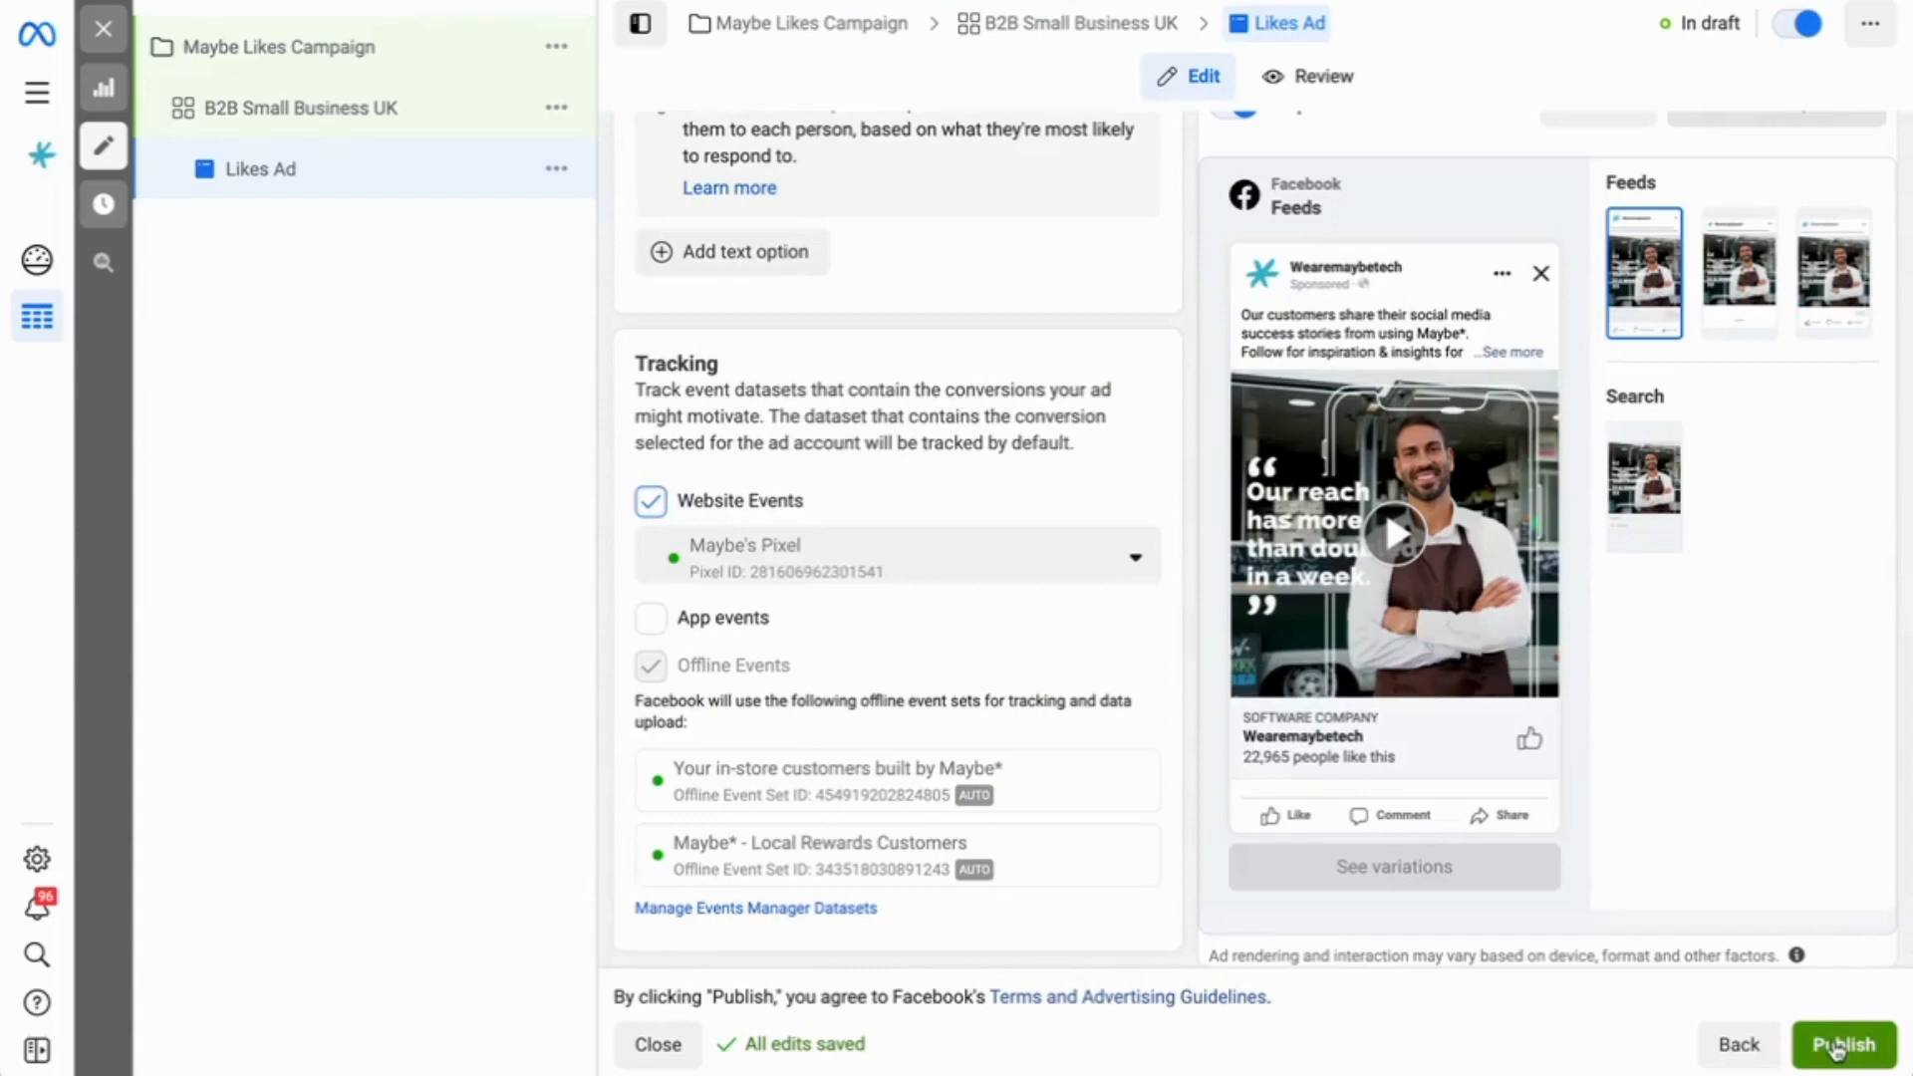
pyautogui.click(1836, 1049)
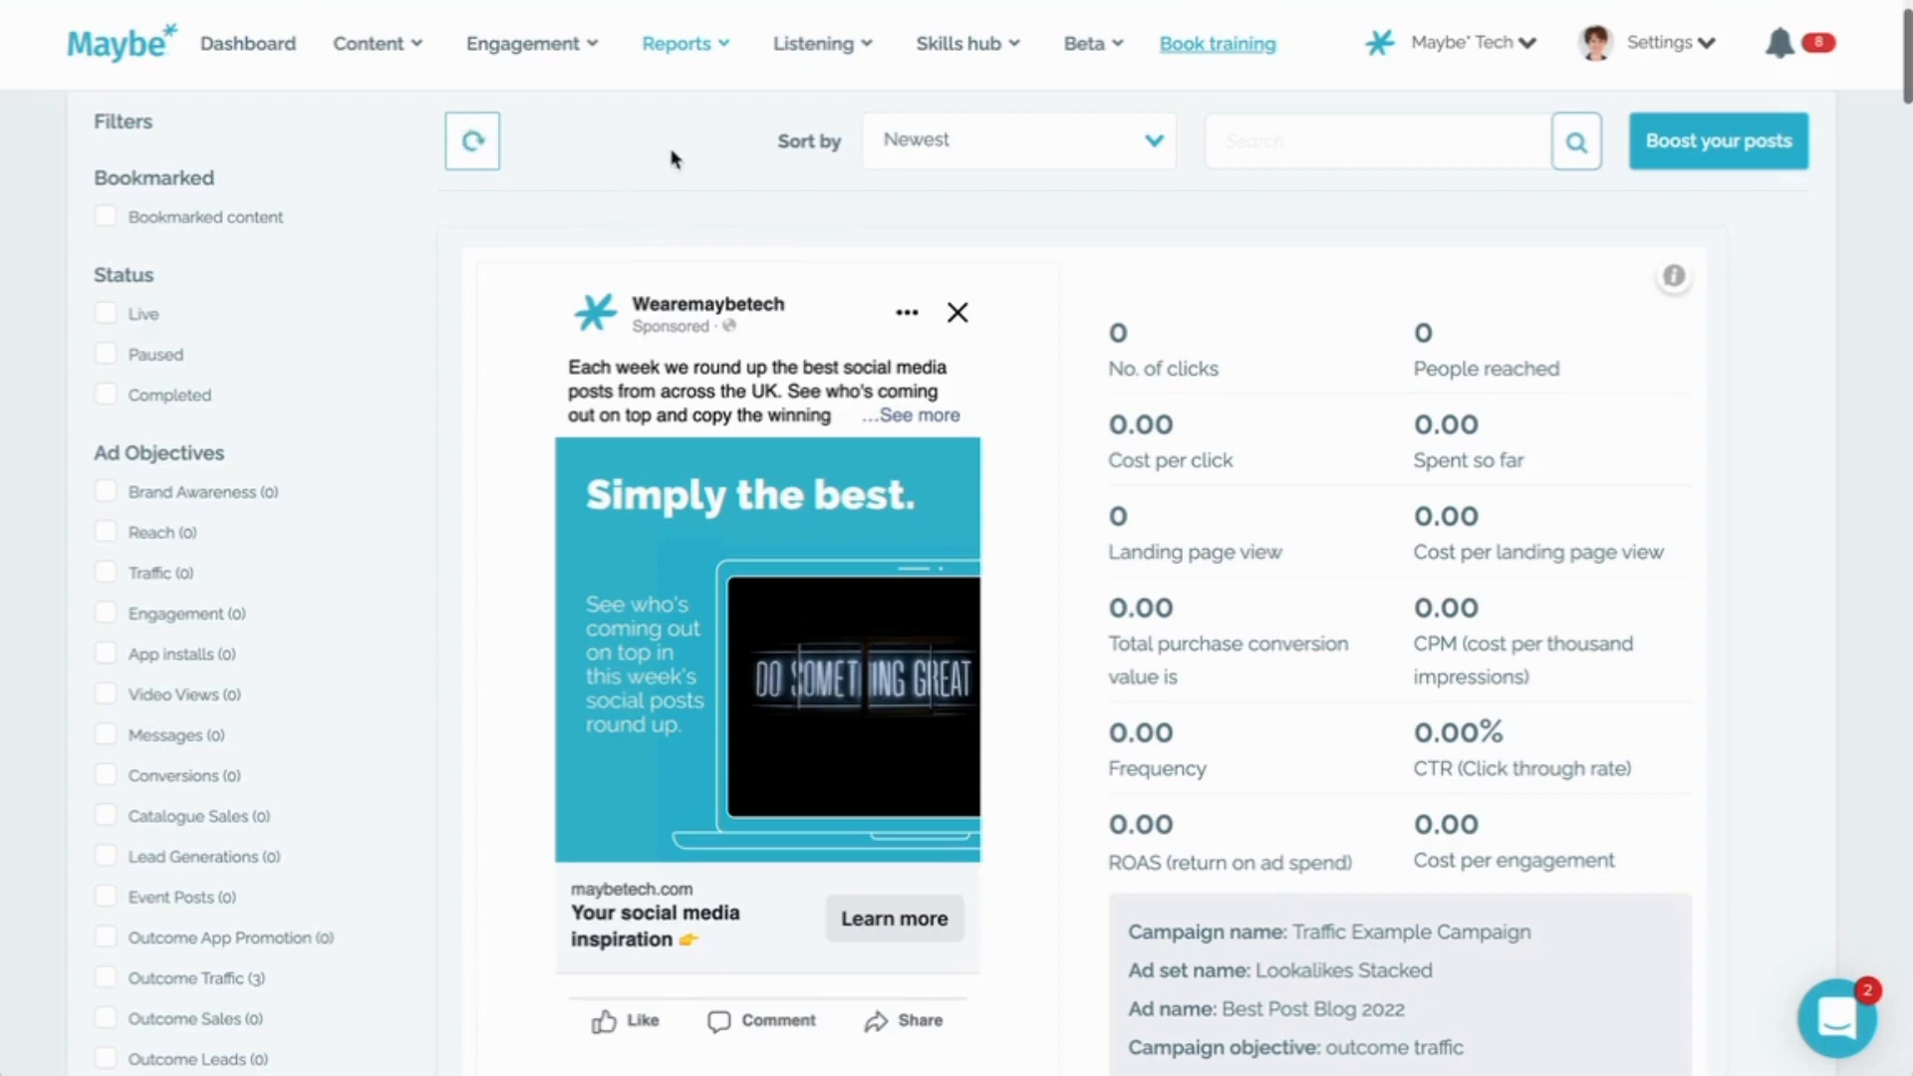
# Filter the ads report to show only ads with Live status.
pyautogui.moveTo(724, 68)
pyautogui.click(102, 24)
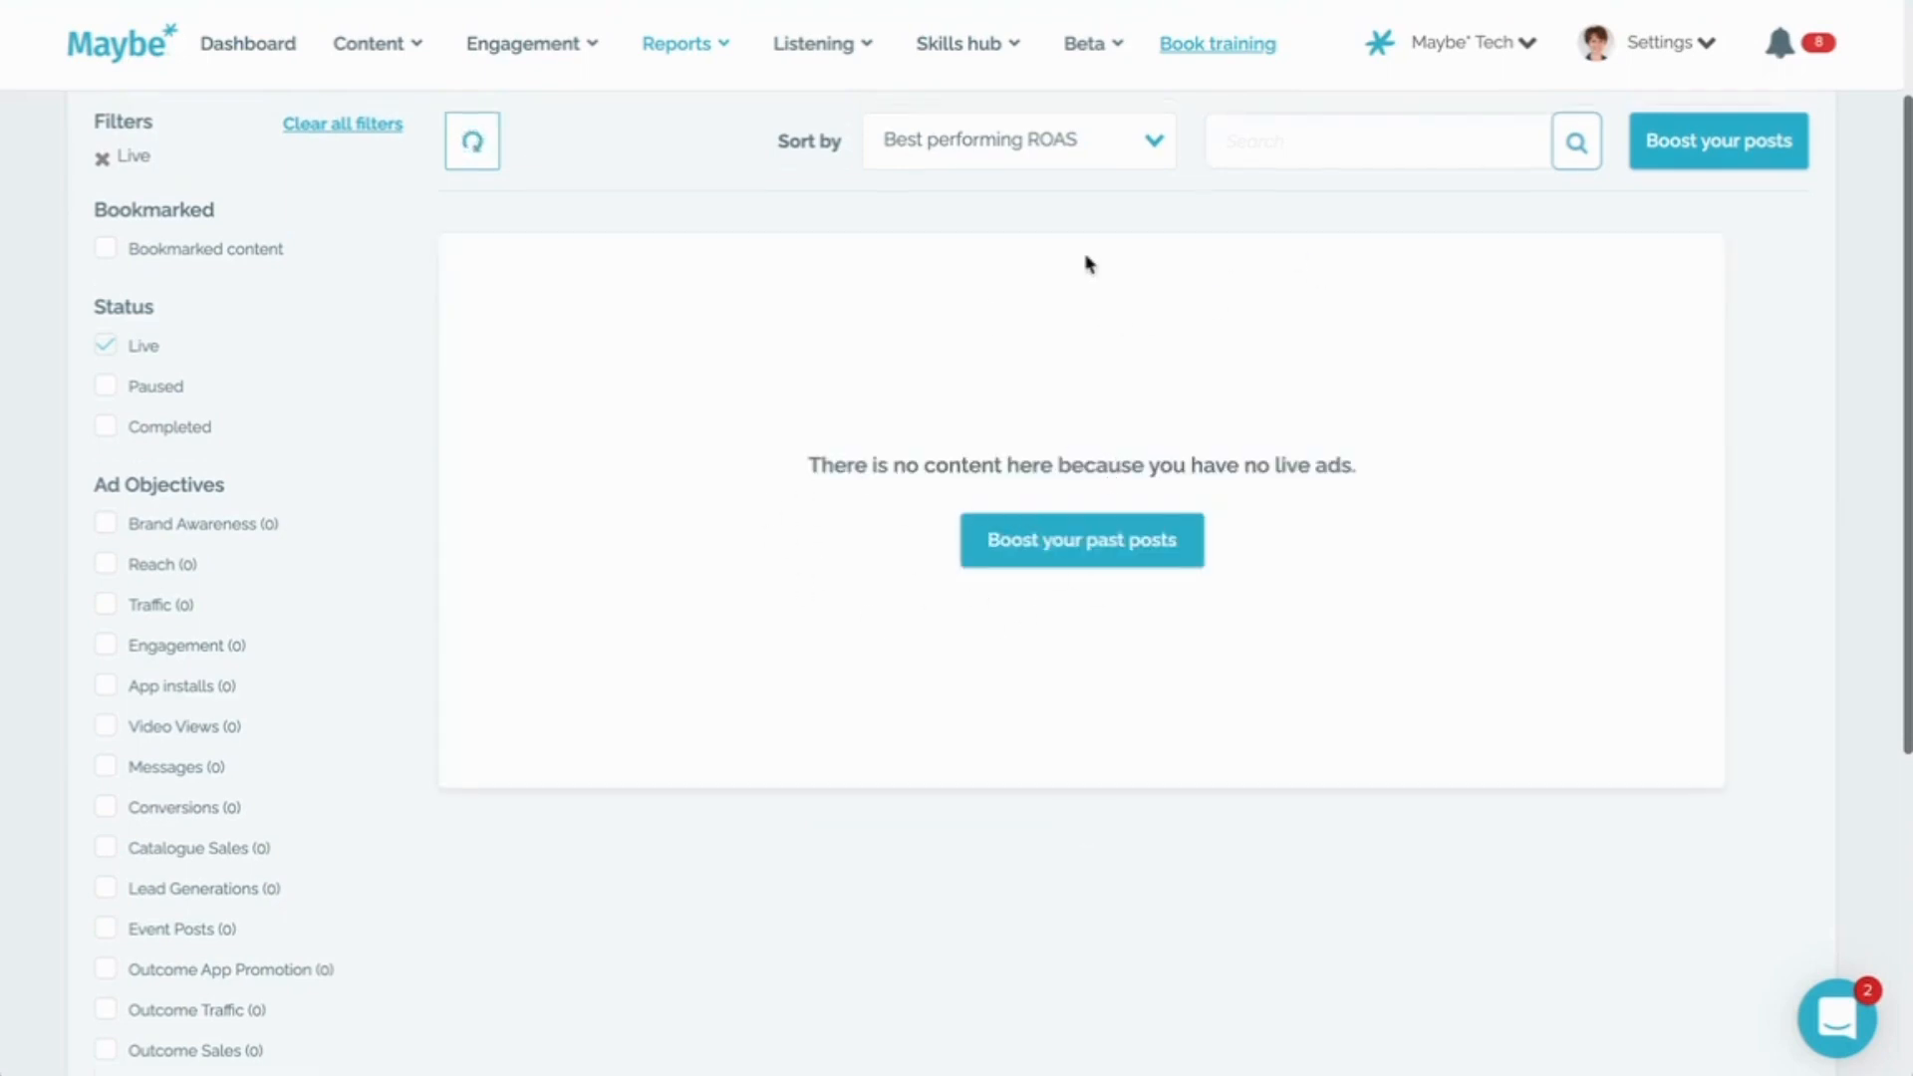
# Sort the ads report by Newest and clear the Live status filter.
pyautogui.click(1141, 150)
pyautogui.click(956, 200)
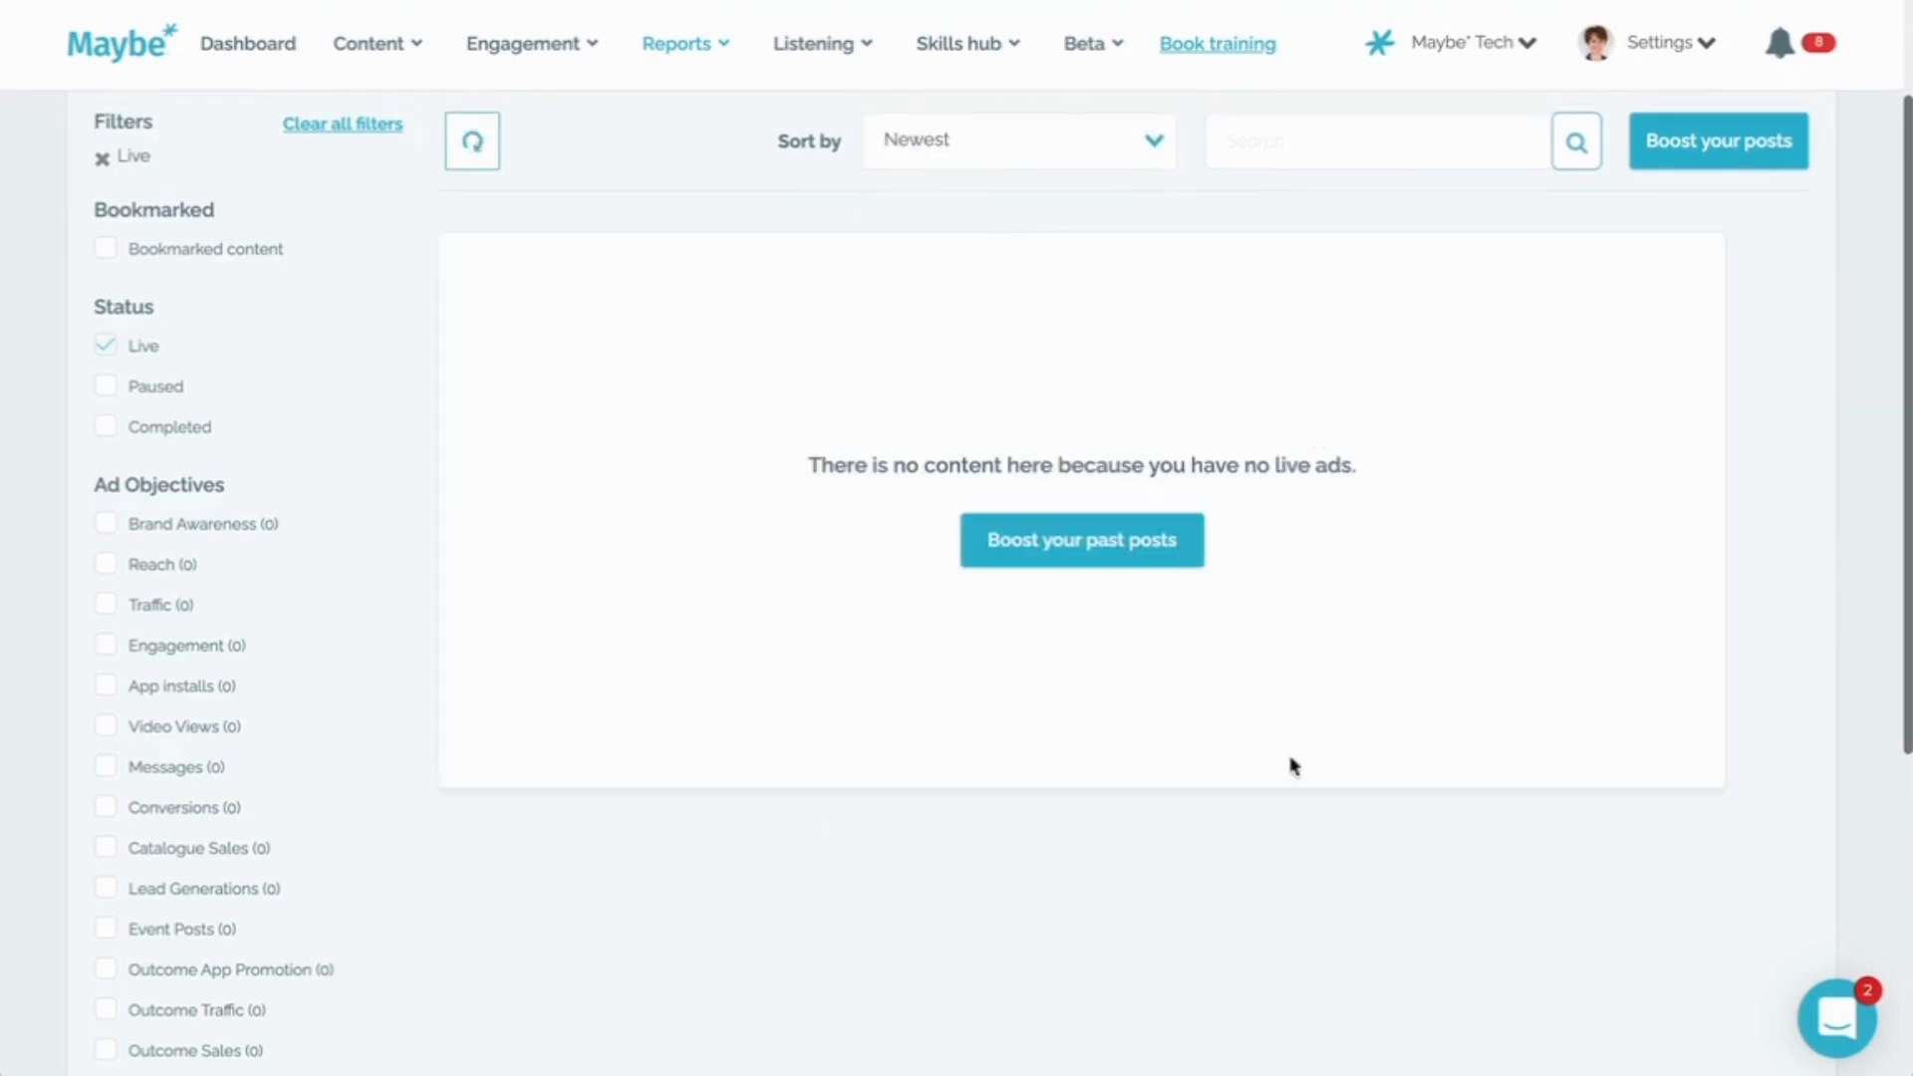
pyautogui.click(105, 348)
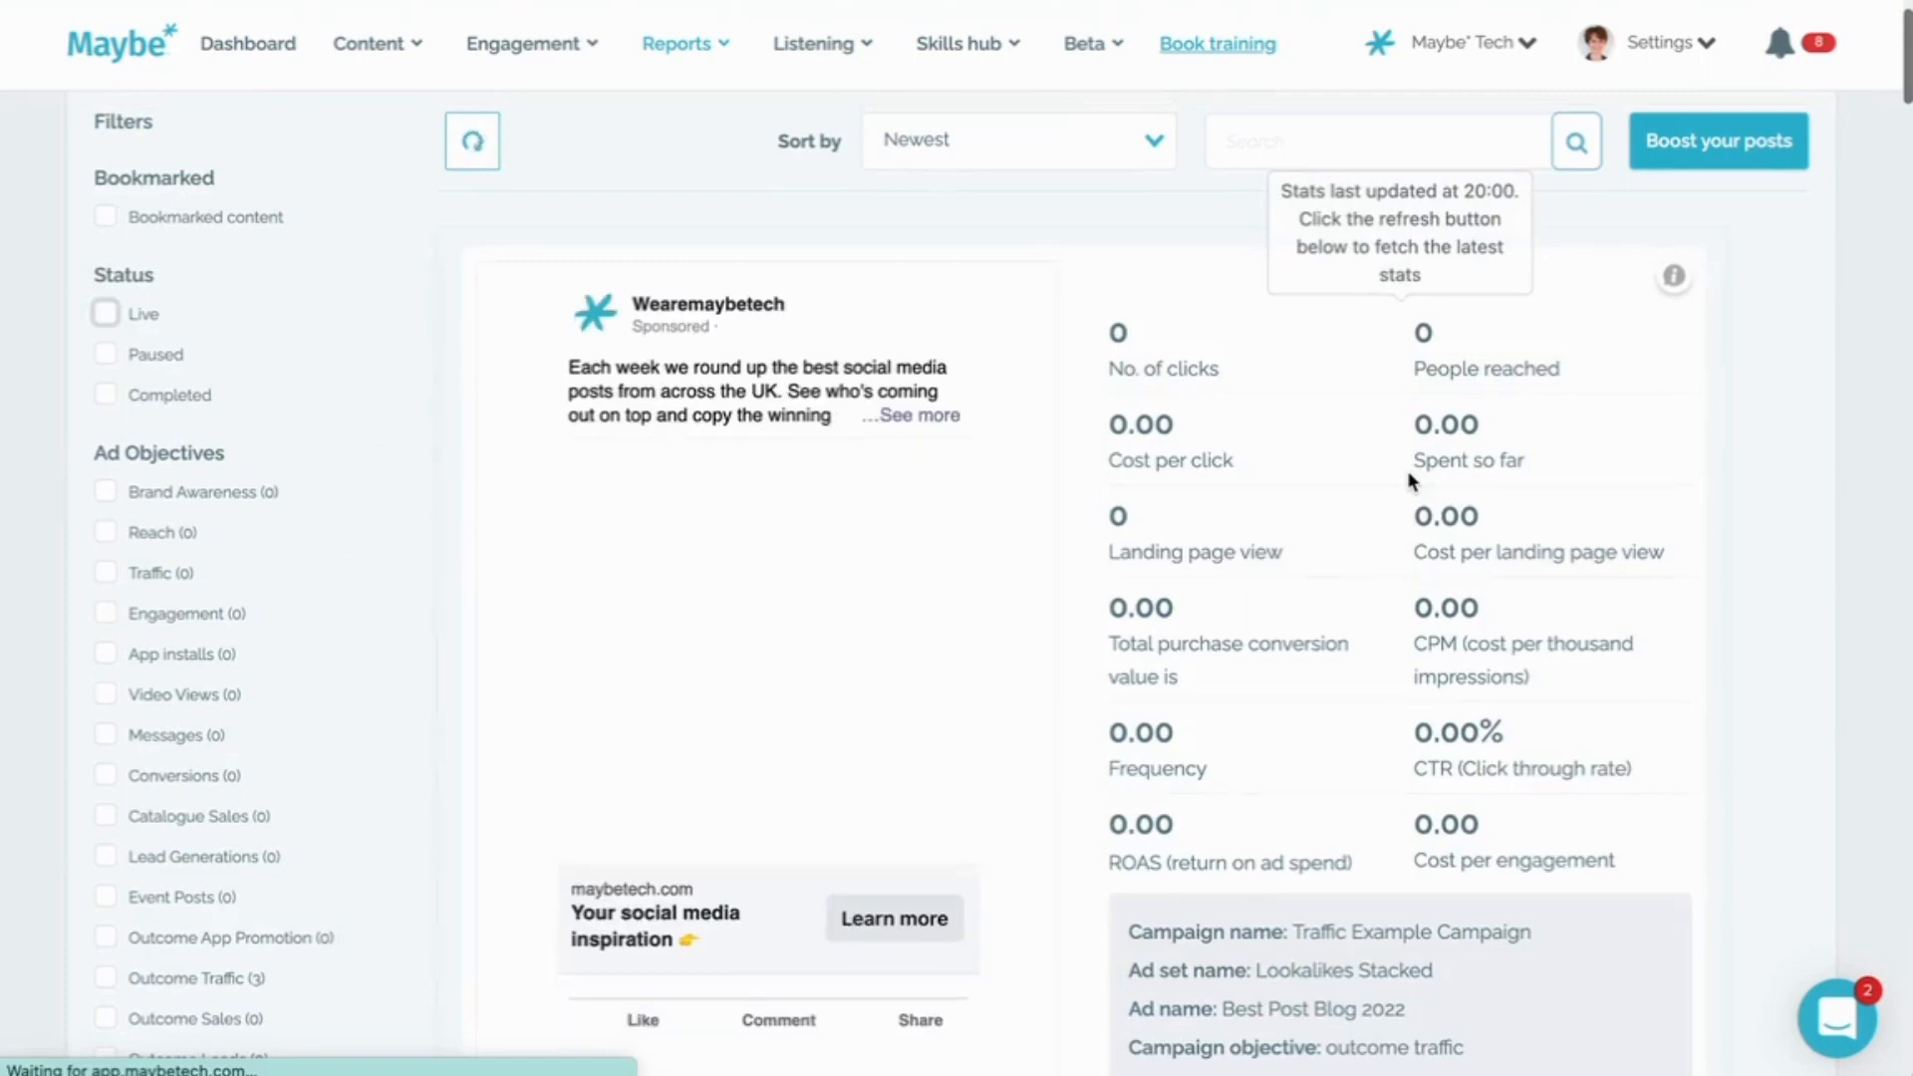
# Examine the first ad's performance metrics and campaign details, and the sorting options available in the ads report.
pyautogui.scroll(-1, 1407, 470)
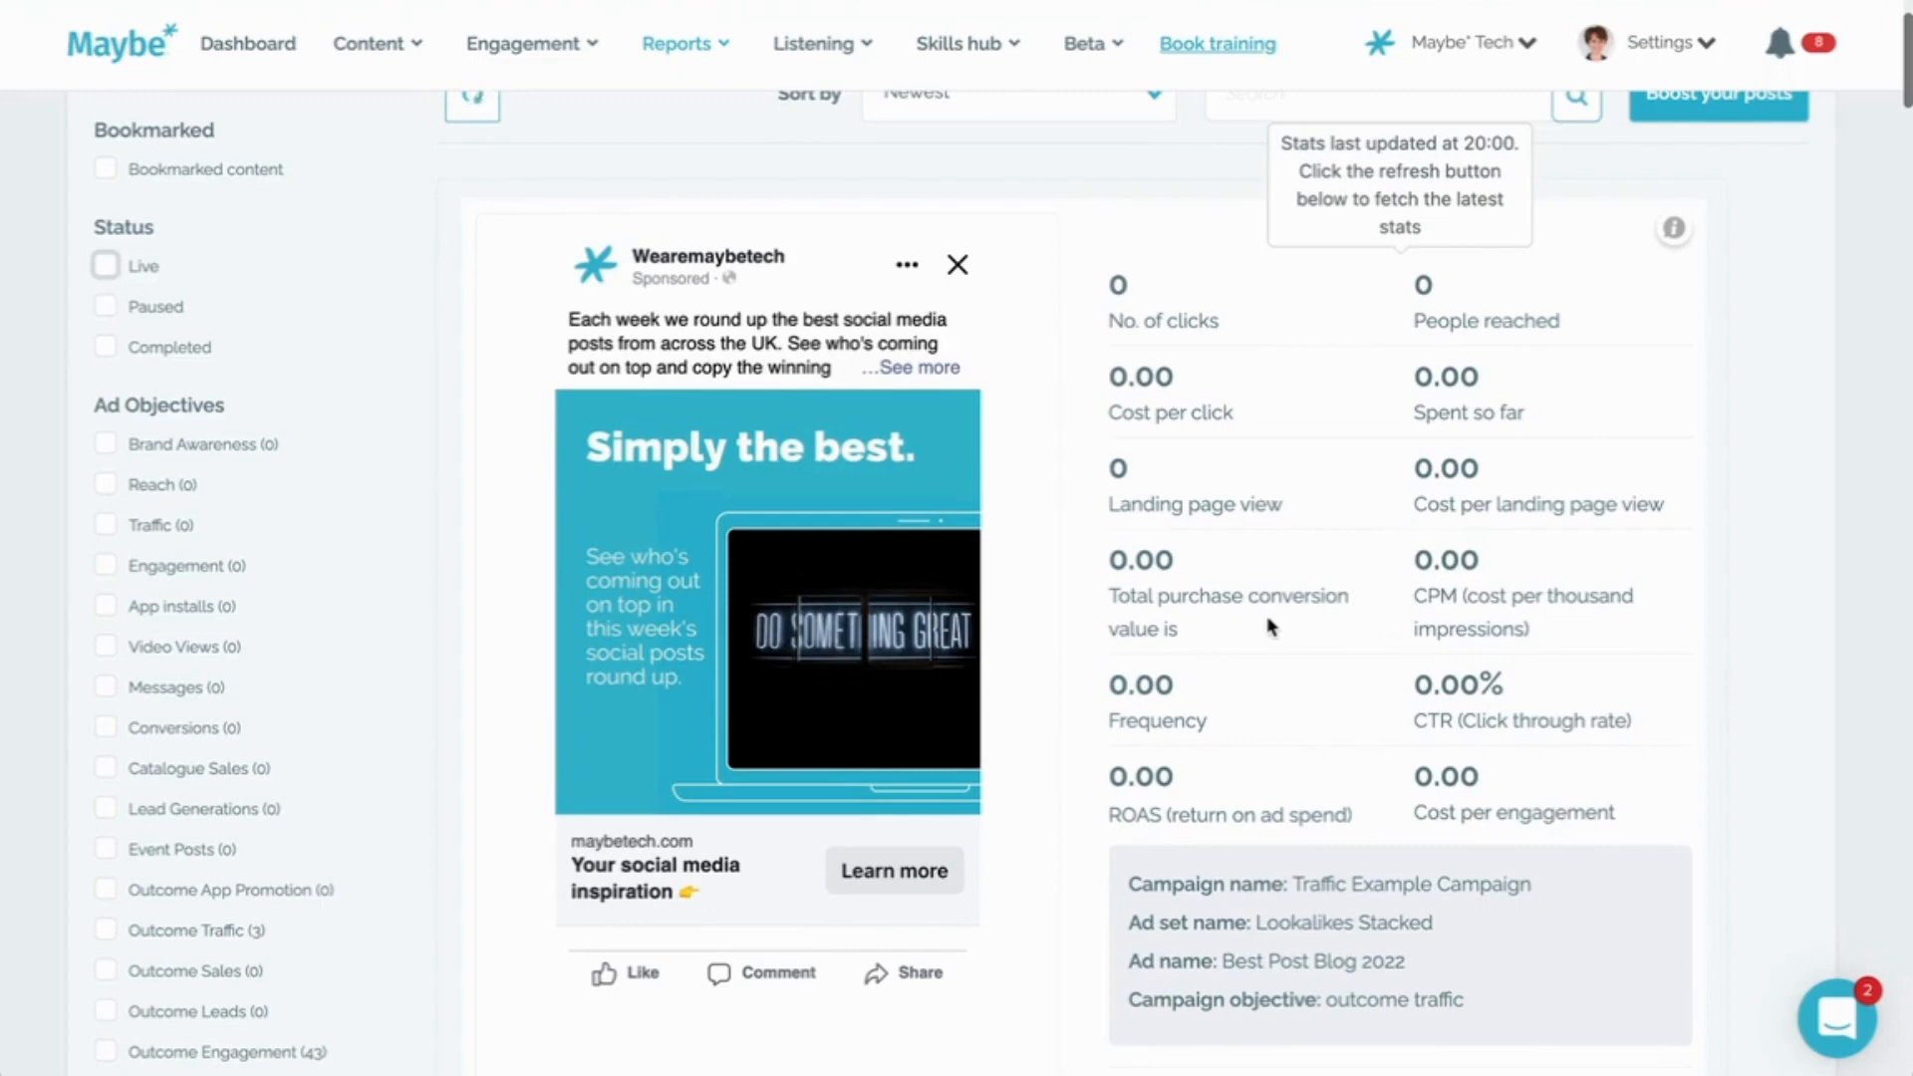
pyautogui.scroll(-1, 1270, 625)
pyautogui.scroll(3, 1270, 625)
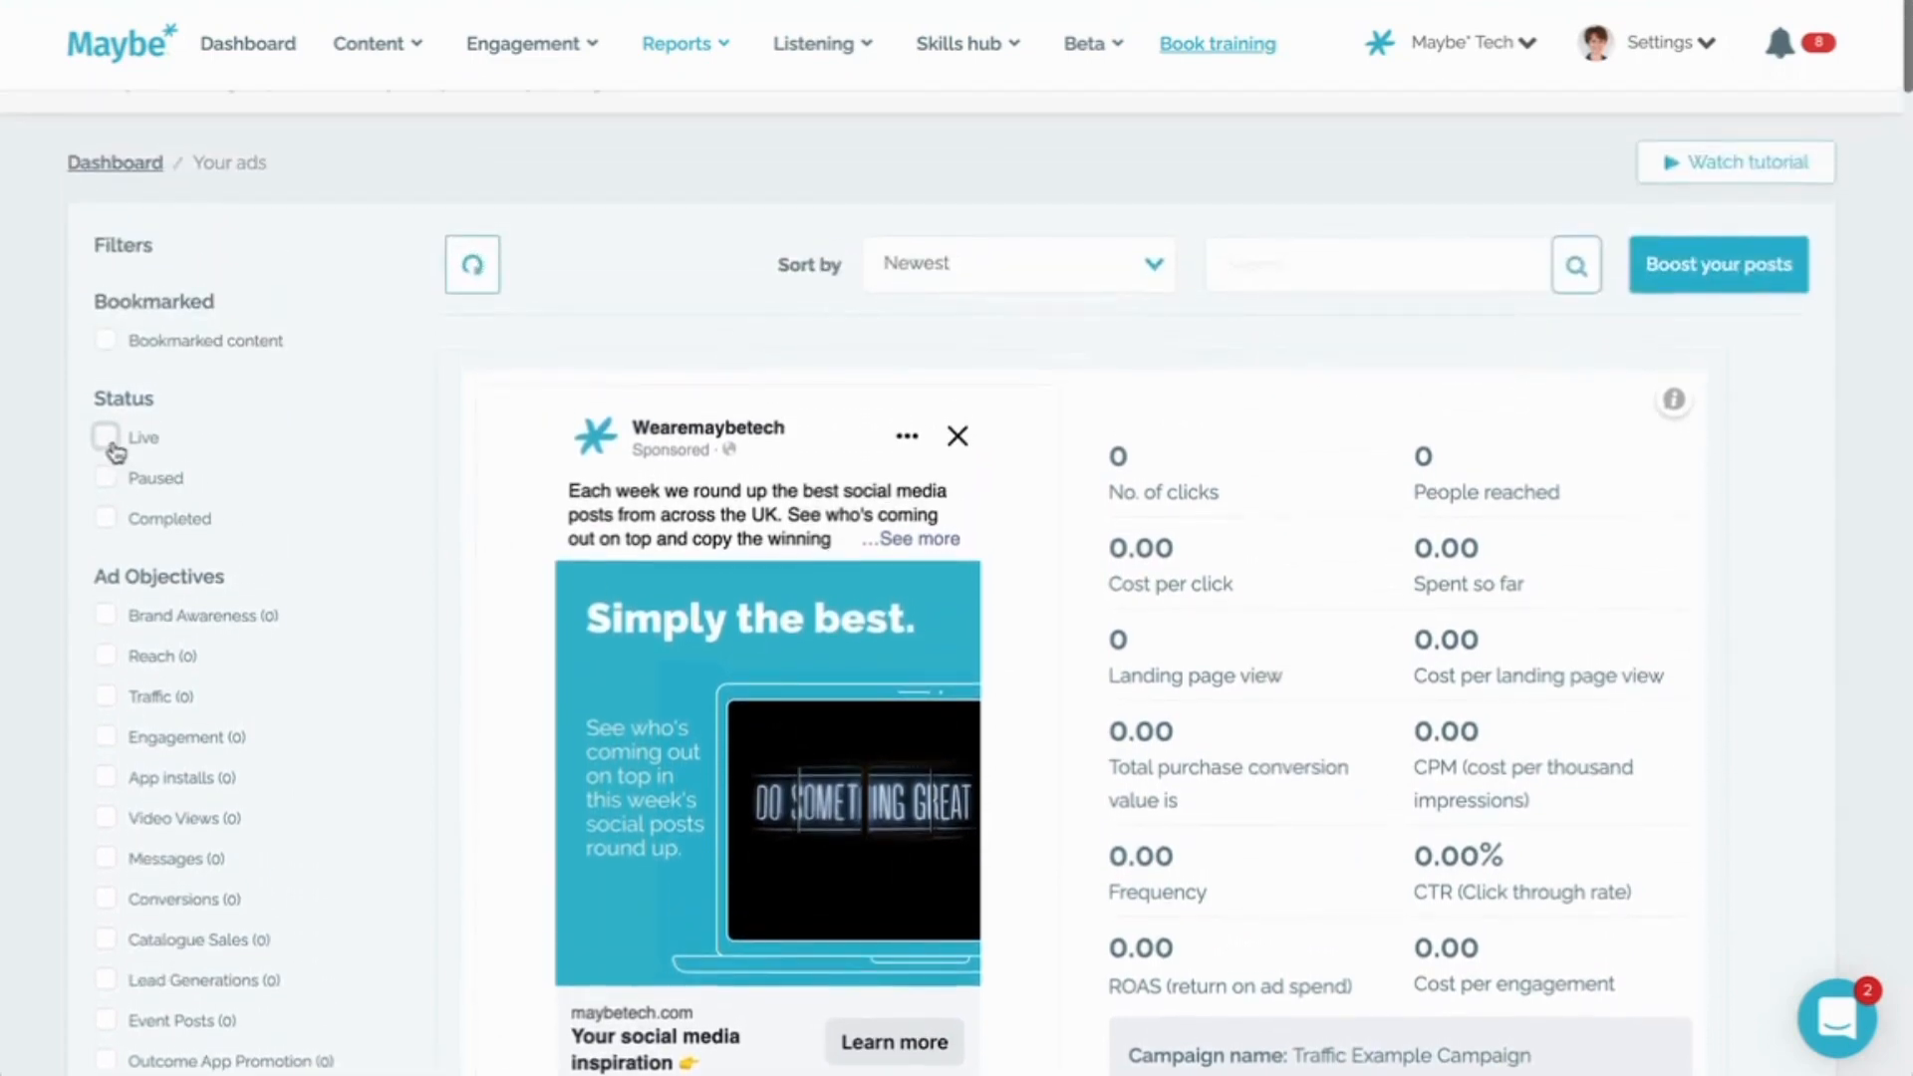
pyautogui.click(1154, 269)
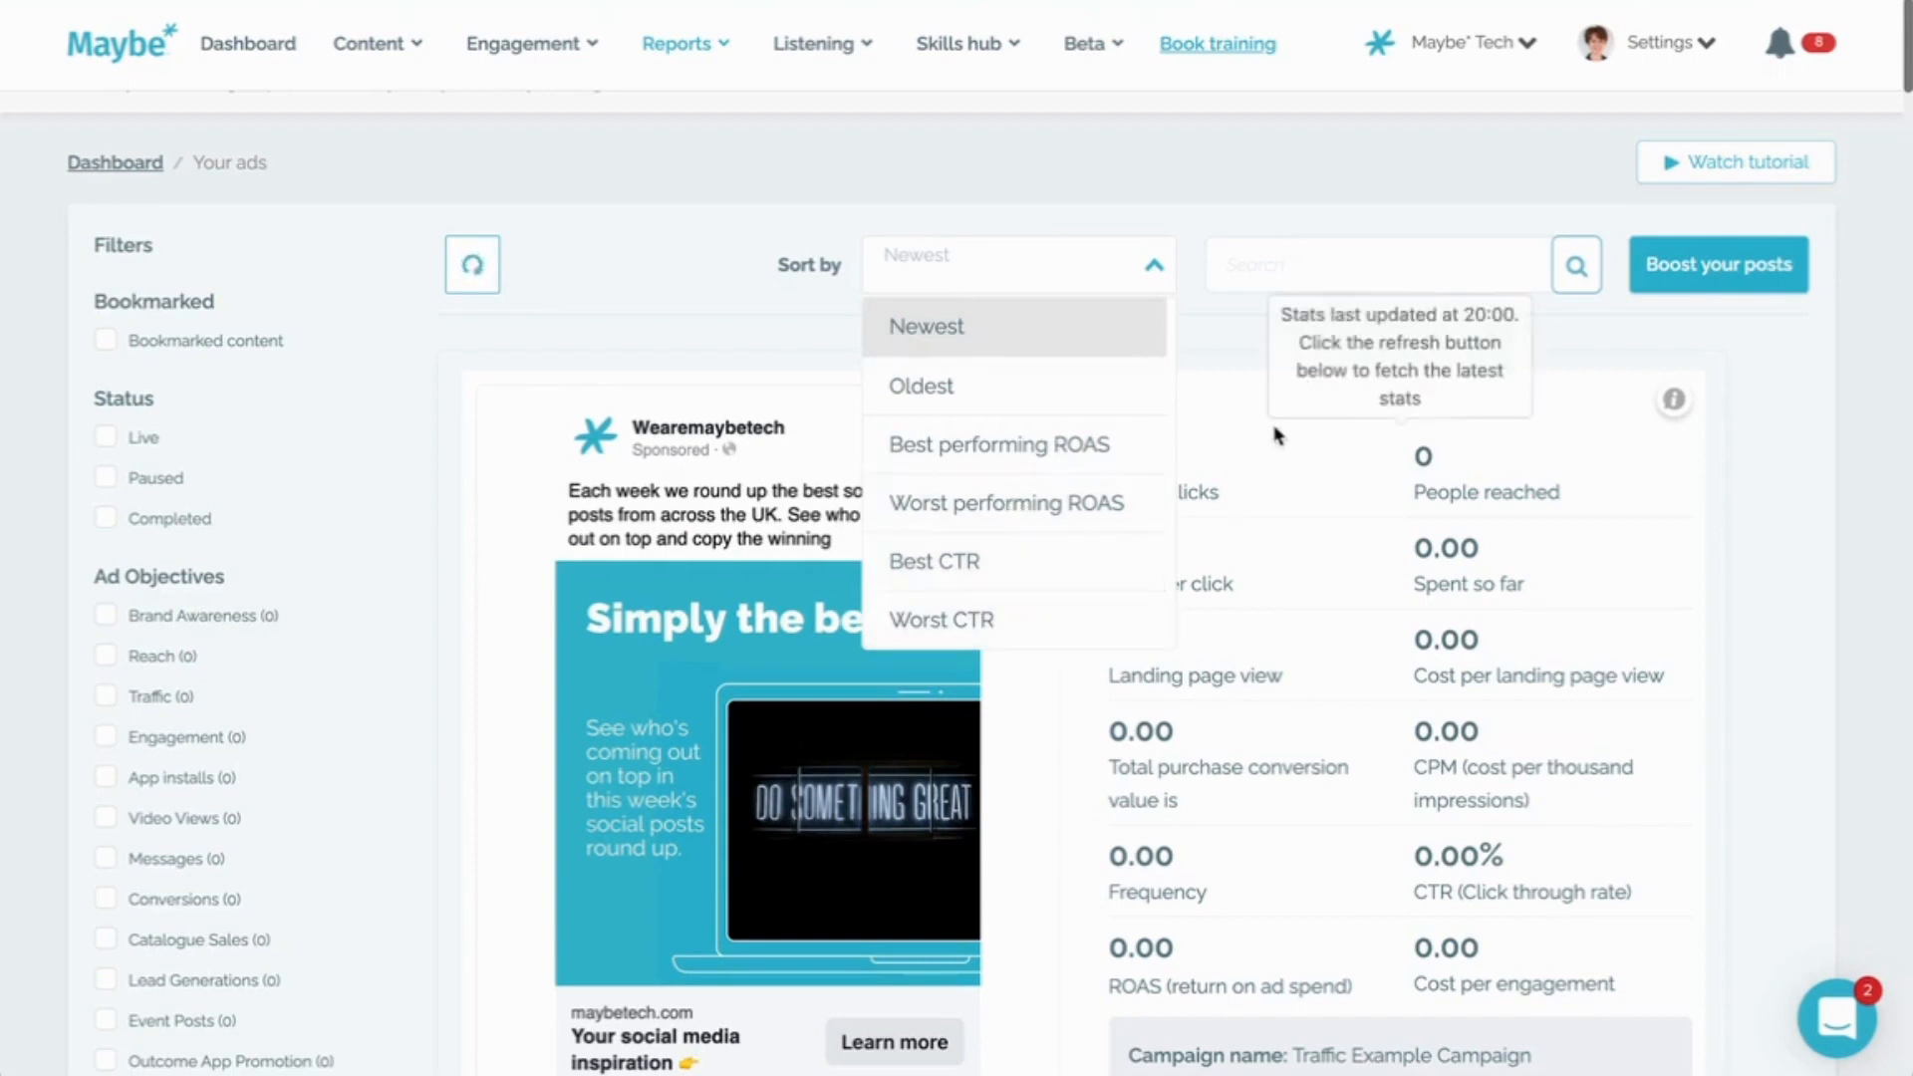
pyautogui.click(1241, 366)
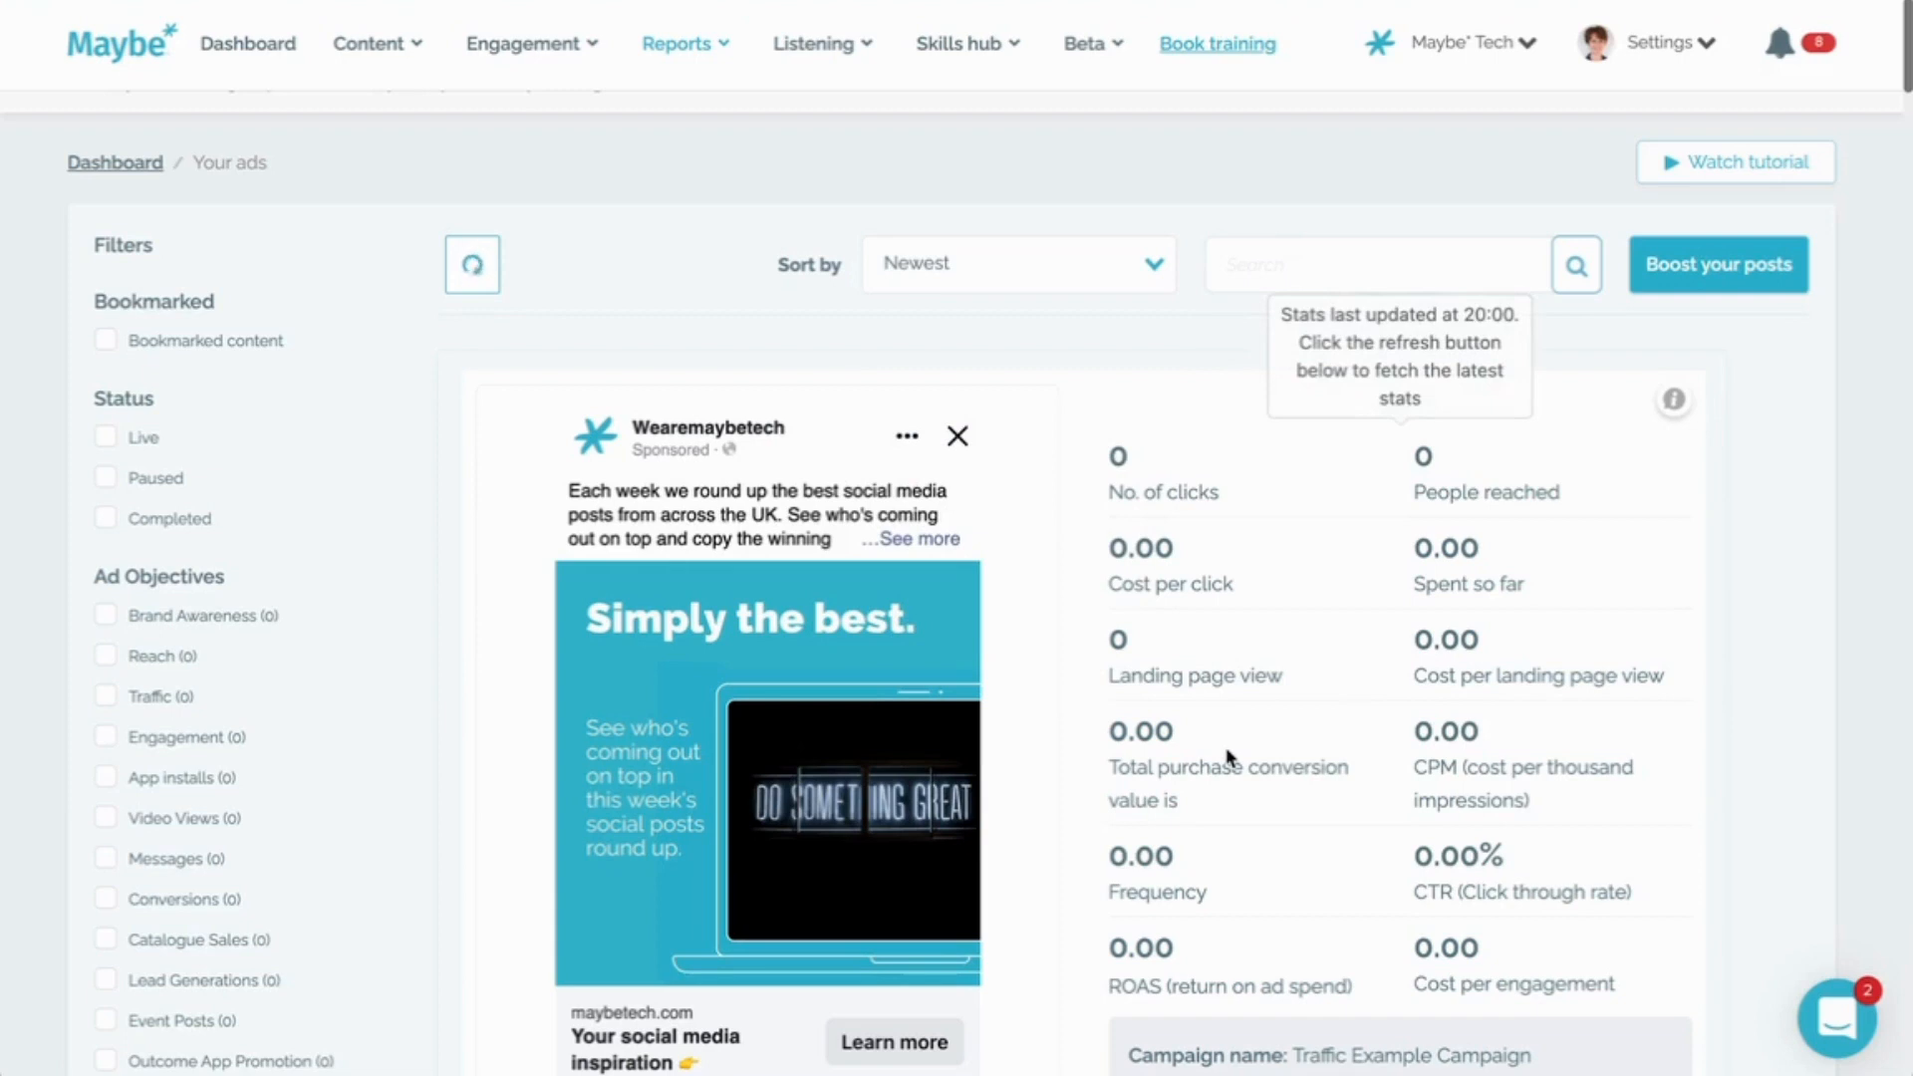
pyautogui.scroll(-3, 1228, 755)
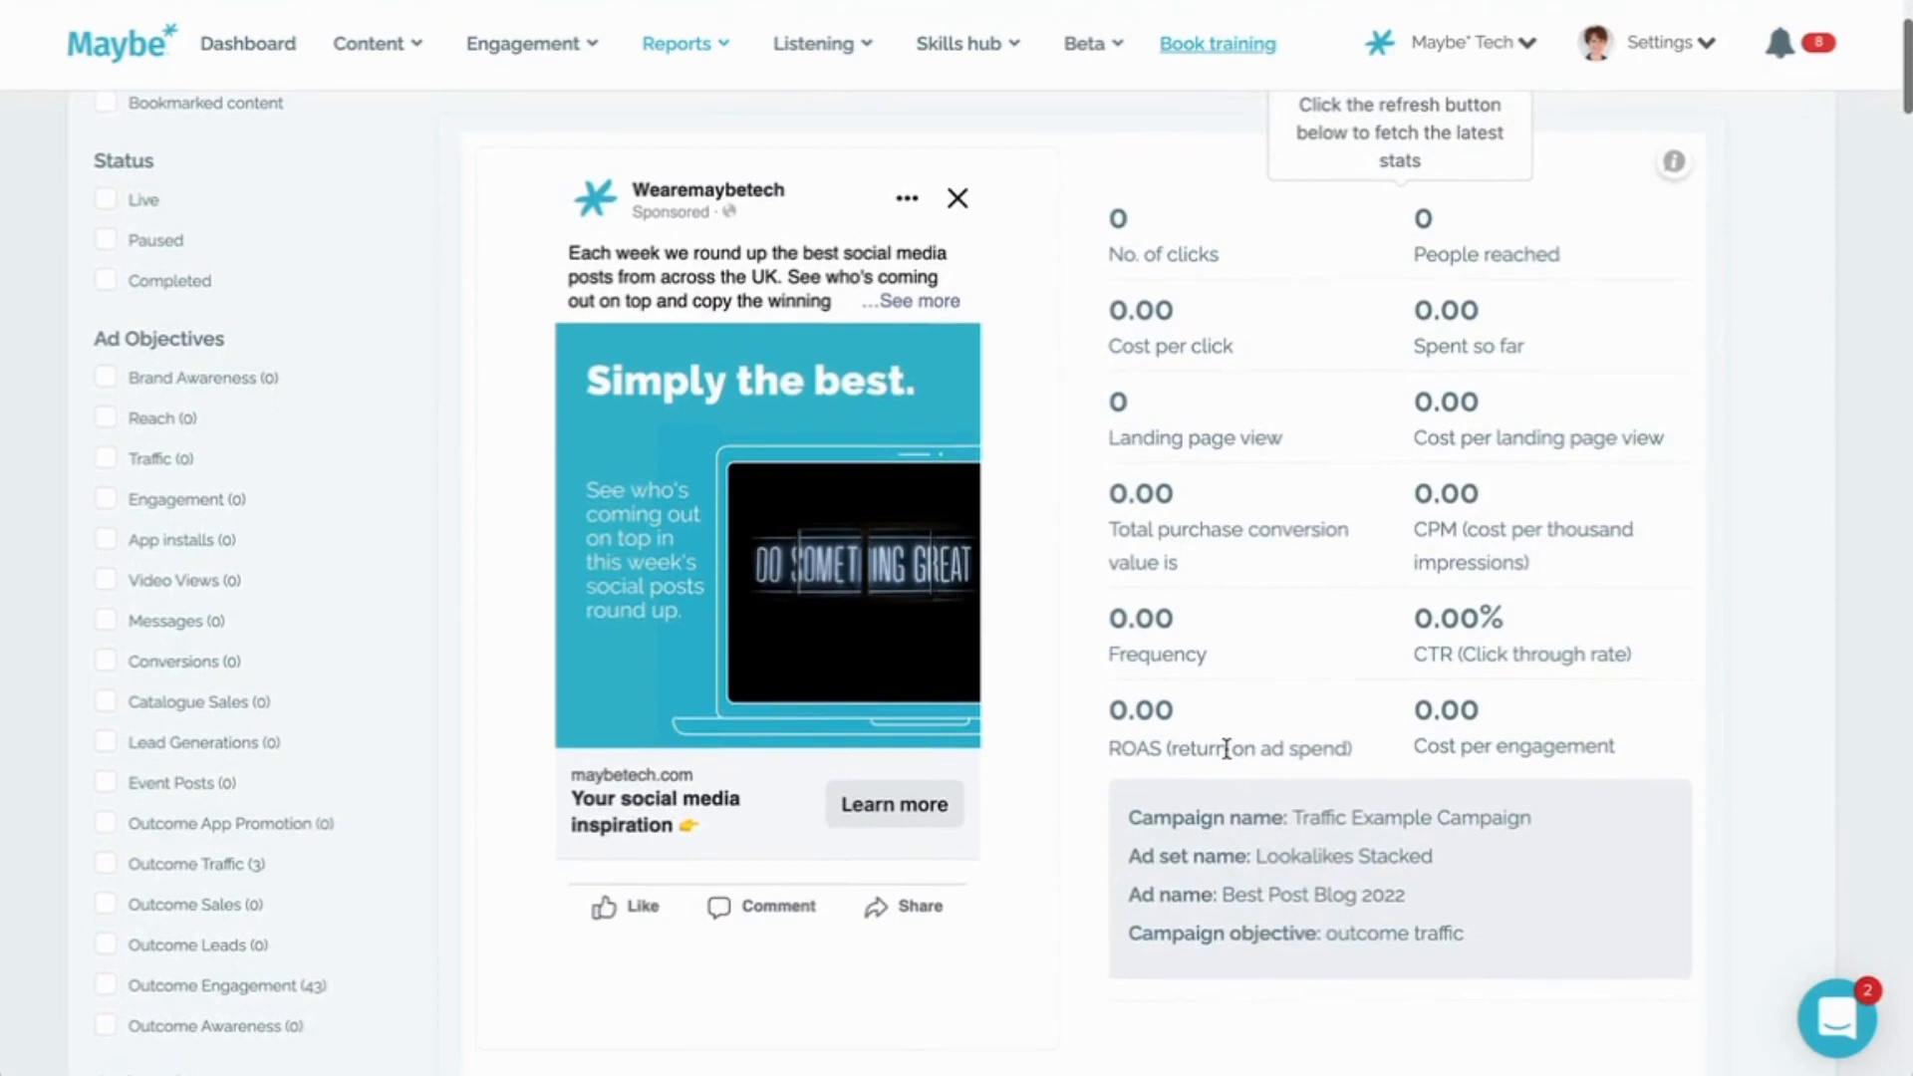